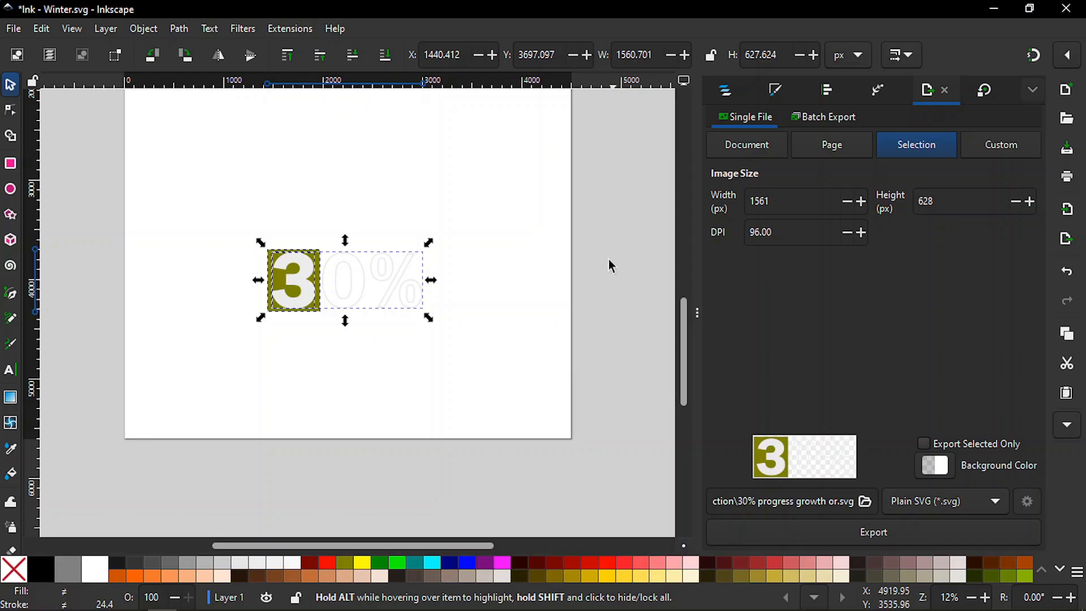
Delete the selected 30% graphic from the page and check the page size in the document properties.
{"action": "left_click_drag", "start_coordinate": [688, 381], "coordinate": [686, 349]}
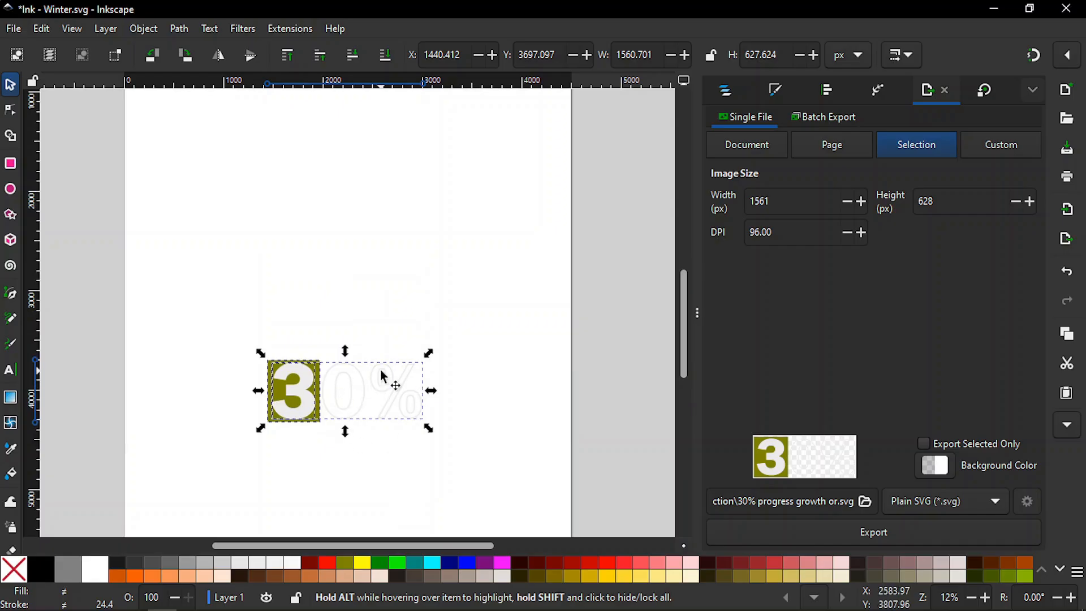
{"action": "key", "text": "Delete"}
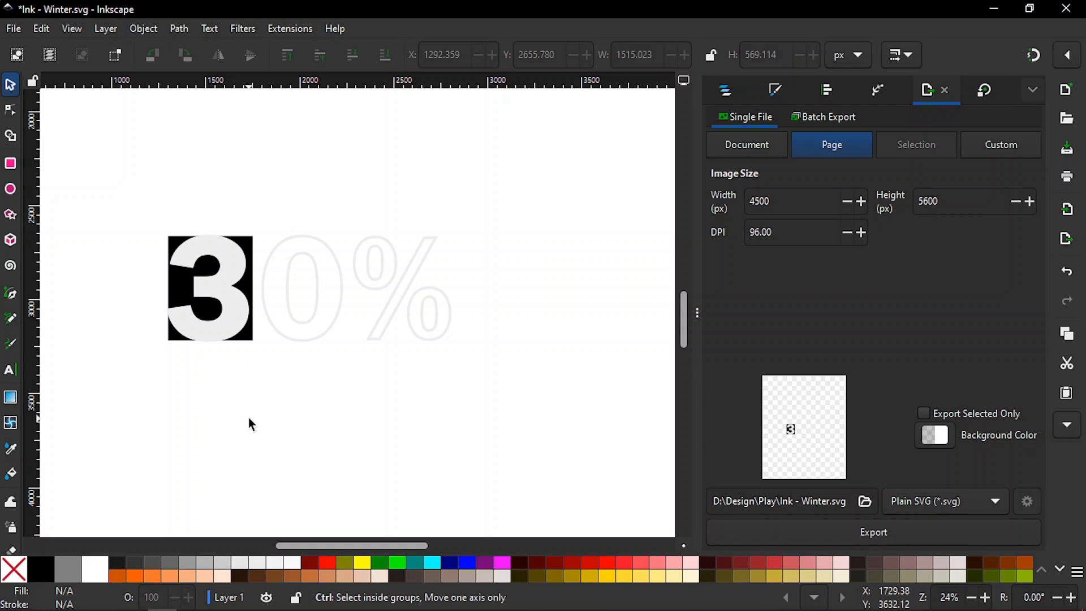
{"action": "key", "text": "ctrl+shift+d"}
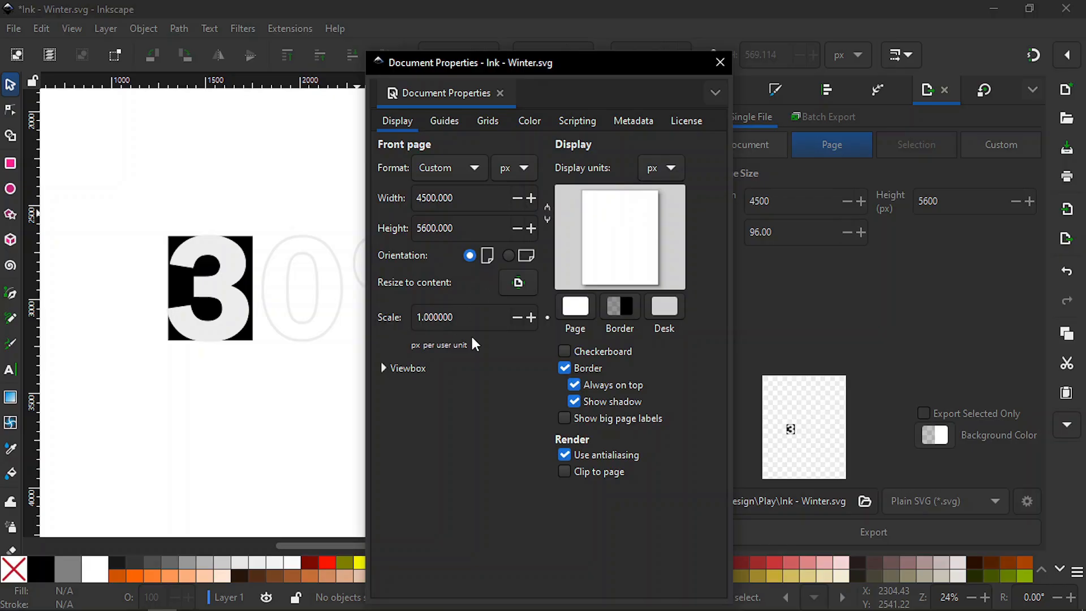
{"action": "left_click", "coordinate": [721, 64]}
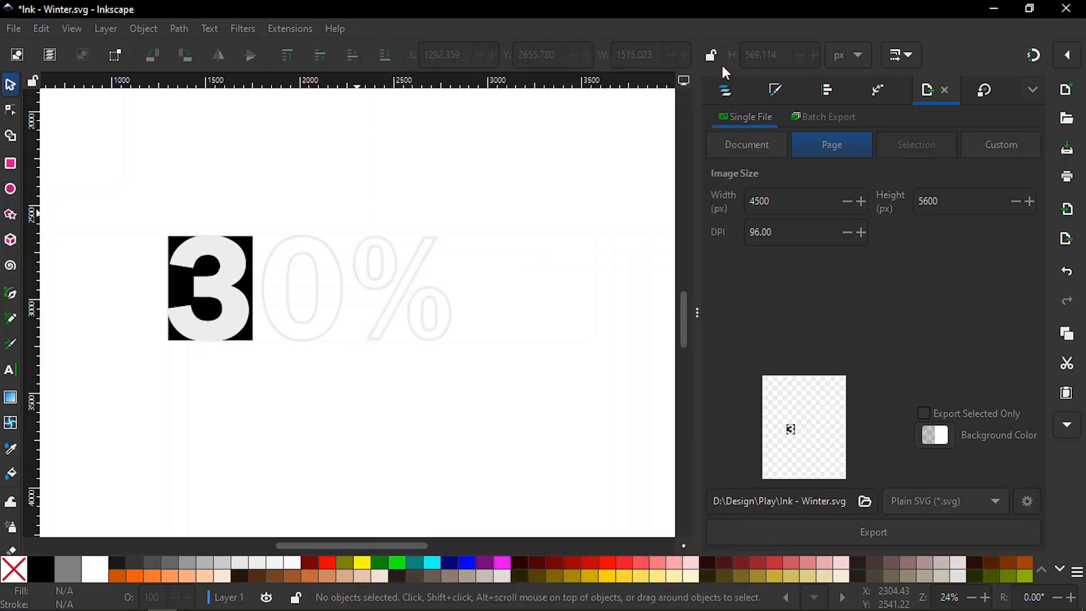
{"action": "scroll", "coordinate": [354, 406], "scroll_direction": "down", "scroll_amount": 2}
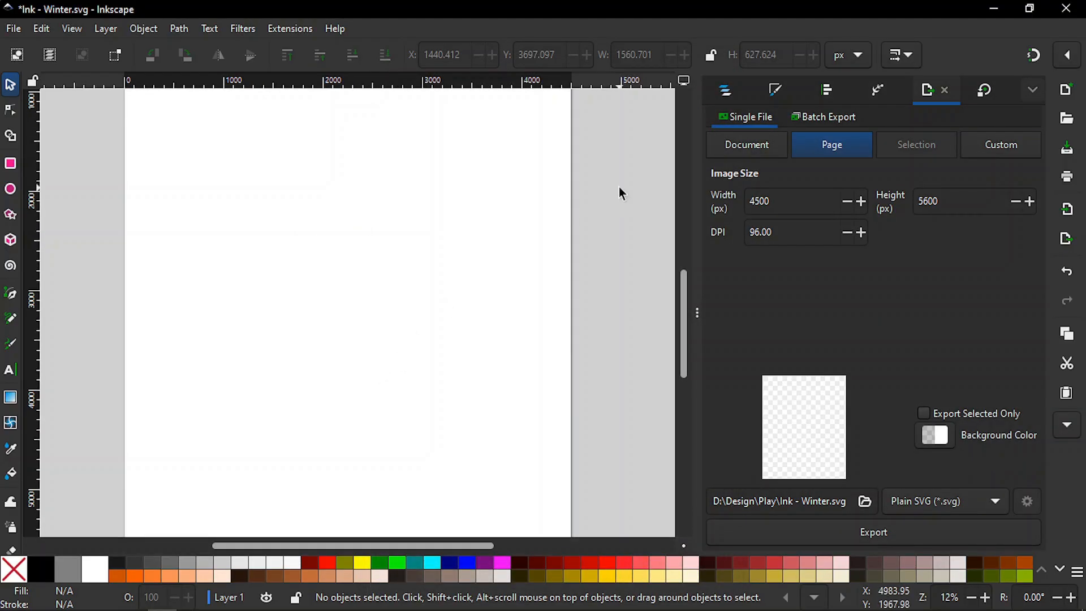
Show the list of layers and objects and add the text "30%" on the blank page.
{"action": "left_click", "coordinate": [725, 94]}
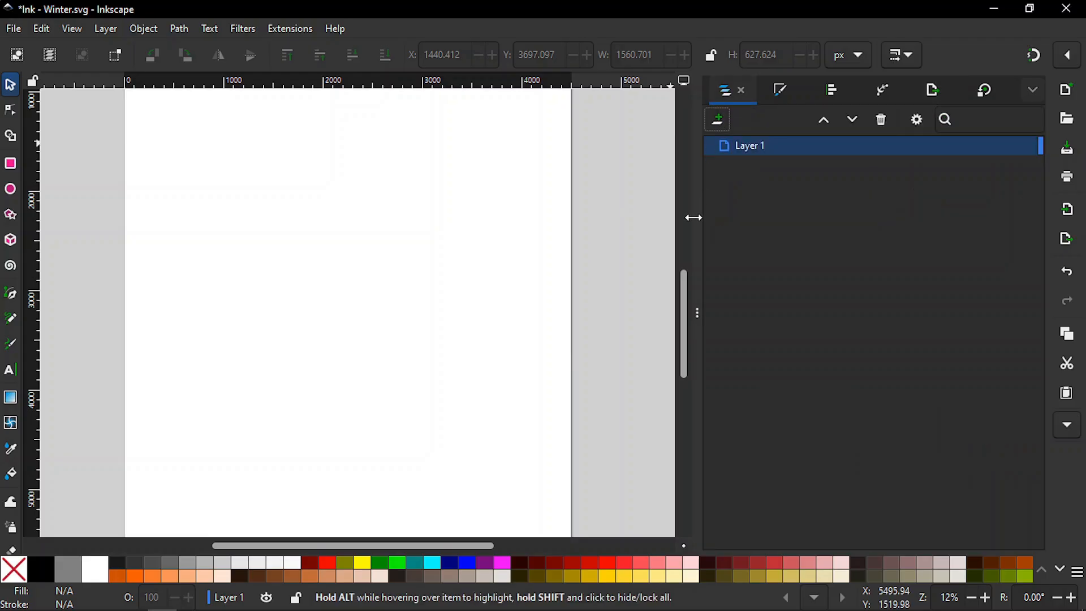
{"action": "mouse_move", "coordinate": [701, 237]}
{"action": "left_mouse_down"}
{"action": "mouse_move", "coordinate": [732, 230]}
{"action": "mouse_move", "coordinate": [682, 240]}
{"action": "left_mouse_up"}
{"action": "left_click_drag", "start_coordinate": [686, 304], "coordinate": [689, 265]}
{"action": "key", "text": "plus"}
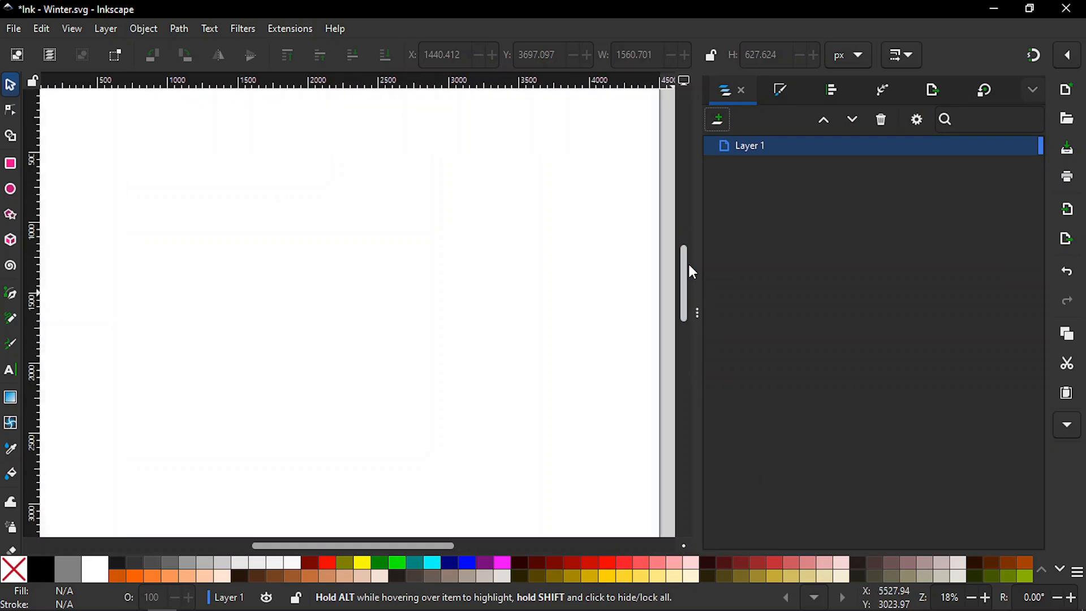
{"action": "key", "text": "minus"}
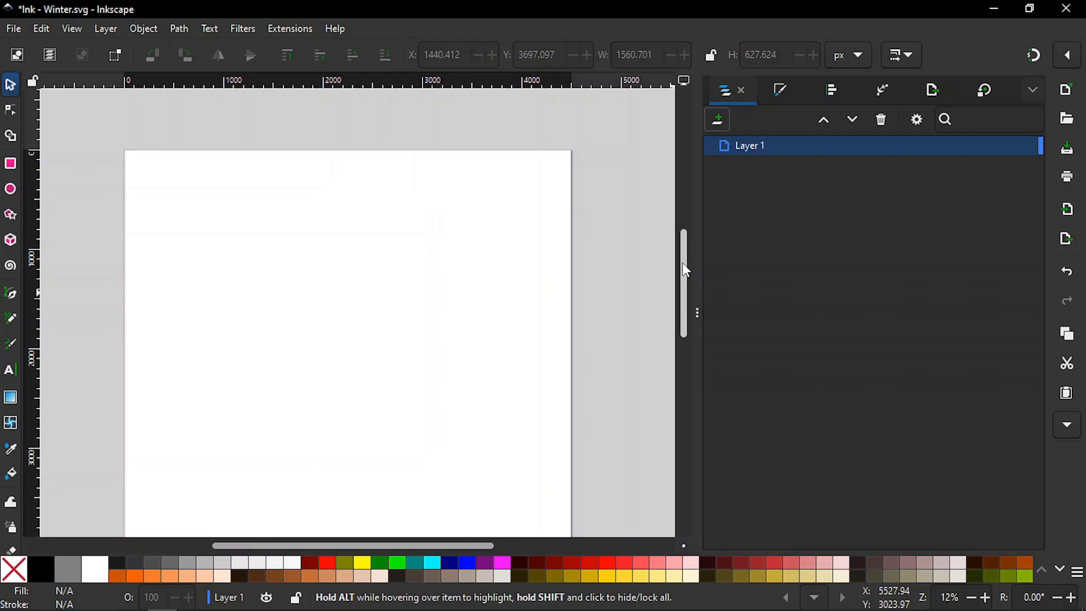
{"action": "left_click_drag", "start_coordinate": [682, 263], "coordinate": [684, 286]}
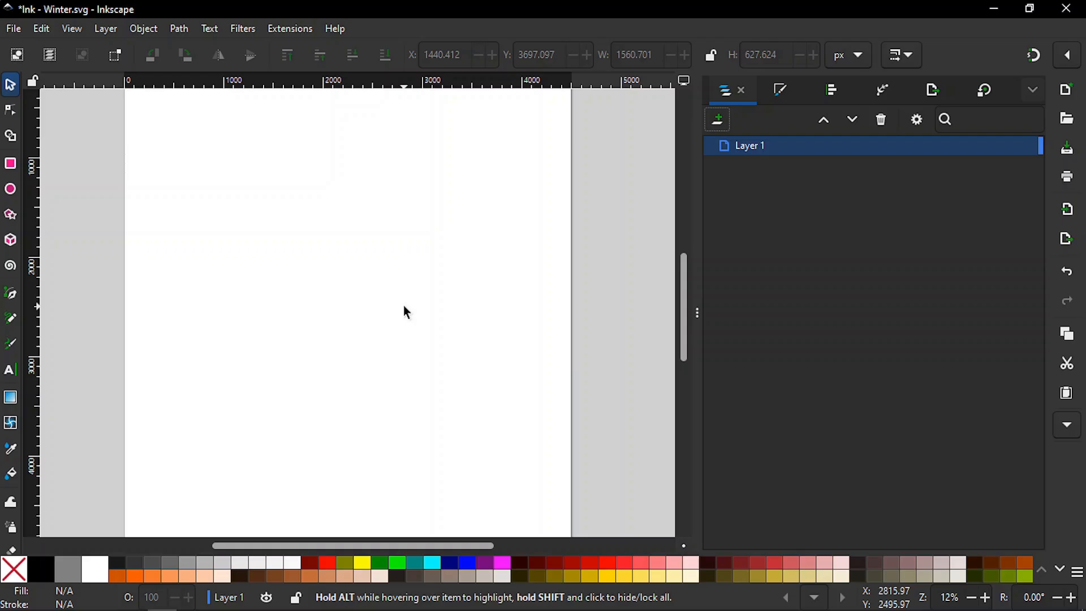
{"action": "key", "text": "t"}
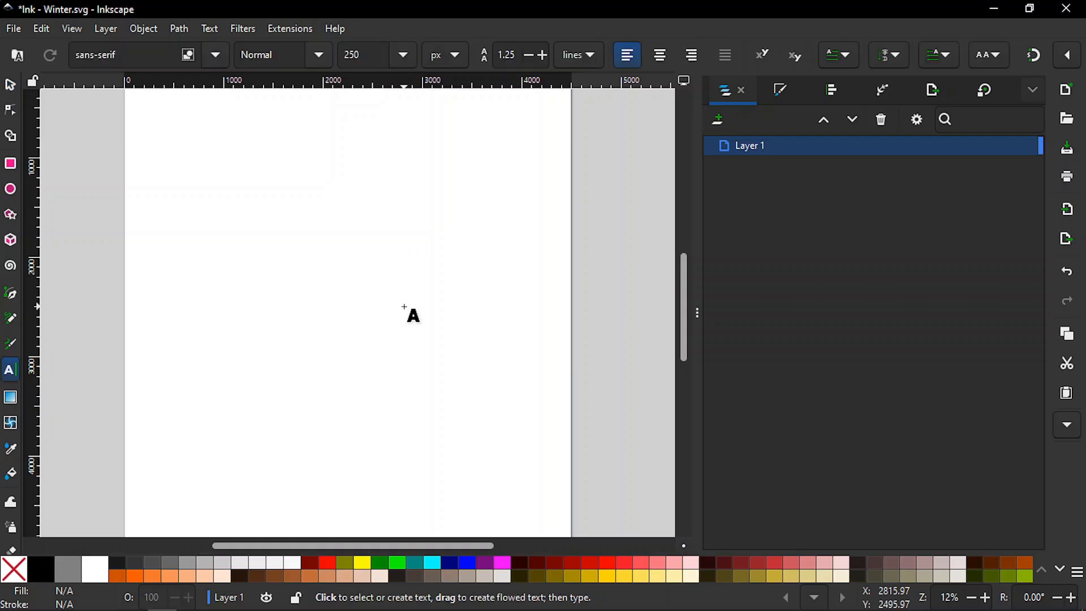
{"action": "left_click", "coordinate": [253, 340]}
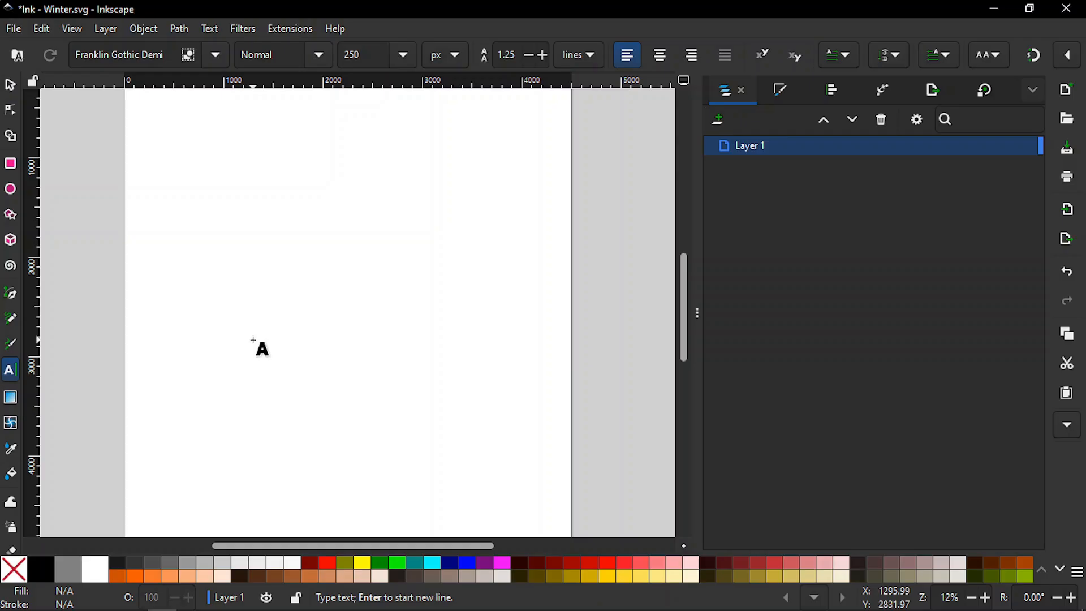
{"action": "type", "text": "30"}
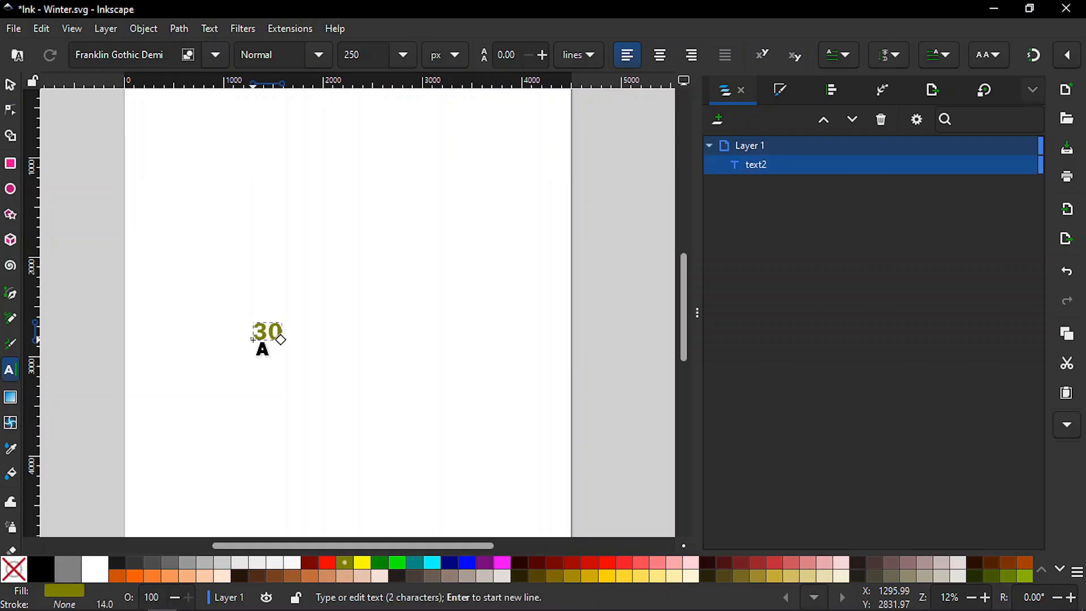
{"action": "type", "text": "%"}
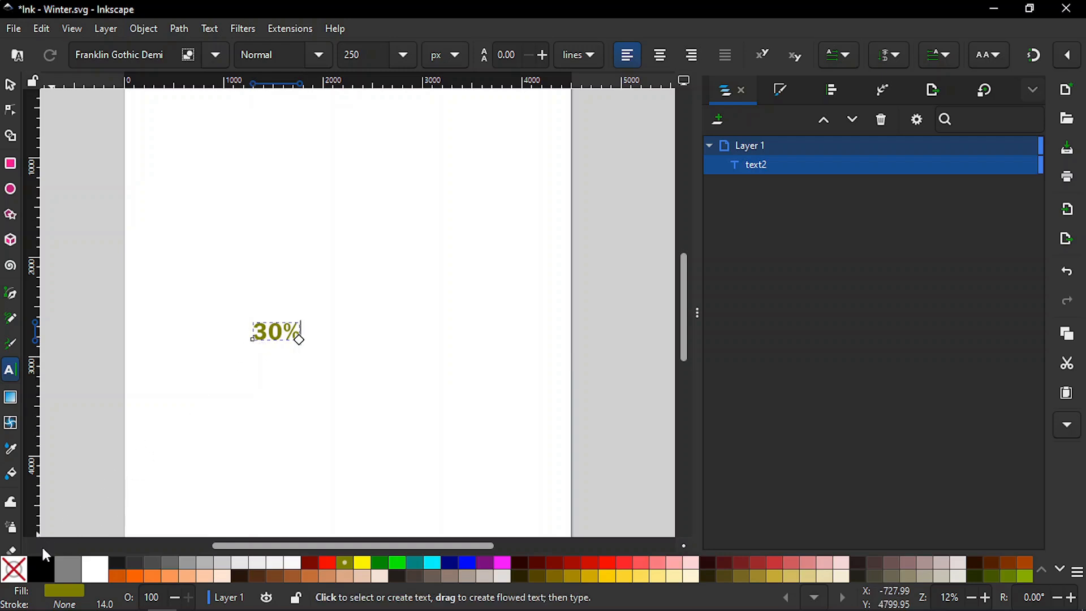
Fill the 30% text with black and set its opacity to 50%.
{"action": "left_click", "coordinate": [40, 564]}
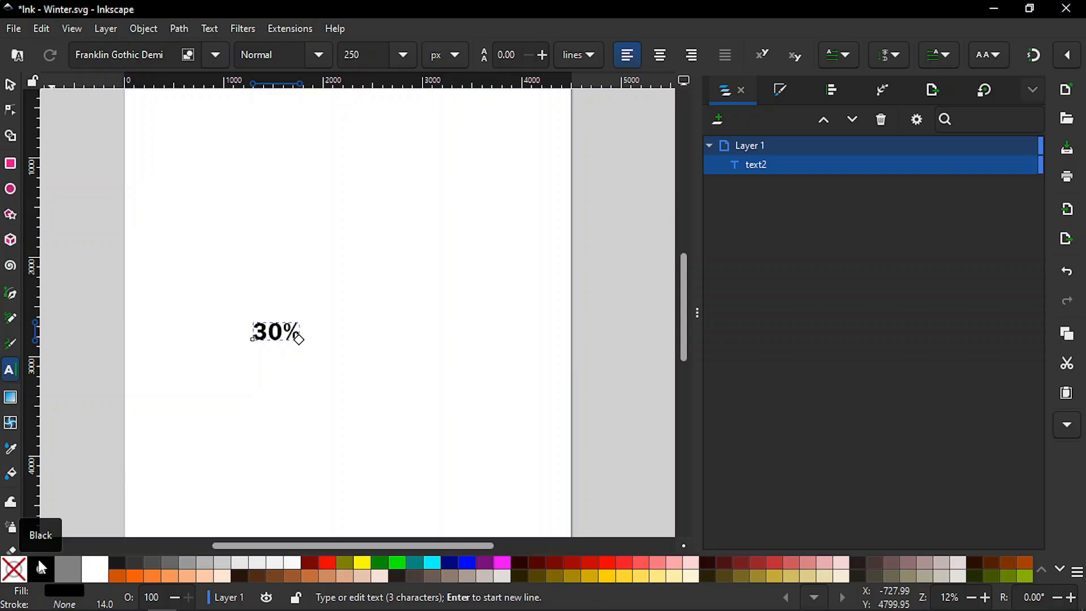
{"action": "left_click", "coordinate": [162, 595]}
{"action": "key", "text": "BackSpace"}
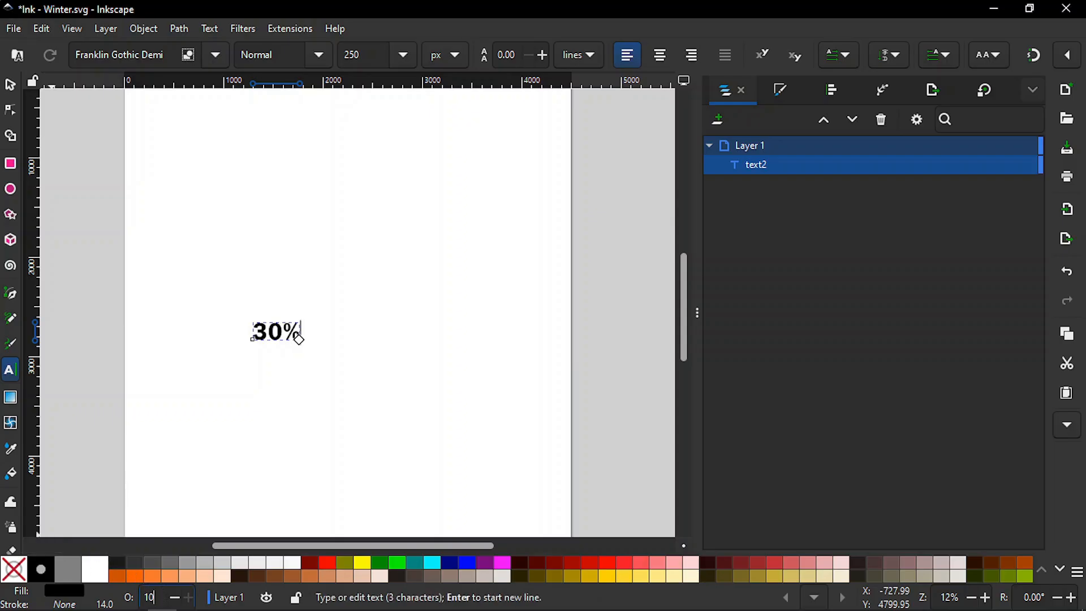
{"action": "key", "text": "BackSpace"}
{"action": "key", "text": "BackSpace"}
{"action": "type", "text": "50"}
{"action": "key", "text": "Return"}
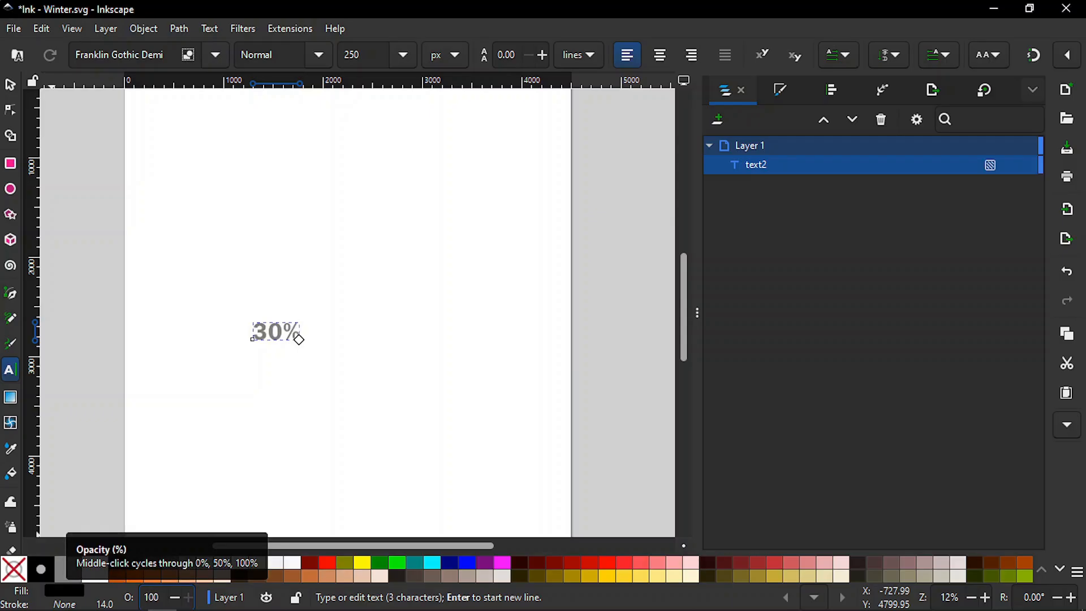
{"action": "key", "text": "Escape"}
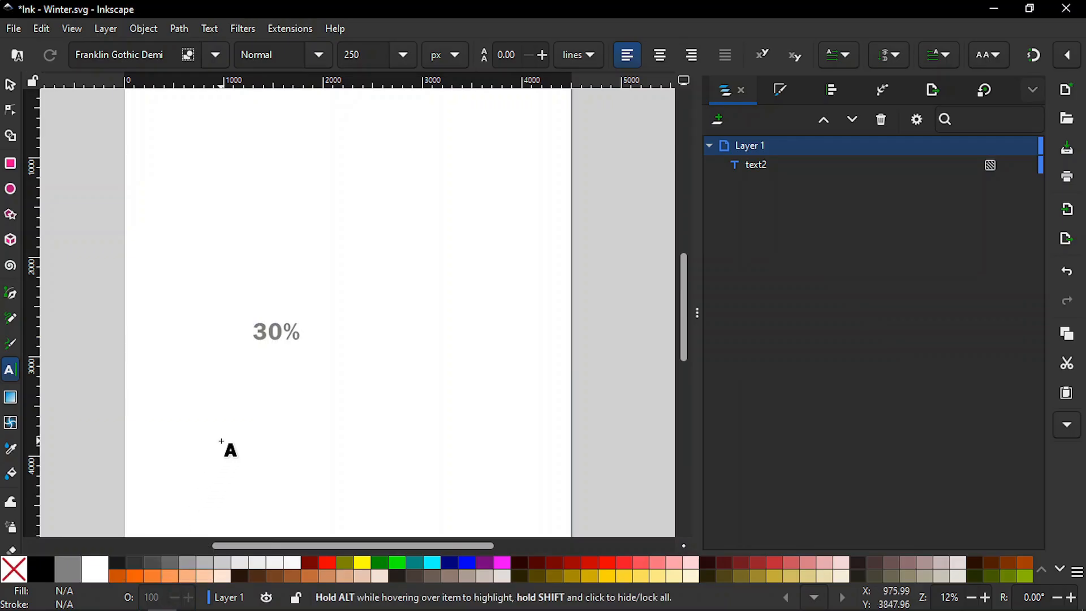
Lock the proportions of the 30% text and set its width to 1500 px.
{"action": "key", "text": "s"}
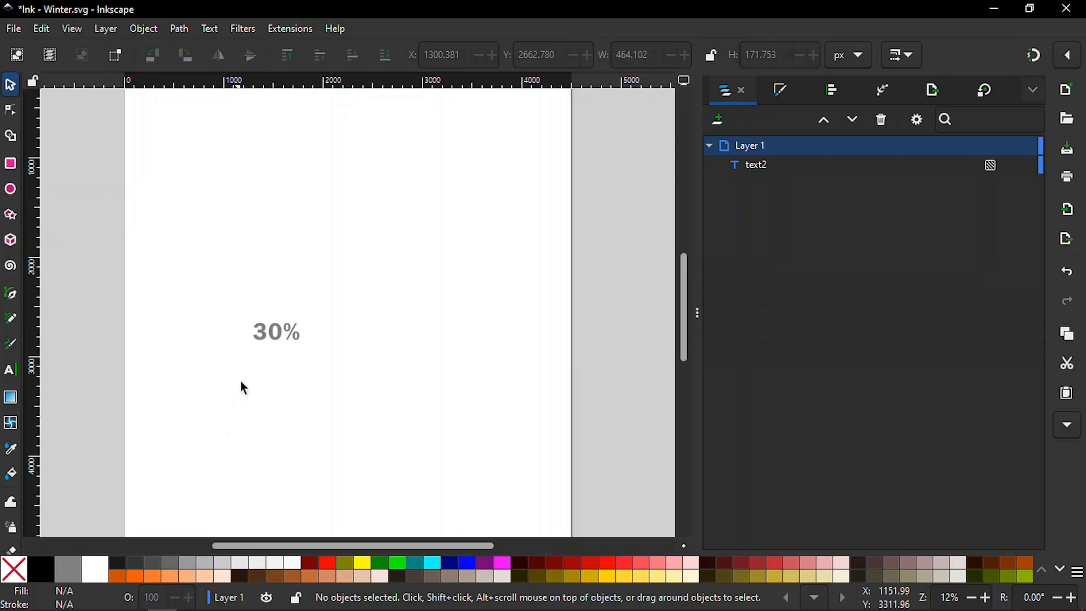
{"action": "left_click", "coordinate": [269, 341]}
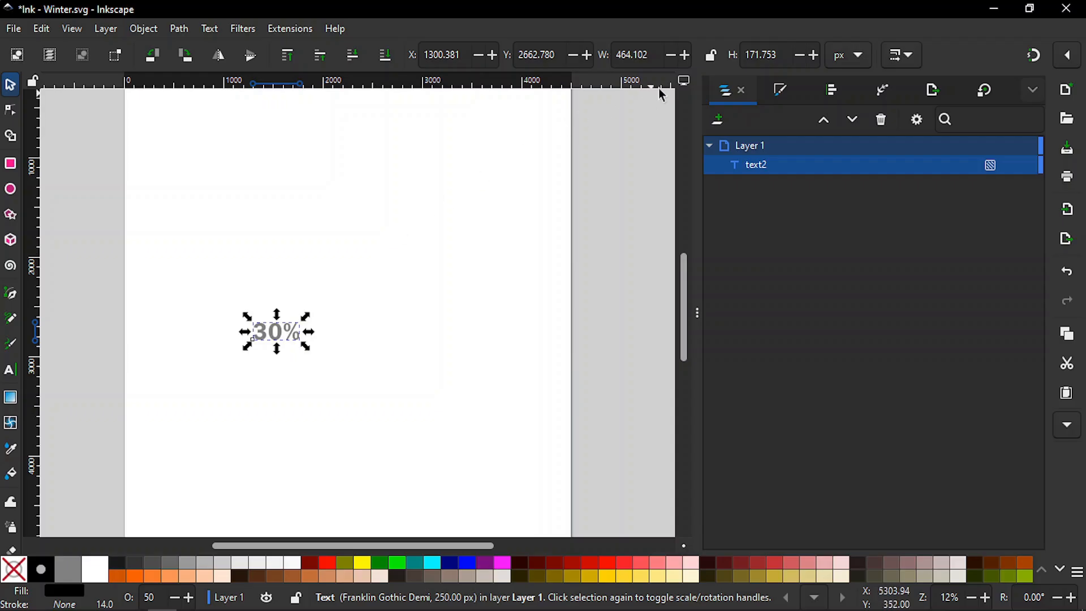
{"action": "left_click", "coordinate": [711, 57]}
{"action": "left_click", "coordinate": [655, 55]}
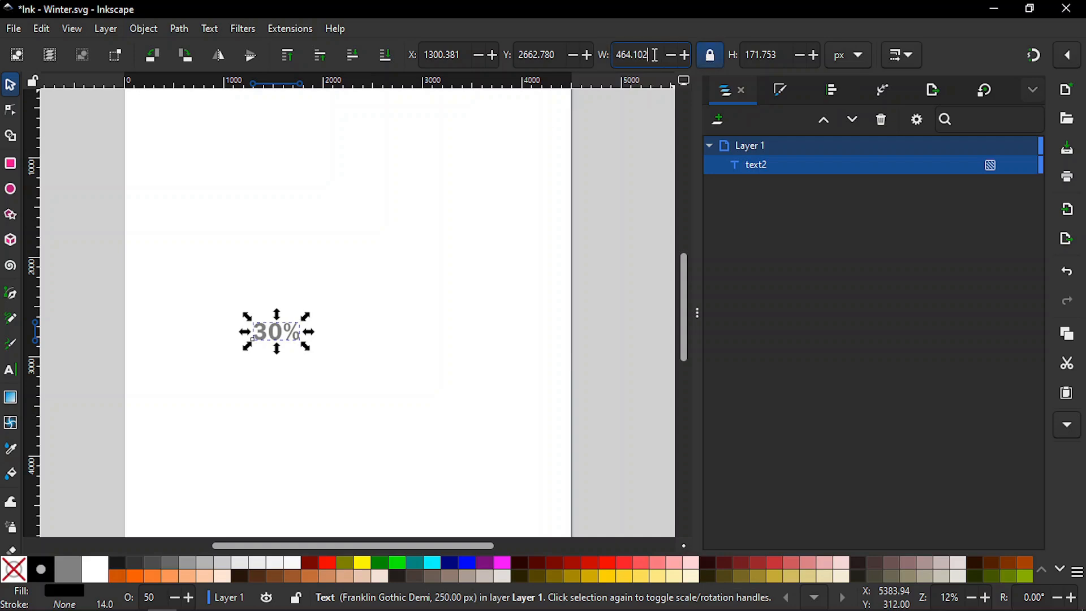
{"action": "triple_click", "coordinate": [656, 55]}
{"action": "type", "text": "1500"}
{"action": "key", "text": "Return"}
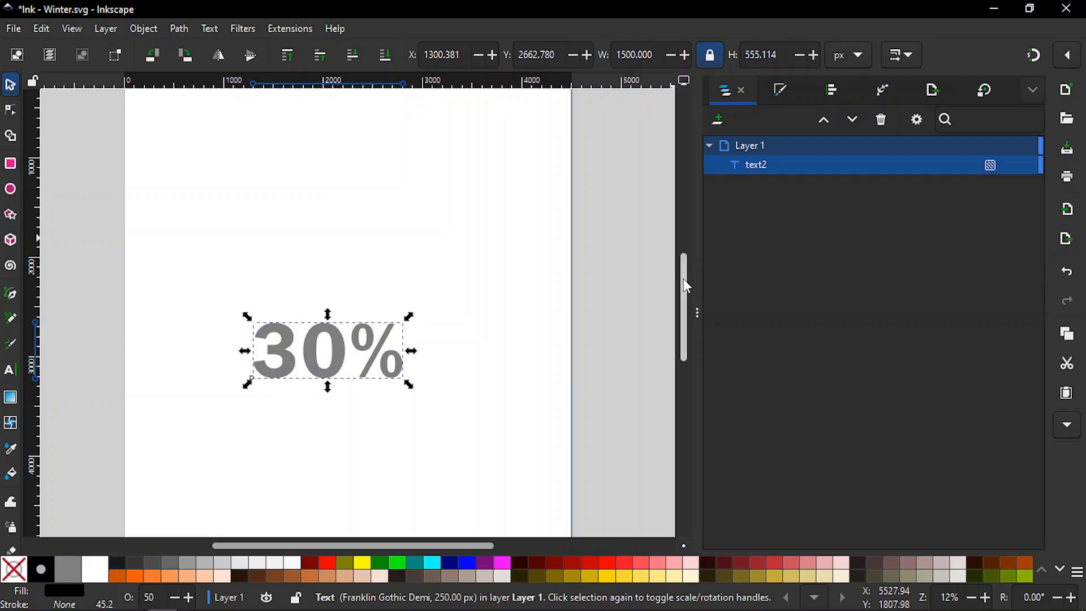
Convert the 30% text object to a path.
{"action": "left_click_drag", "start_coordinate": [683, 280], "coordinate": [684, 296]}
{"action": "key", "text": "plus"}
{"action": "key", "text": "plus"}
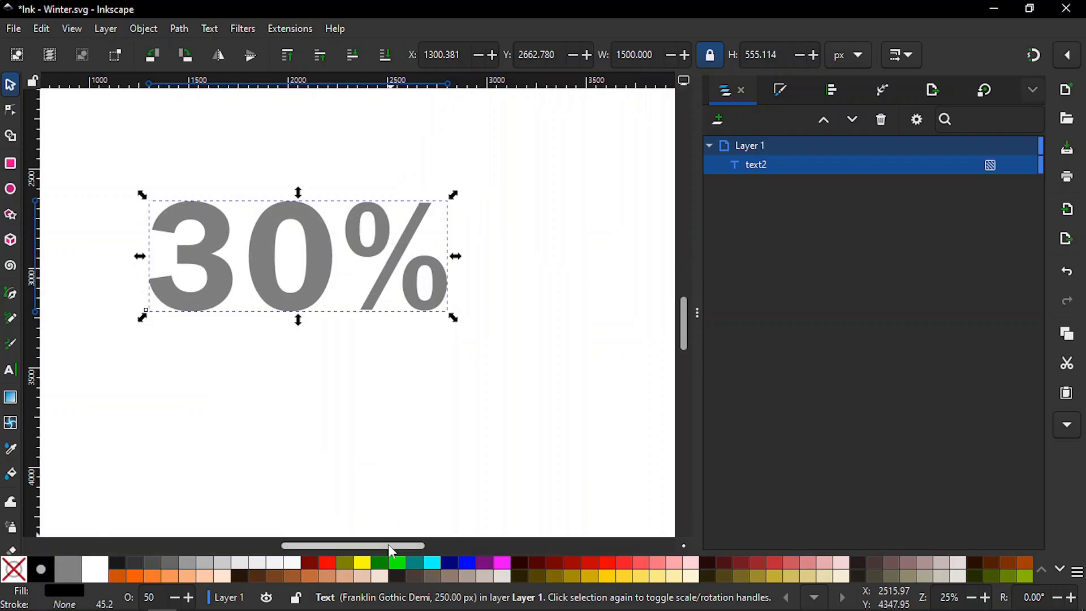
{"action": "left_click_drag", "start_coordinate": [389, 544], "coordinate": [379, 544]}
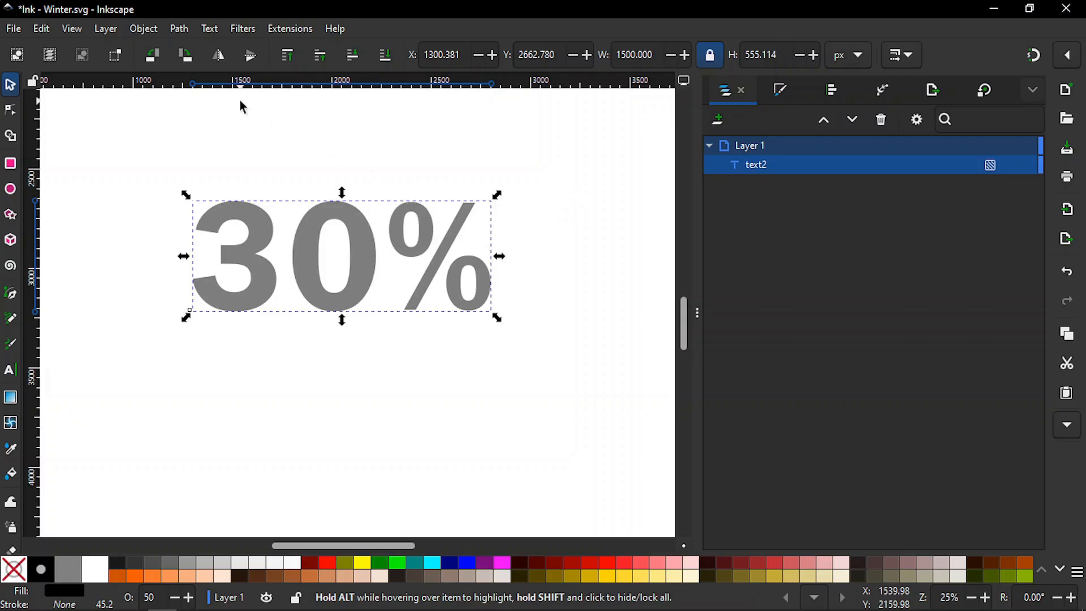
{"action": "left_click", "coordinate": [184, 33]}
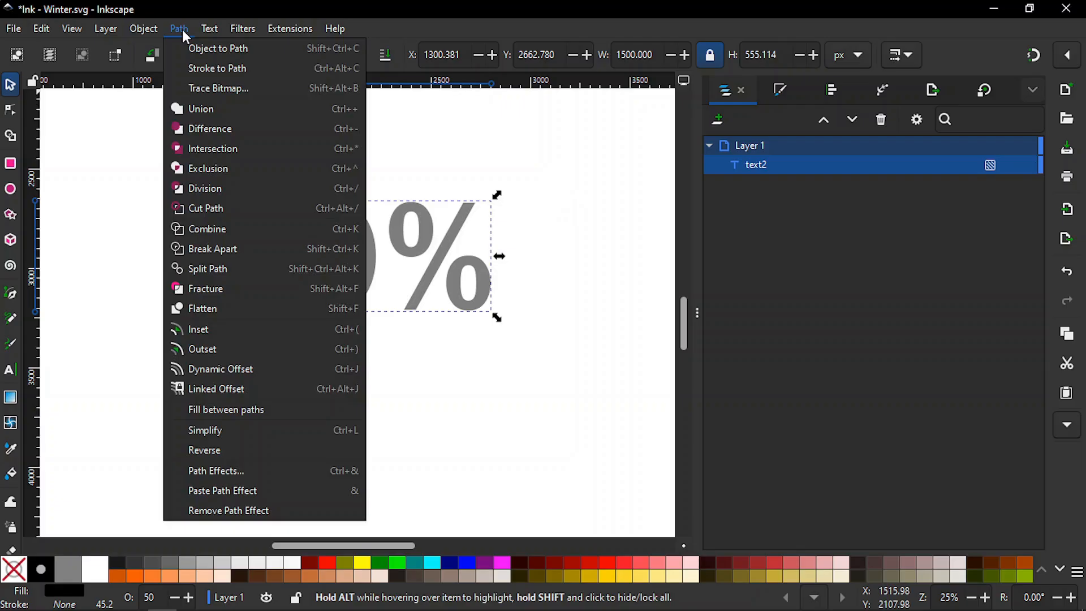
{"action": "left_click", "coordinate": [189, 43]}
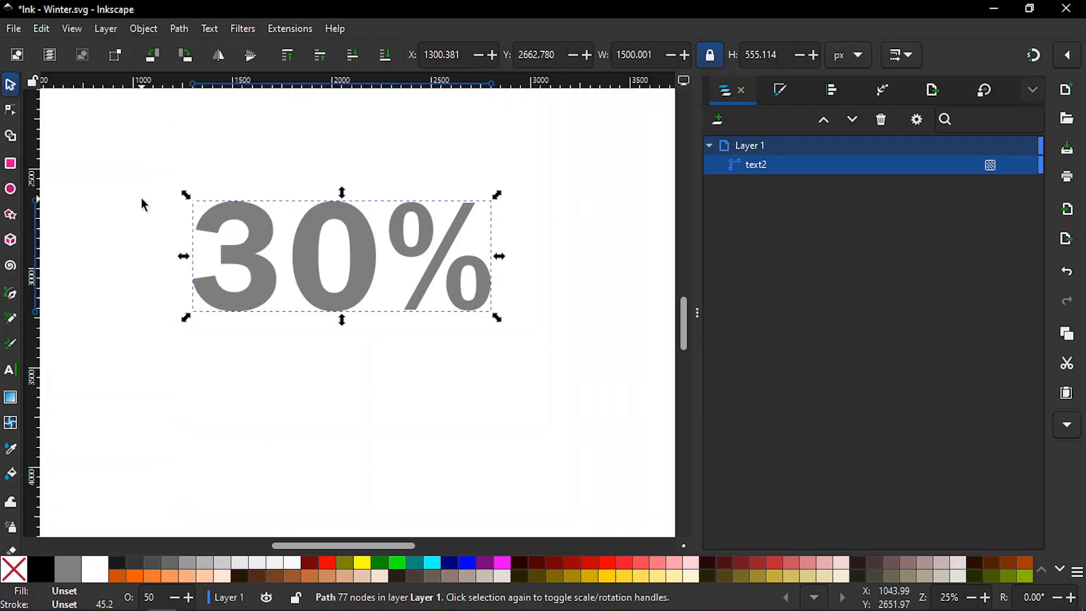
Give the 30% path a black fill with no stroke and deselect it.
{"action": "left_click", "coordinate": [44, 571]}
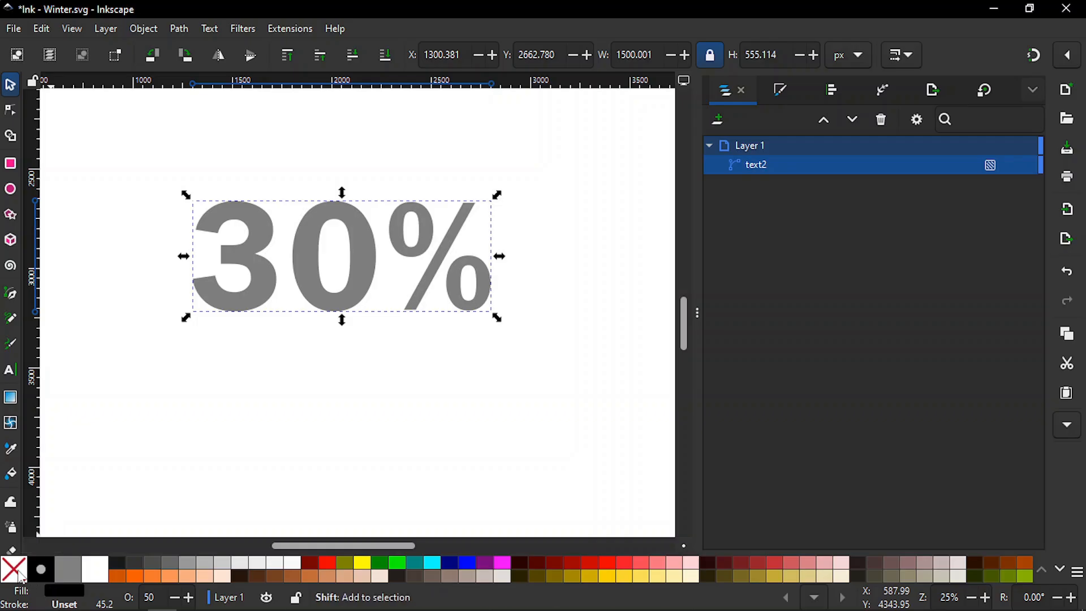
{"action": "left_click", "coordinate": [20, 577], "text": "shift"}
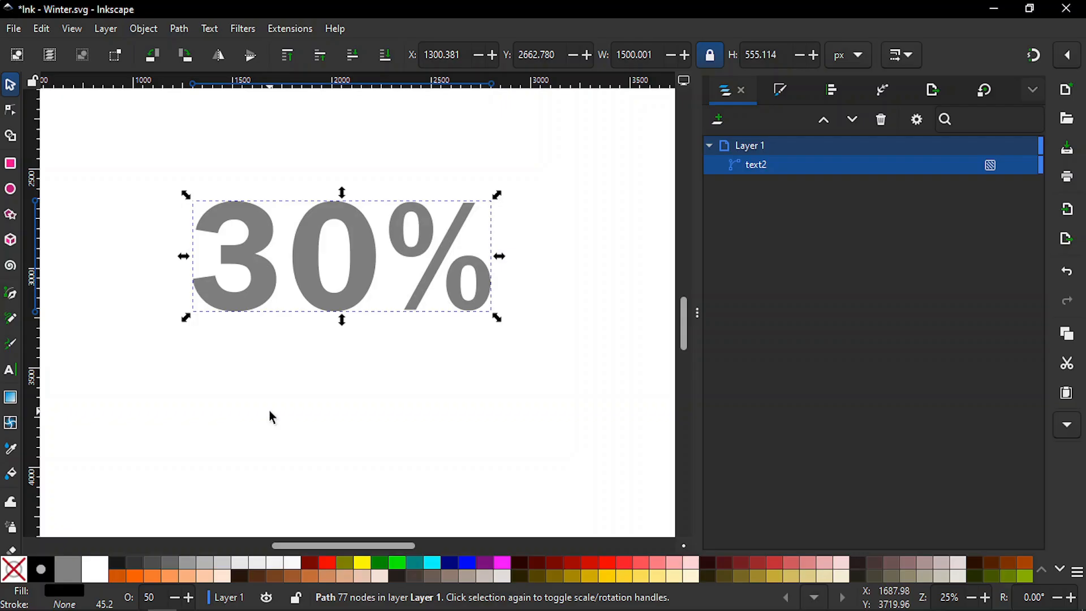
{"action": "left_click", "coordinate": [272, 418]}
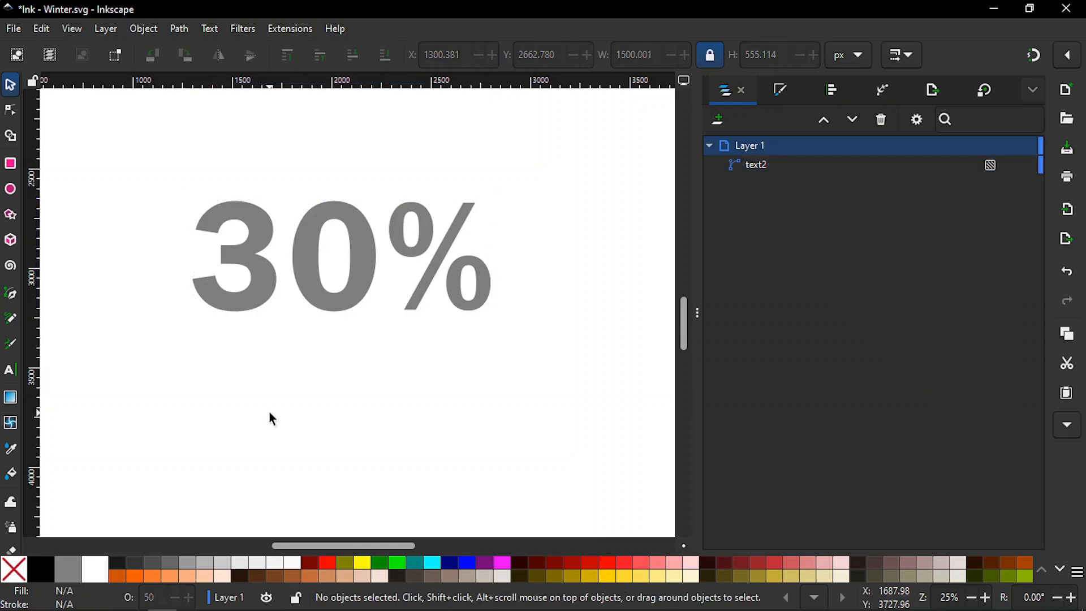
Draw a rectangle about 1536 px wide and 540 px high below the 30% path.
{"action": "key", "text": "r"}
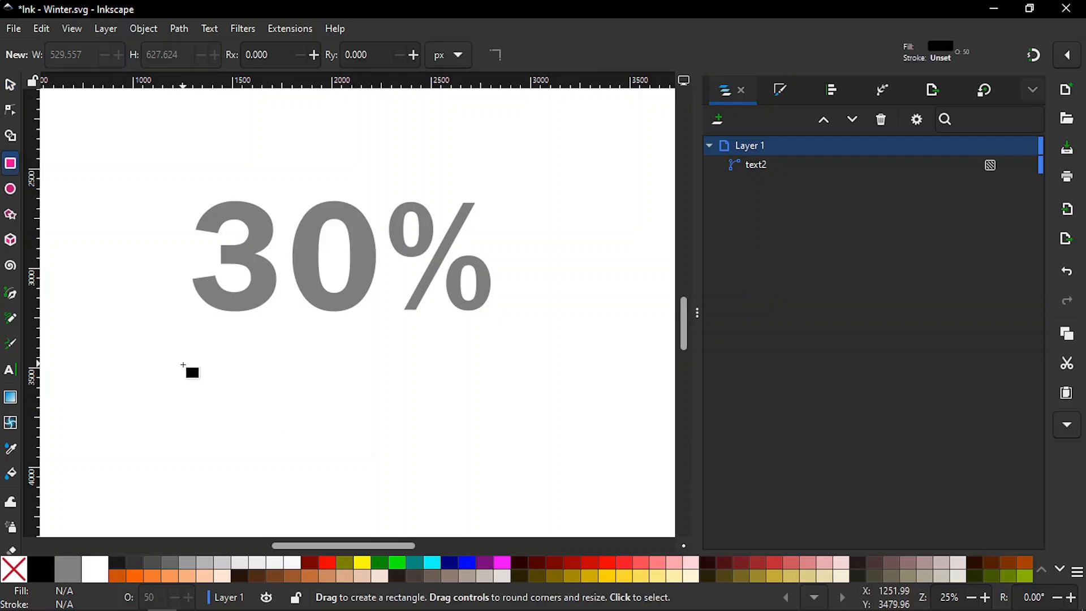
{"action": "left_click_drag", "start_coordinate": [182, 365], "coordinate": [487, 471]}
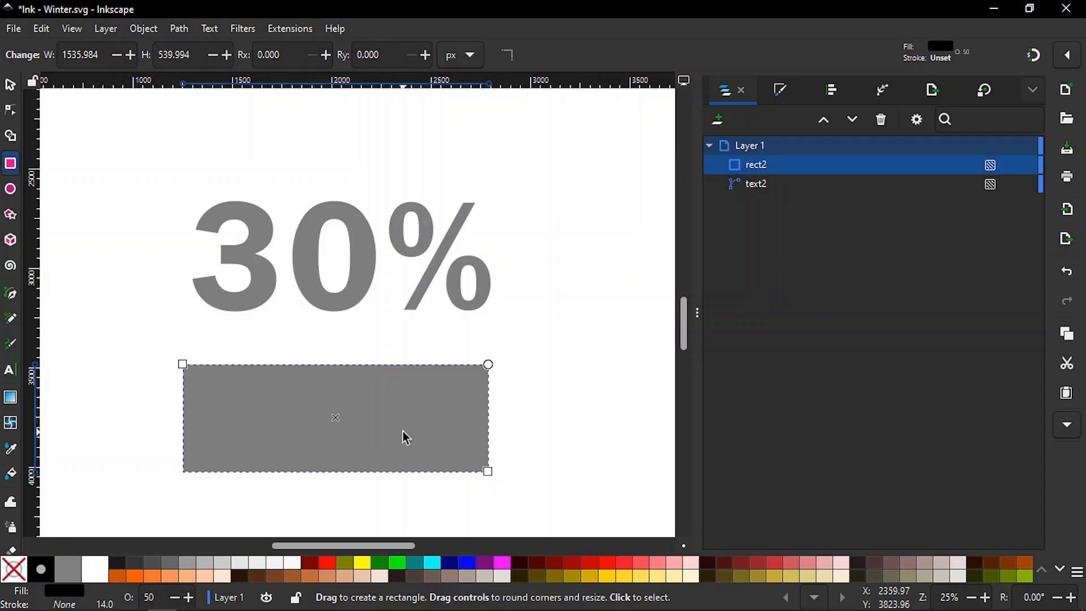
{"action": "key", "text": "s"}
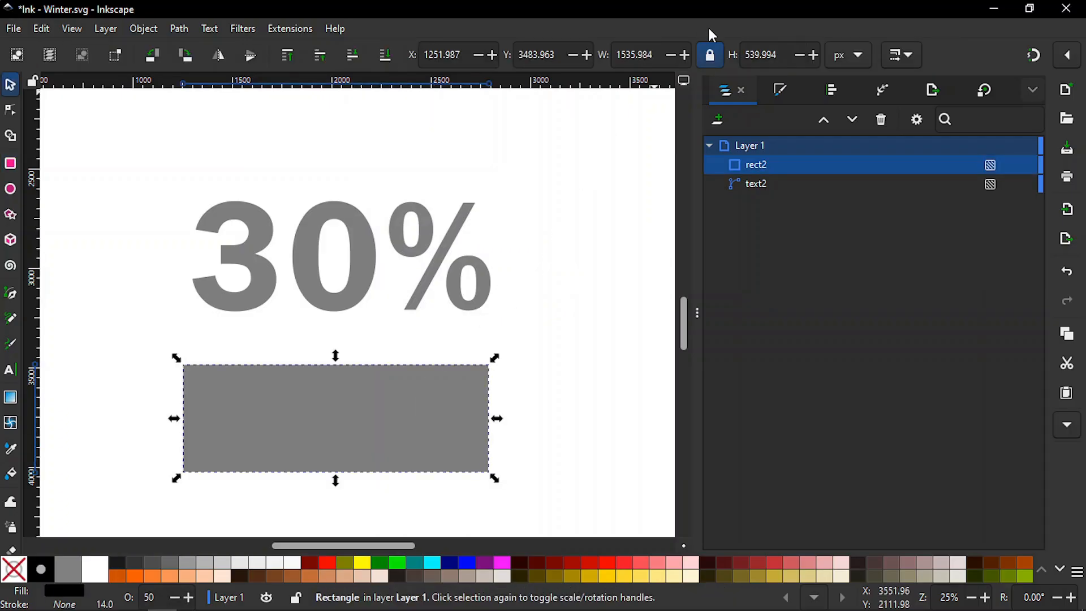
Unlock the proportions and set the rectangle's width to 1500 px.
{"action": "left_click", "coordinate": [710, 55]}
{"action": "left_click", "coordinate": [660, 55]}
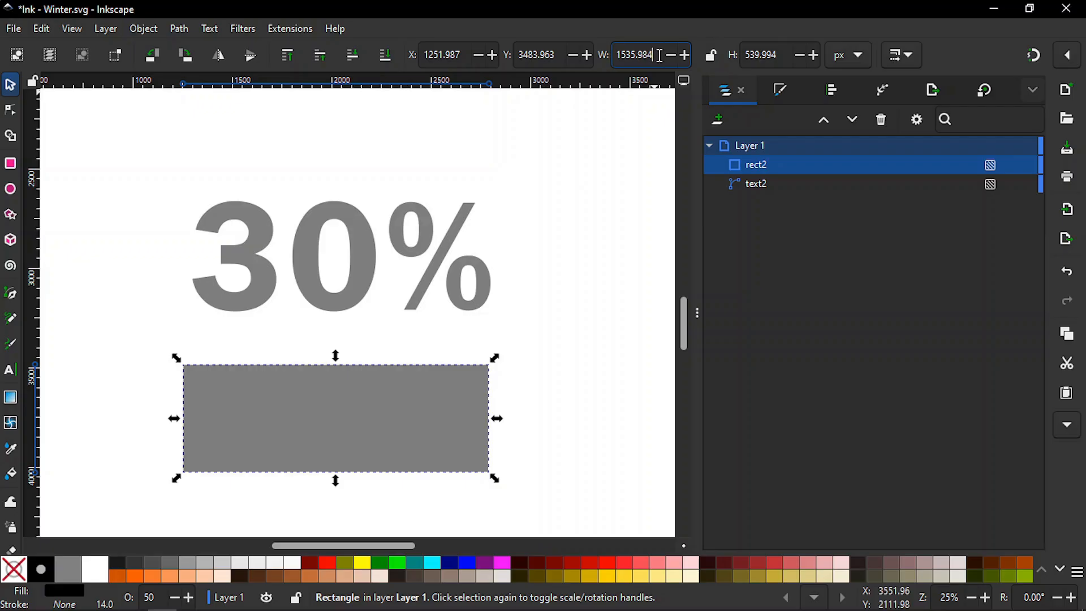
{"action": "double_click", "coordinate": [660, 55]}
{"action": "type", "text": "1500"}
{"action": "key", "text": "Return"}
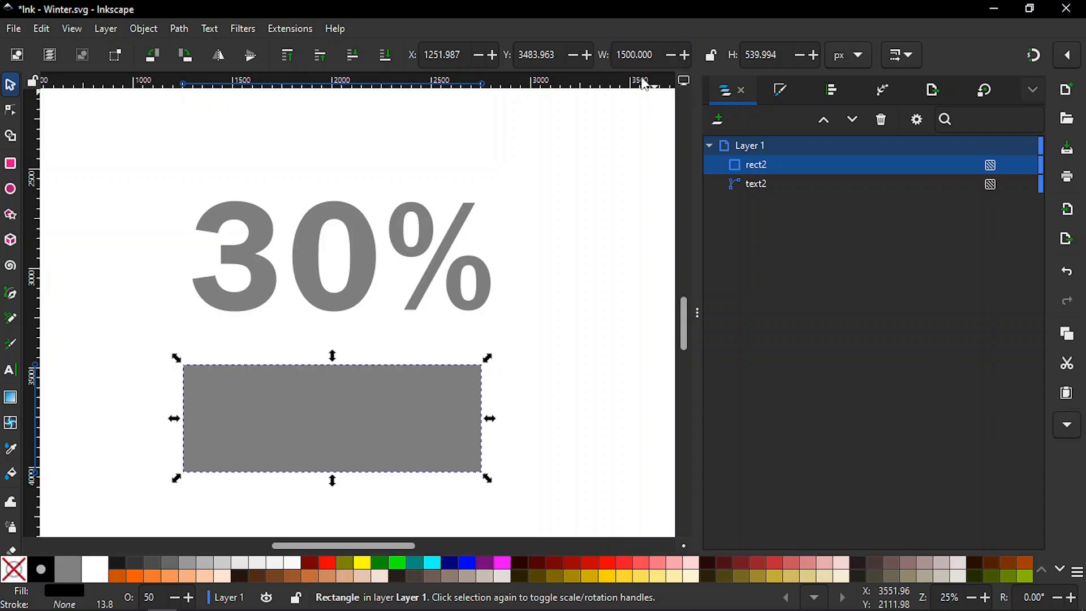
Match the rectangle's height to the 30% path by setting it to 555.114 px.
{"action": "left_click", "coordinate": [451, 246]}
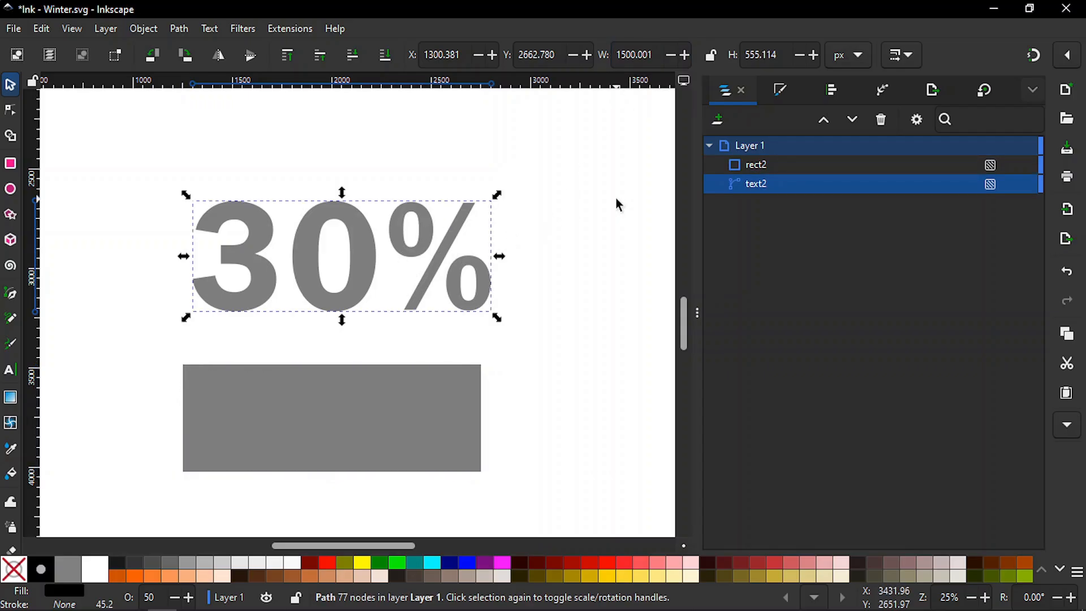
{"action": "left_click", "coordinate": [782, 49]}
{"action": "double_click", "coordinate": [783, 48]}
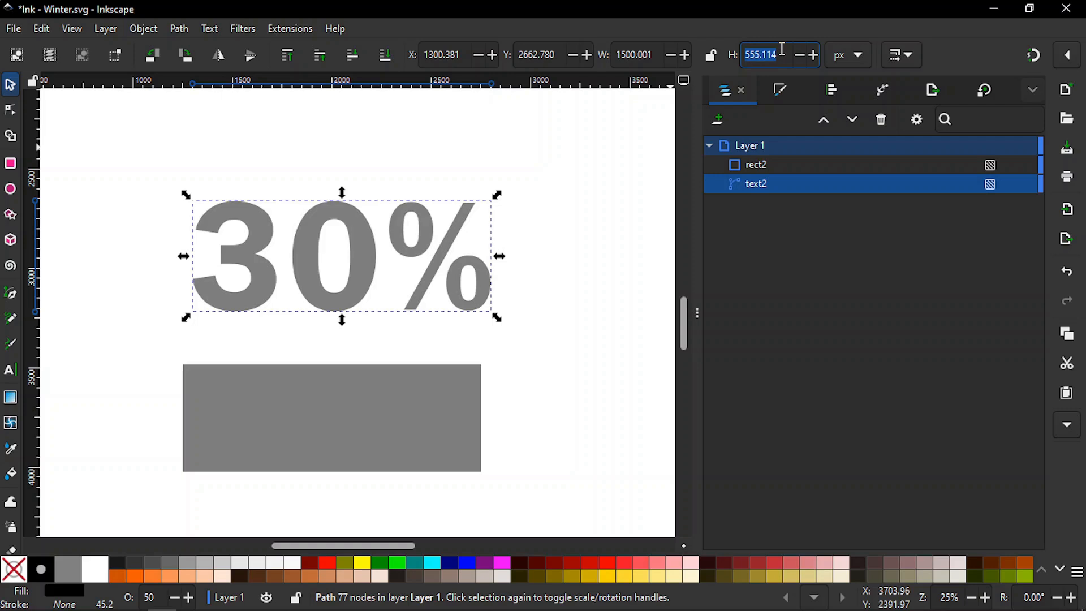
{"action": "left_click", "coordinate": [436, 400]}
{"action": "left_click", "coordinate": [761, 57]}
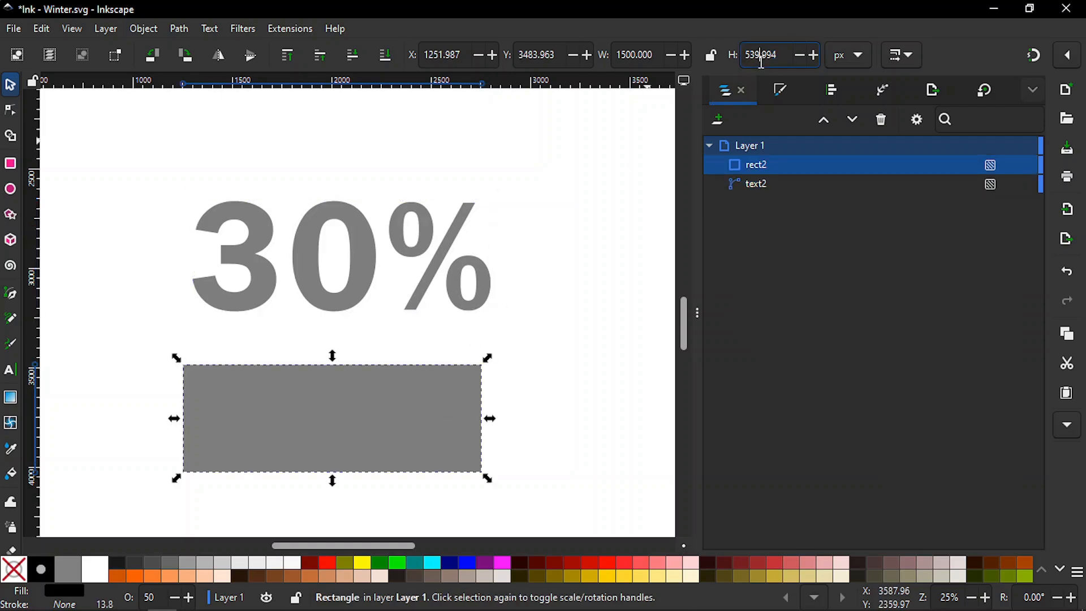
{"action": "double_click", "coordinate": [762, 60]}
{"action": "type", "text": "555.114"}
{"action": "key", "text": "Return"}
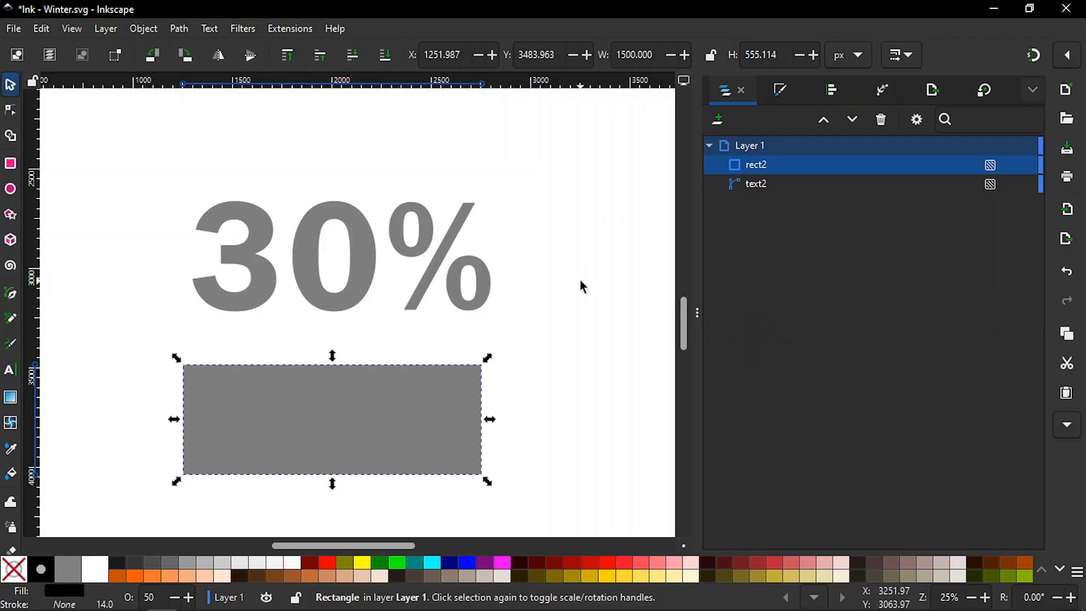
Set the rectangle's width to 450 px, 30% of the full width, keeping the proportions unlocked.
{"action": "key", "text": "alt"}
{"action": "key", "text": "shift"}
{"action": "left_click", "coordinate": [630, 55]}
{"action": "key", "text": "BackSpace"}
{"action": "key", "text": "BackSpace"}
{"action": "key", "text": "BackSpace"}
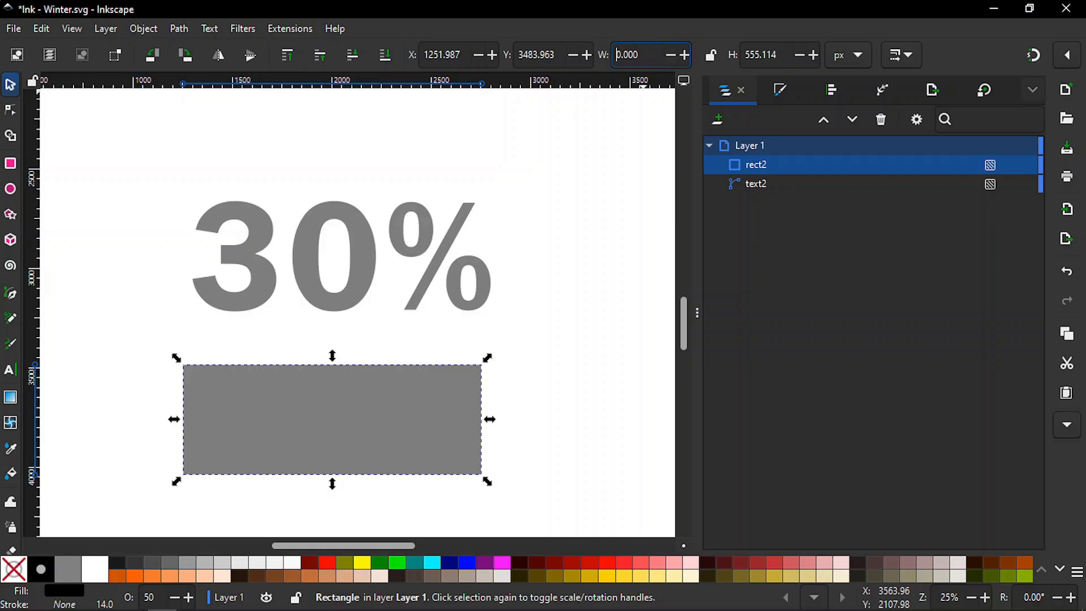
{"action": "type", "text": "45"}
{"action": "key", "text": "Return"}
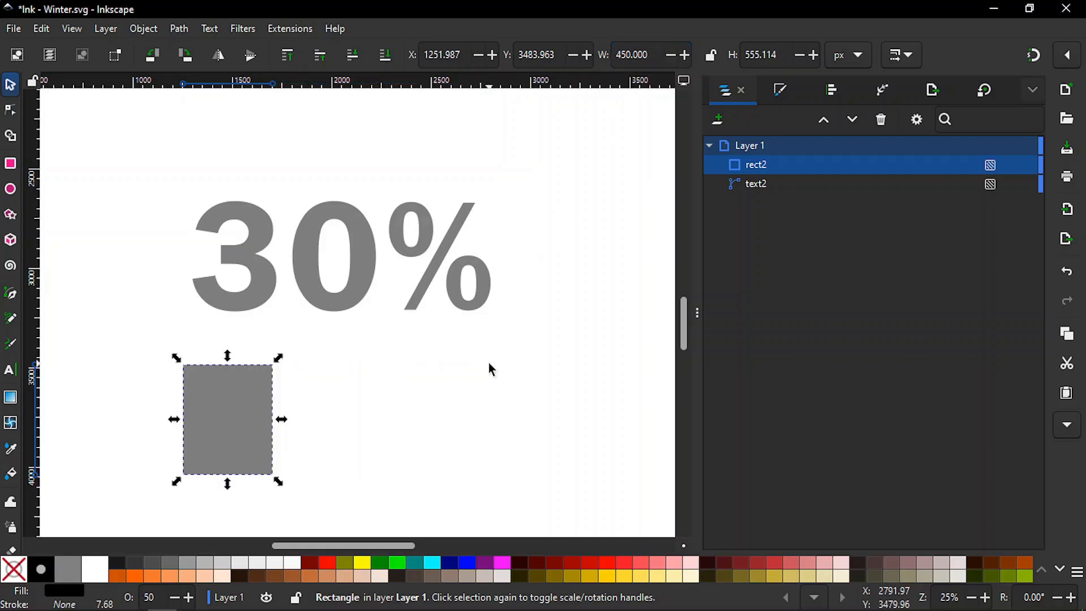
Duplicate the 30% path and hide the duplicate.
{"action": "left_click", "coordinate": [439, 280]}
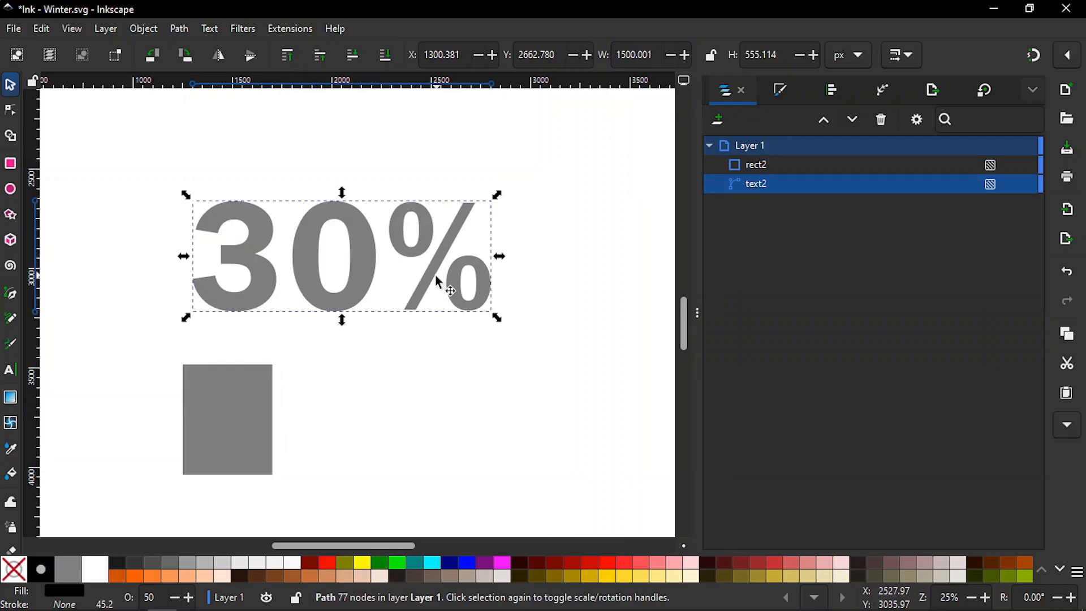
{"action": "key", "text": "ctrl"}
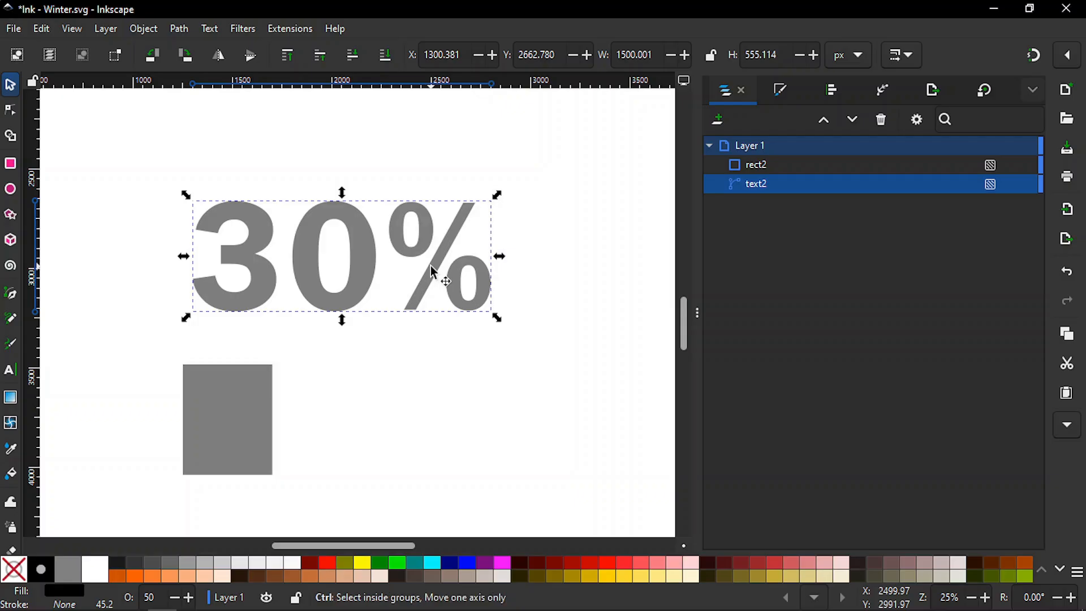
{"action": "key", "text": "ctrl+d"}
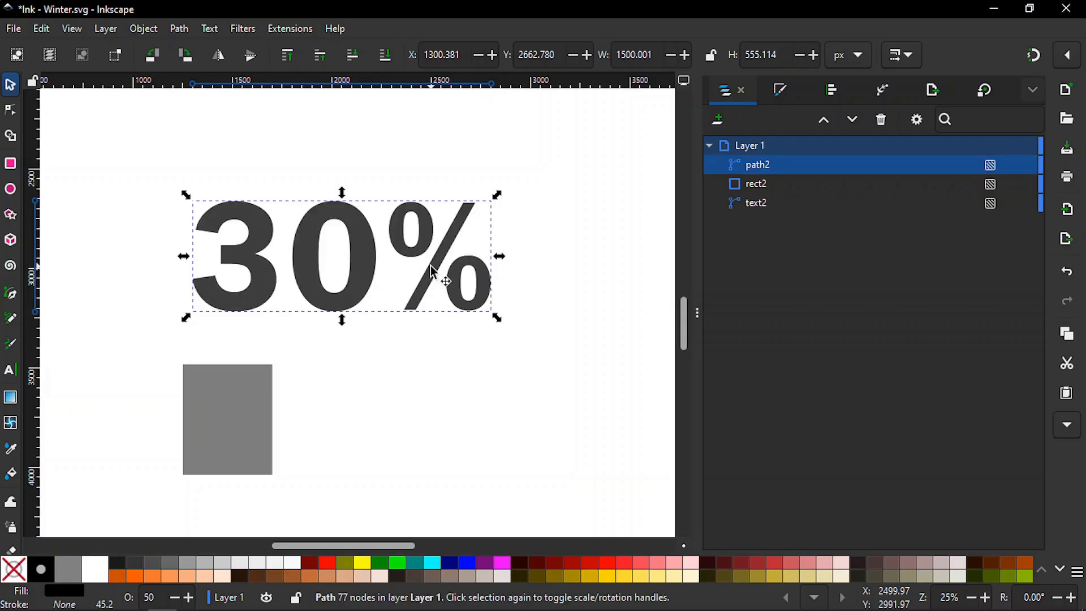
{"action": "mouse_move", "coordinate": [929, 162]}
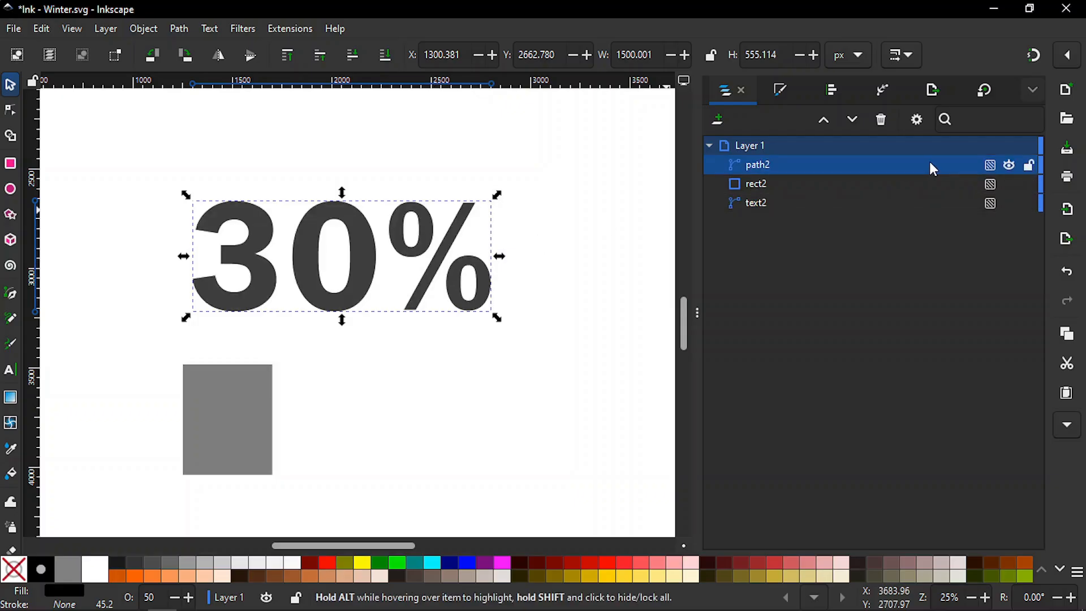
{"action": "left_click", "coordinate": [1010, 164]}
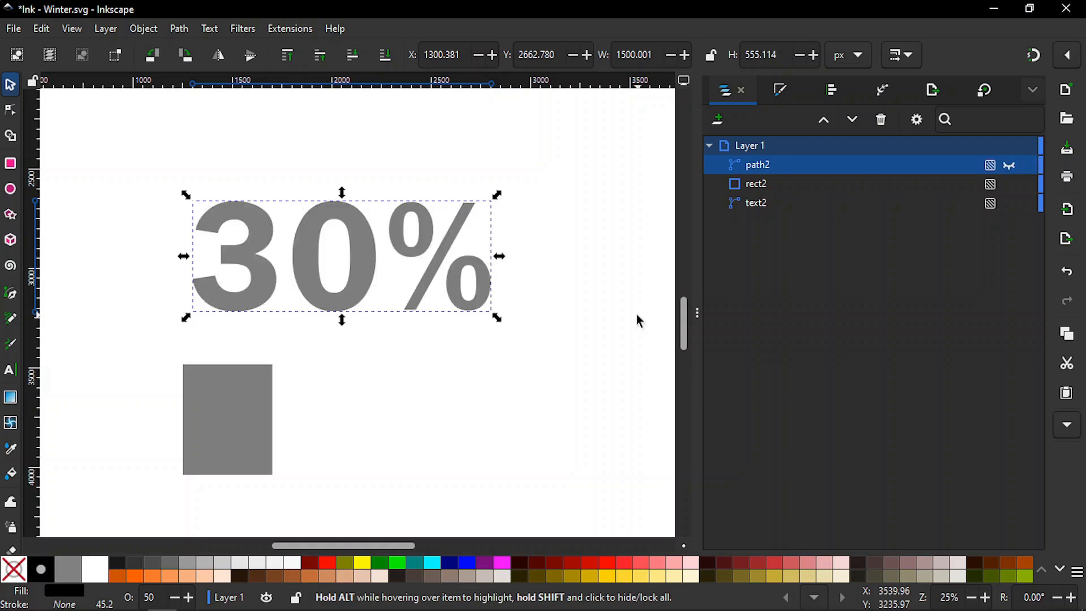
Align the rectangle to the visible 30% path's left edge and vertical centre, relative to the last selected object, and deselect both.
{"action": "left_click", "coordinate": [247, 426]}
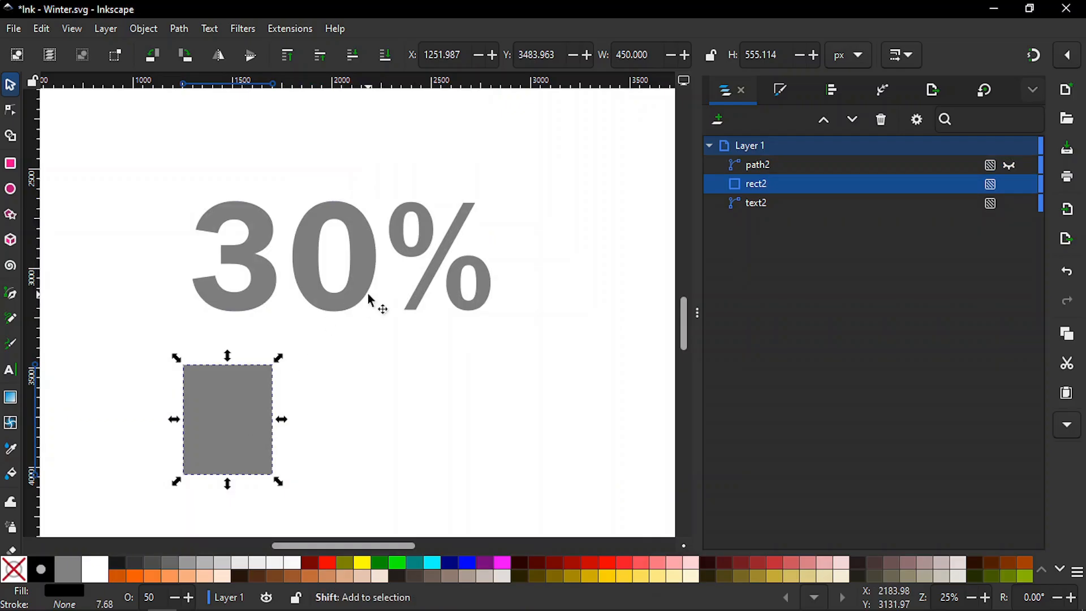
{"action": "left_click", "coordinate": [358, 301], "text": "shift"}
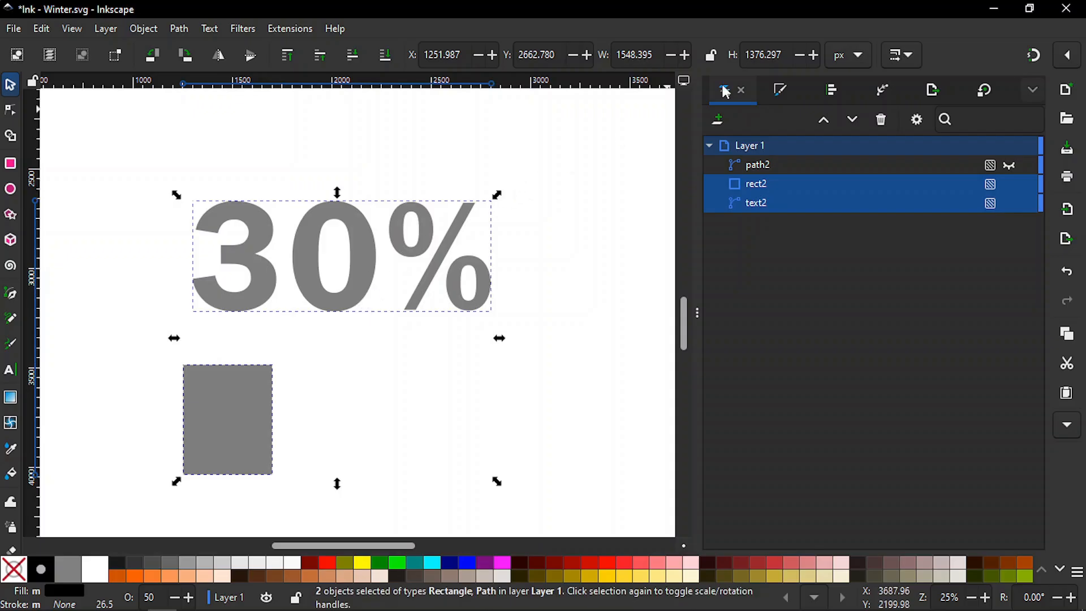
{"action": "left_click", "coordinate": [835, 88]}
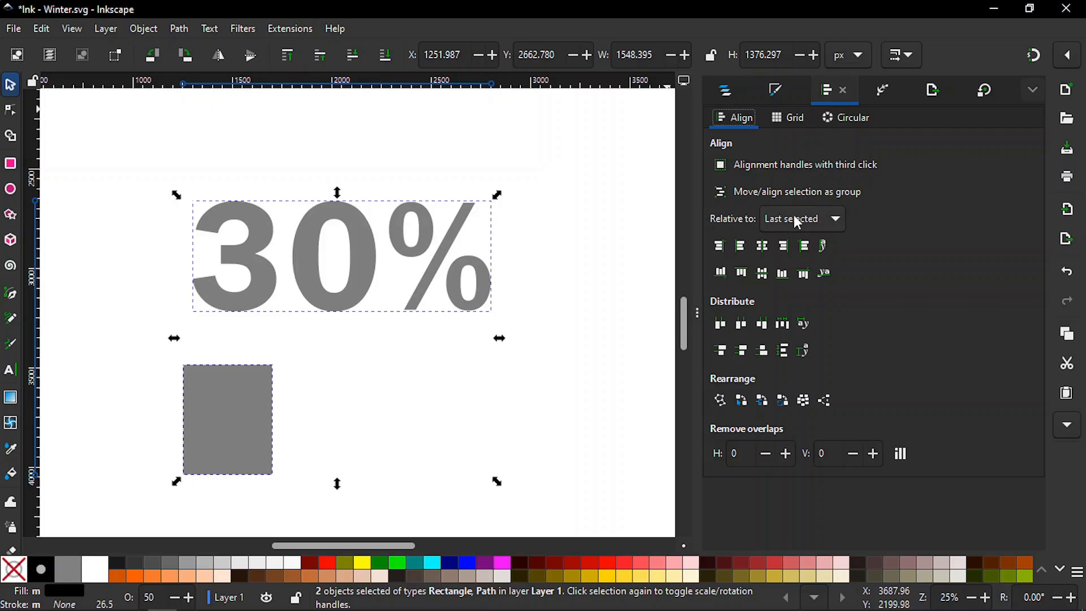
{"action": "left_click", "coordinate": [762, 247]}
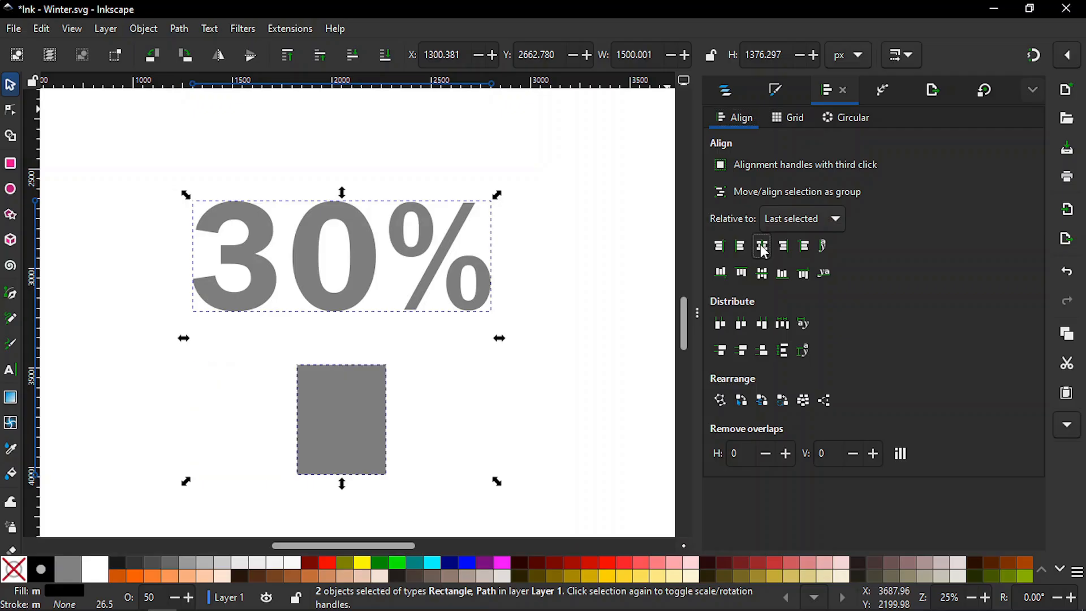
{"action": "left_click", "coordinate": [762, 274]}
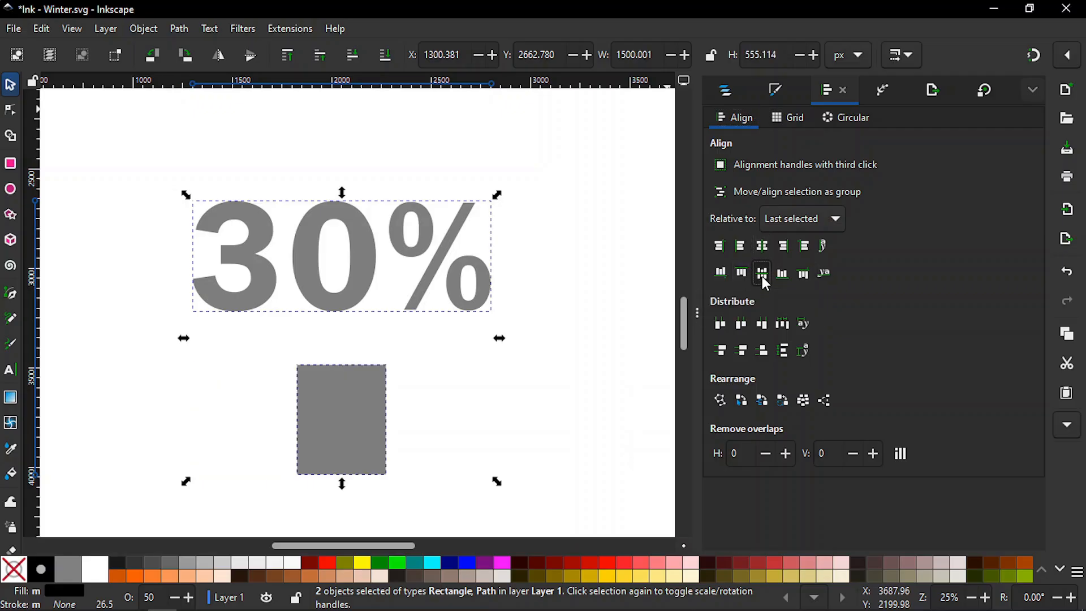
{"action": "left_click", "coordinate": [739, 247]}
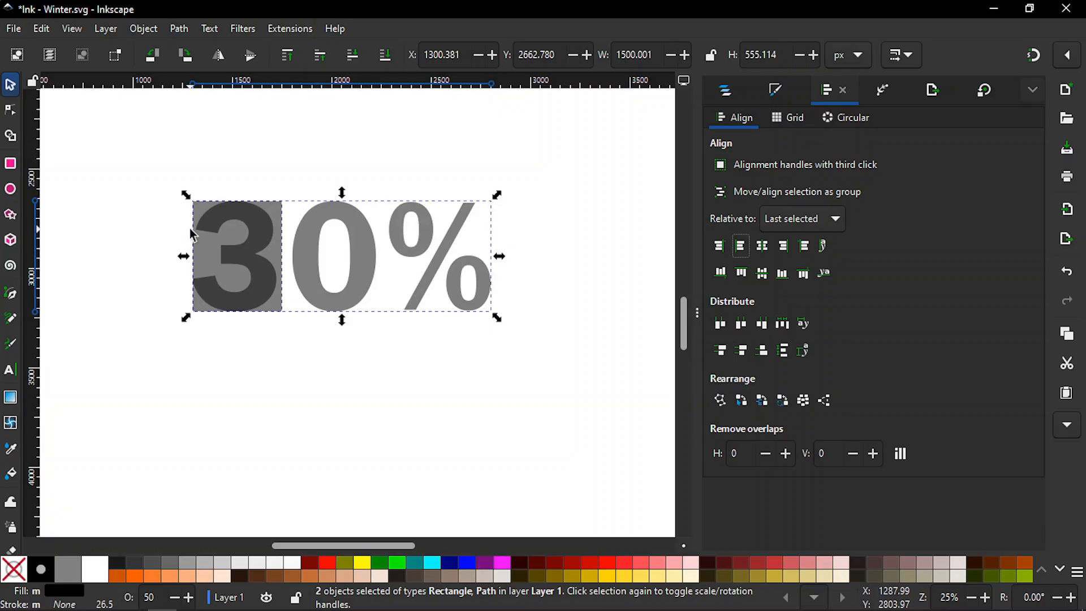
{"action": "left_click", "coordinate": [306, 395]}
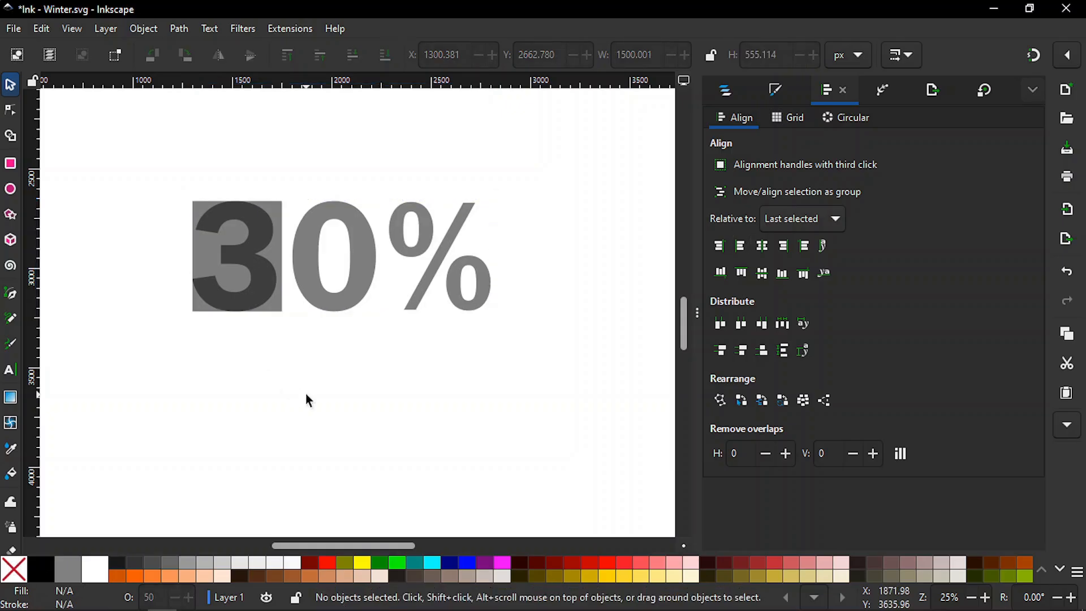
Duplicate the rectangle over the digit 3 and hide the duplicate.
{"action": "left_click", "coordinate": [723, 90]}
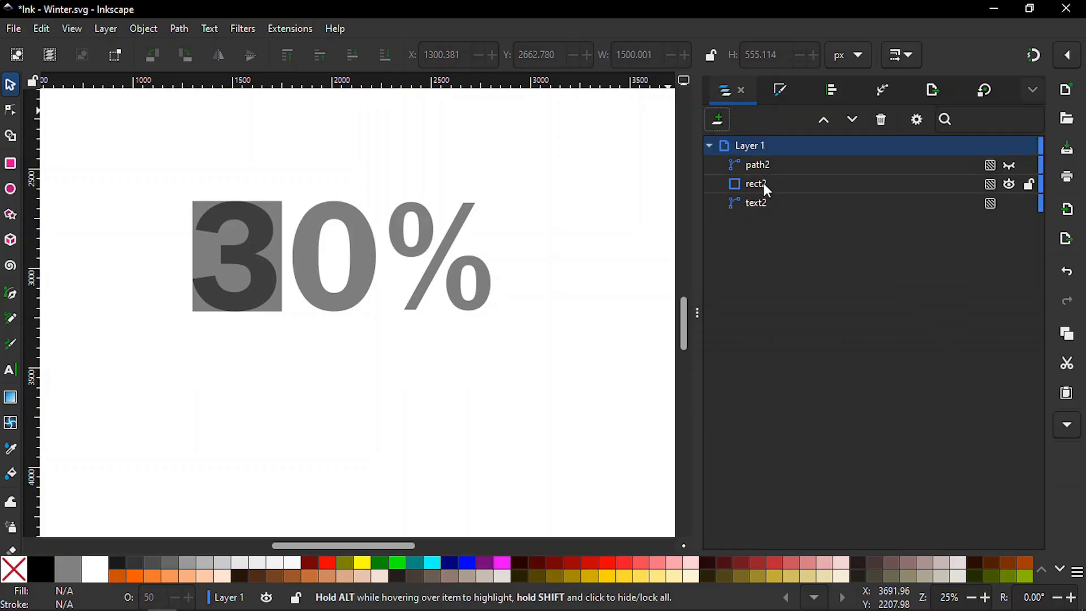
{"action": "left_click", "coordinate": [762, 186]}
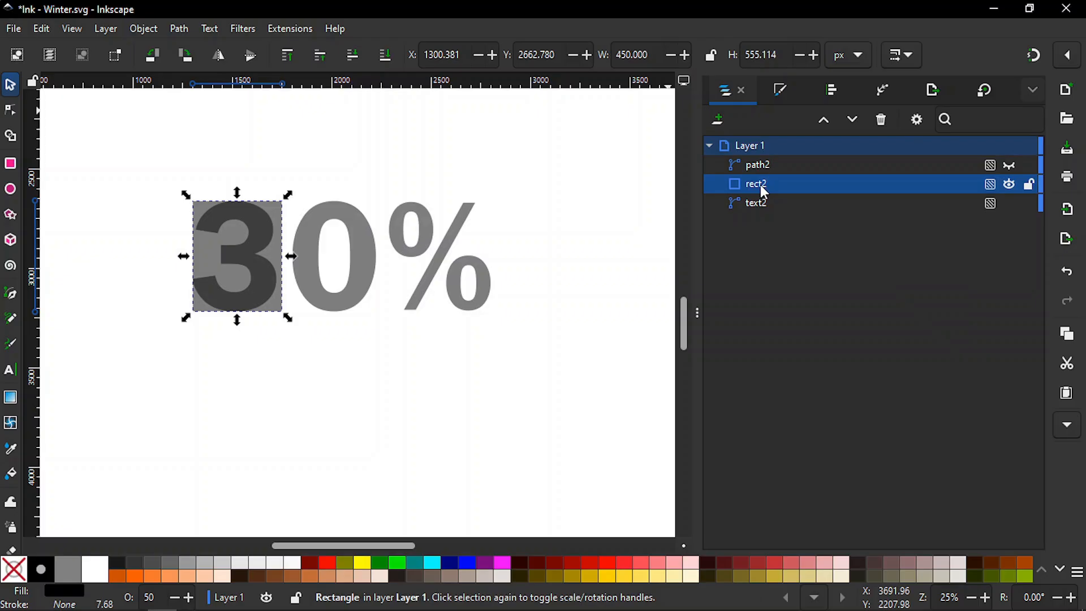
{"action": "key", "text": "ctrl+d"}
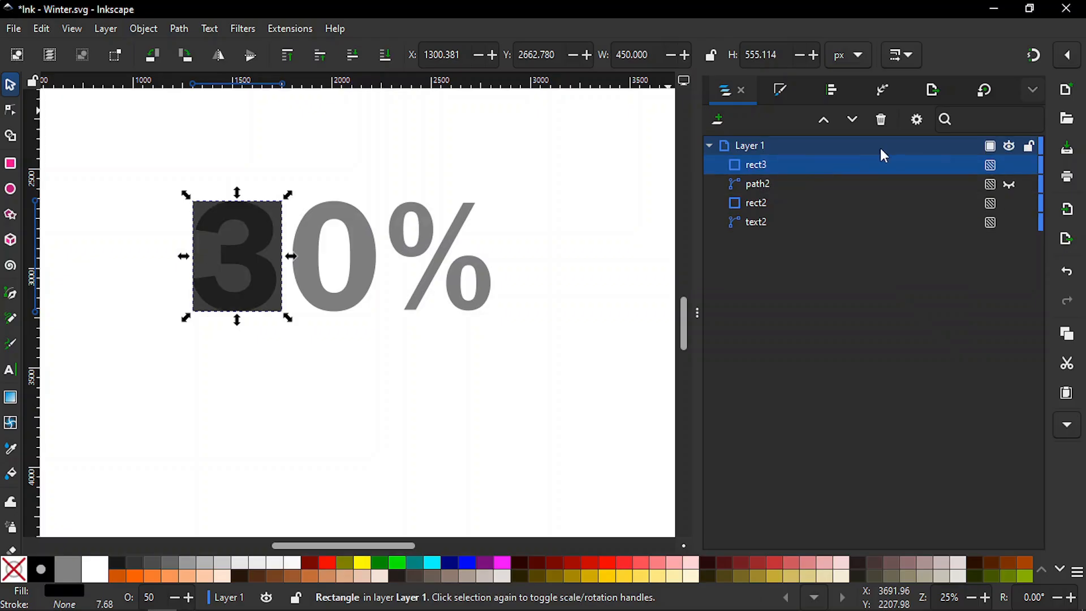
{"action": "left_click", "coordinate": [1010, 164]}
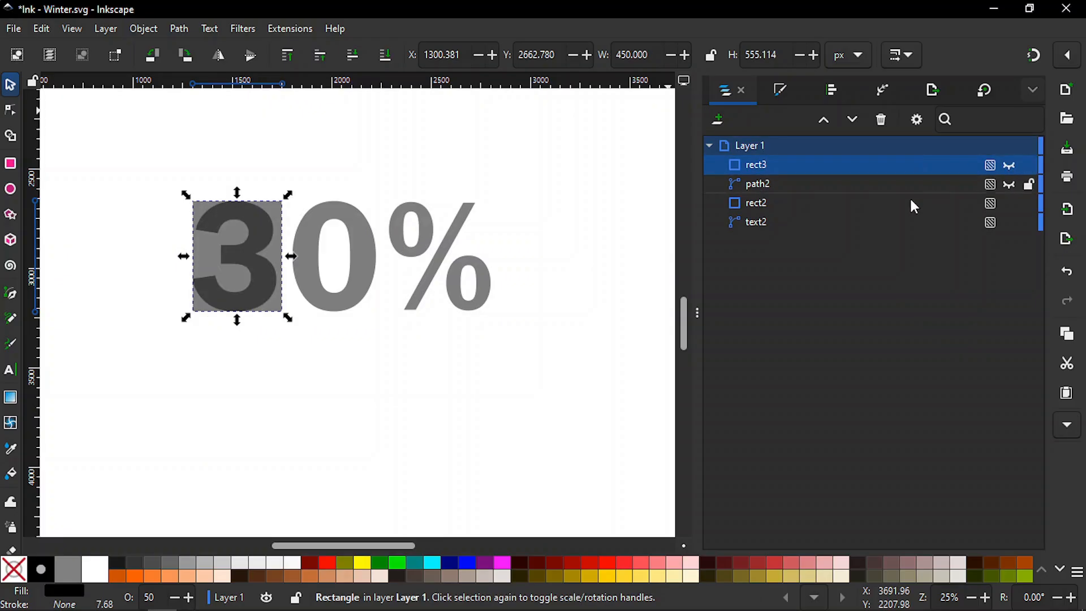
Intersect the visible rectangle with the original 30% path to keep only their overlap.
{"action": "left_click", "coordinate": [751, 203]}
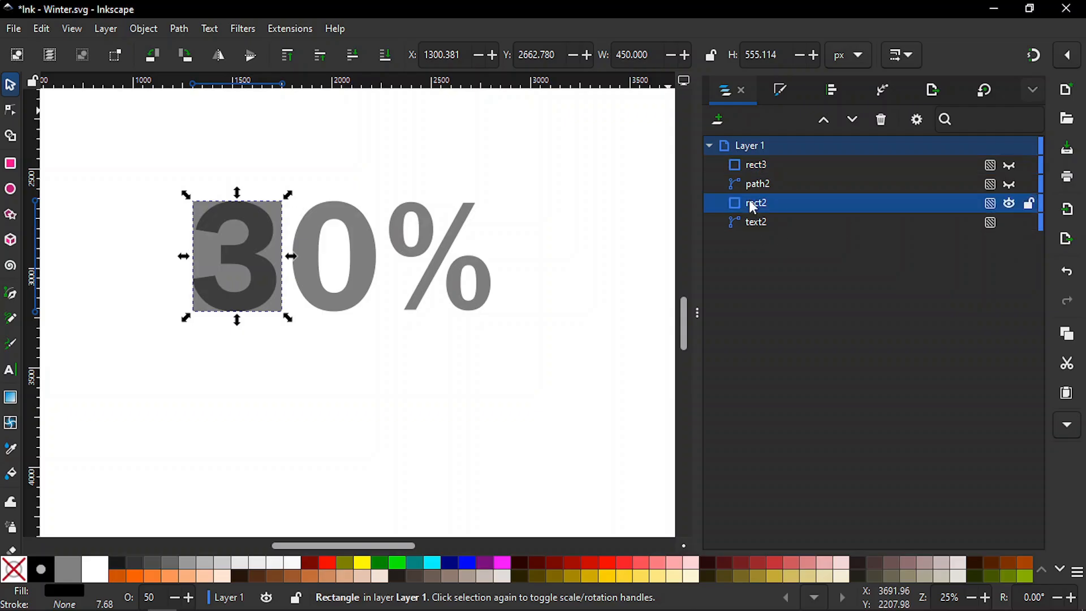
{"action": "left_click", "coordinate": [752, 223], "text": "shift"}
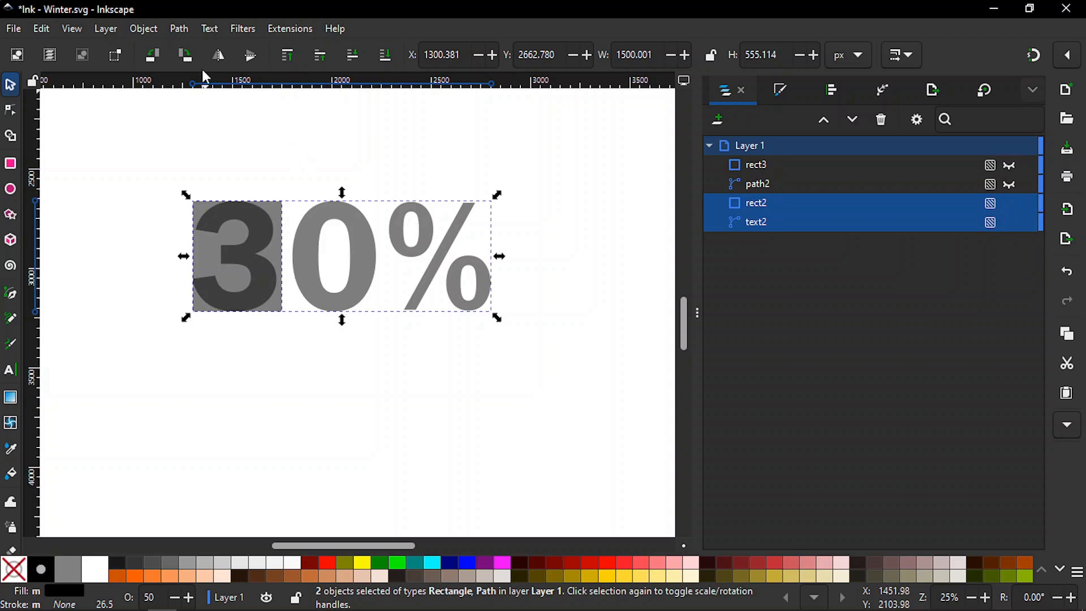
{"action": "left_click", "coordinate": [180, 30]}
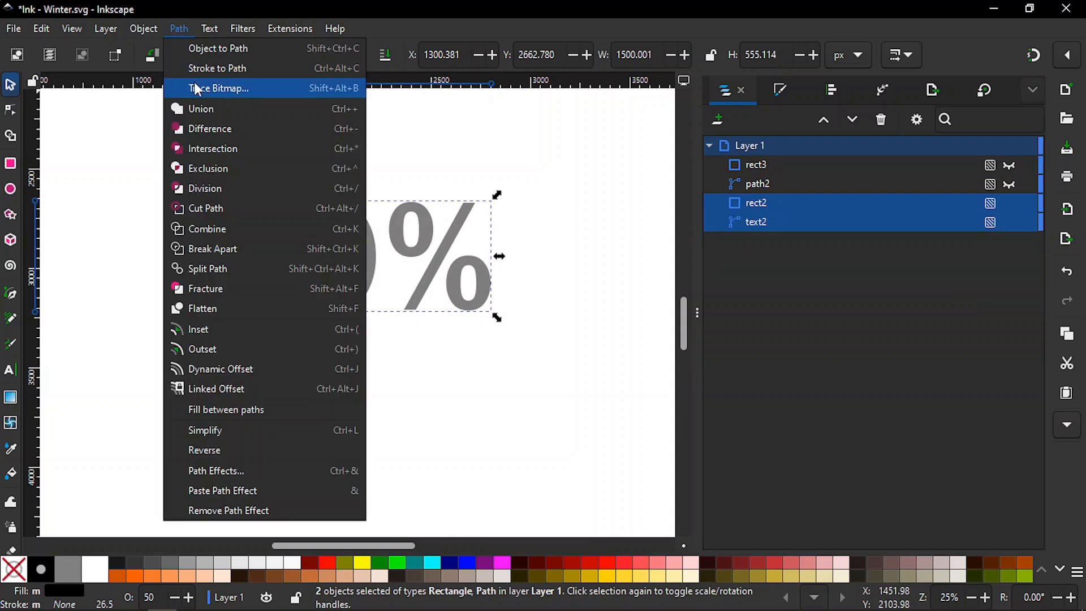
{"action": "left_click", "coordinate": [196, 141]}
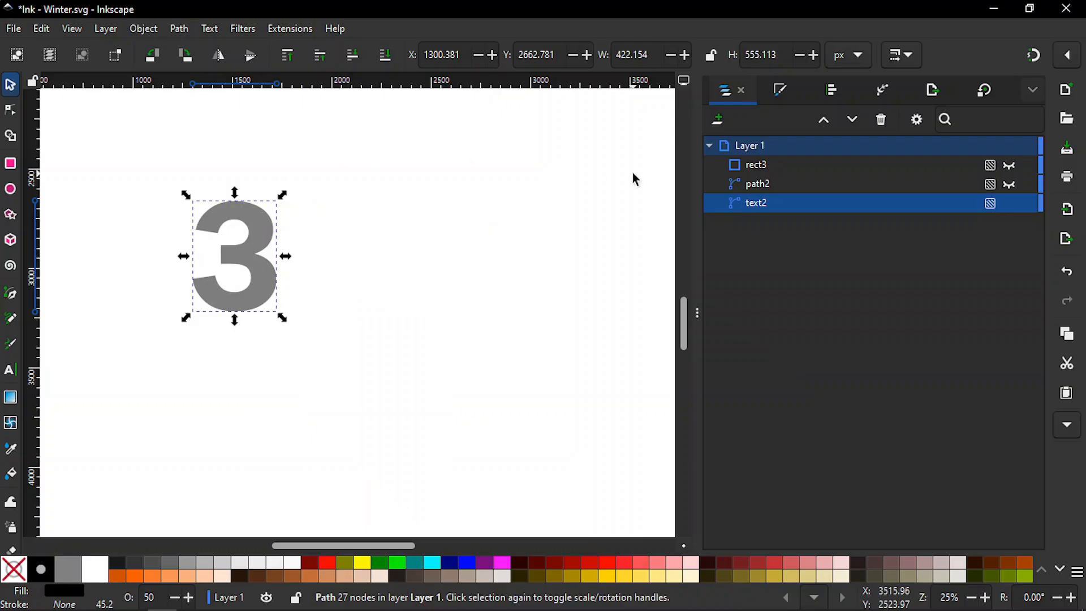
Unhide the duplicated 30% path and give it no fill and a black stroke.
{"action": "left_click", "coordinate": [1010, 184]}
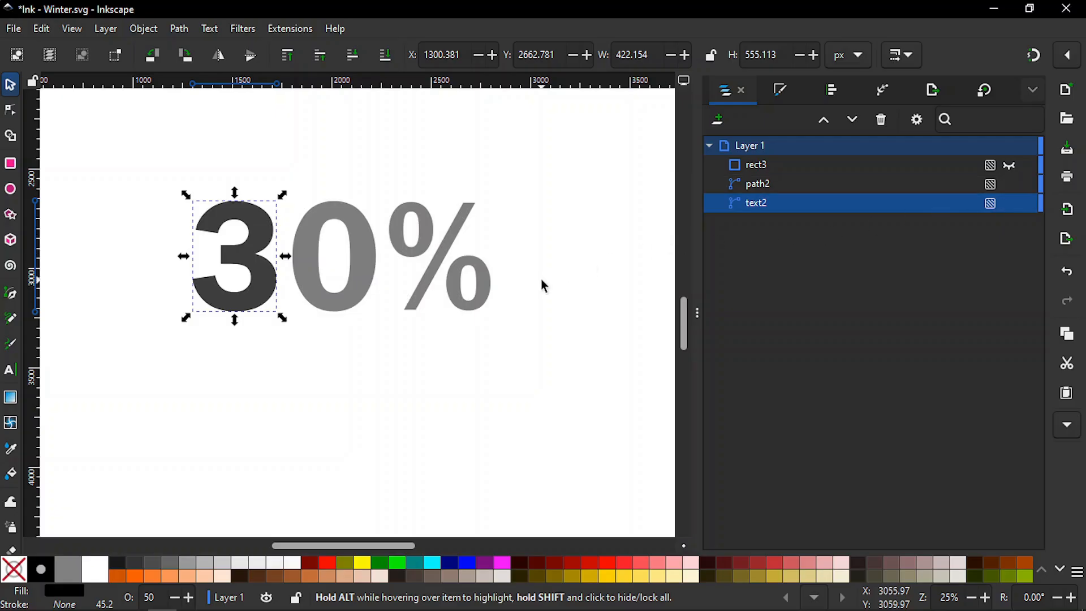
{"action": "left_click", "coordinate": [460, 281]}
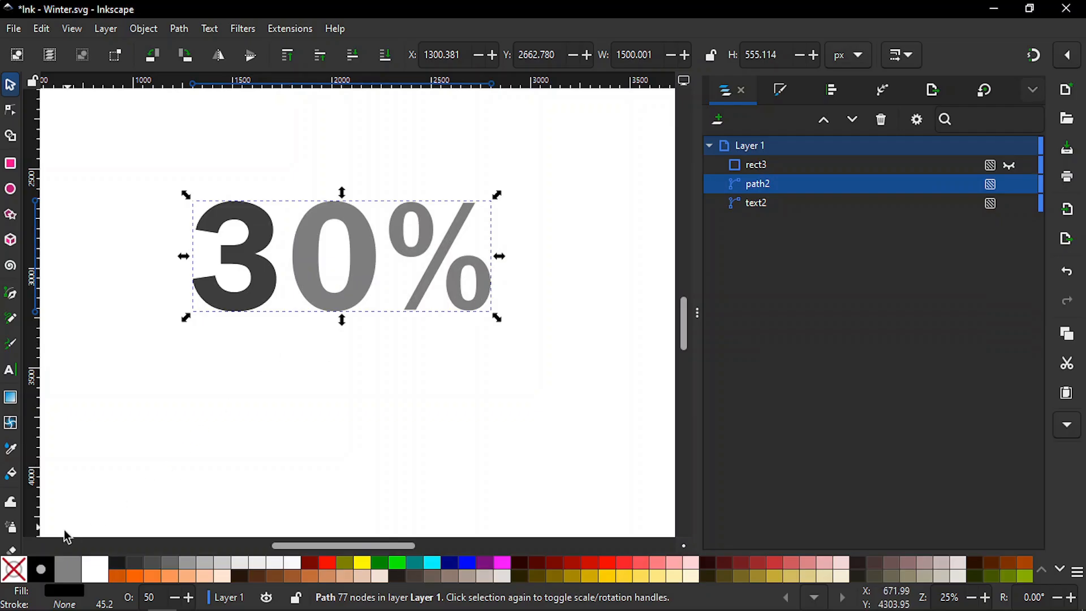
{"action": "left_click", "coordinate": [13, 576]}
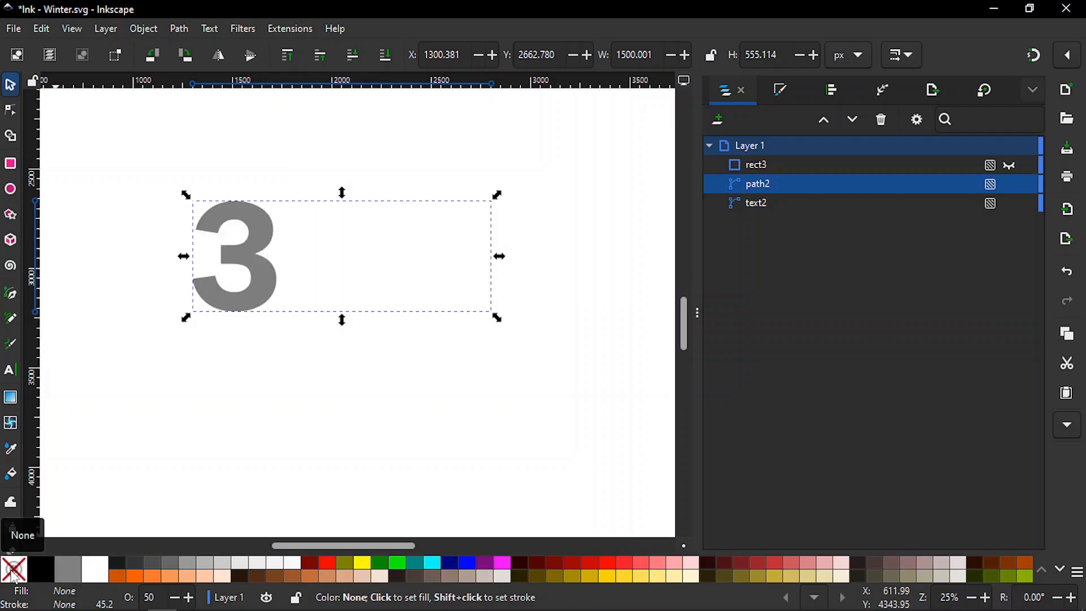
{"action": "left_click", "coordinate": [43, 573], "text": "shift"}
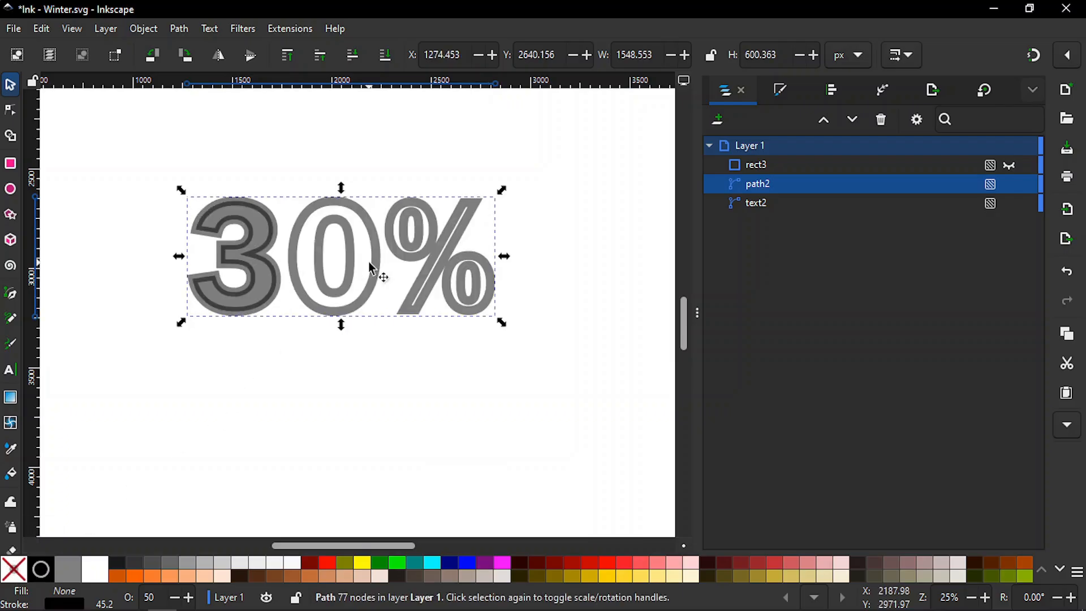
Set the outlined 30% path's stroke width to 14 px and deselect it.
{"action": "left_click", "coordinate": [791, 99]}
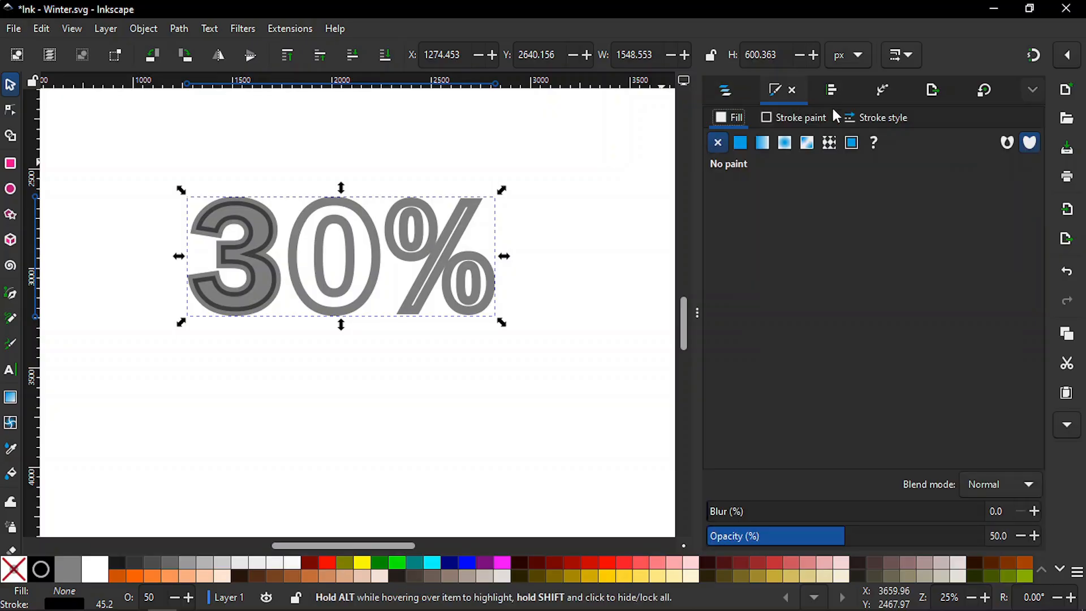
{"action": "left_click", "coordinate": [857, 122]}
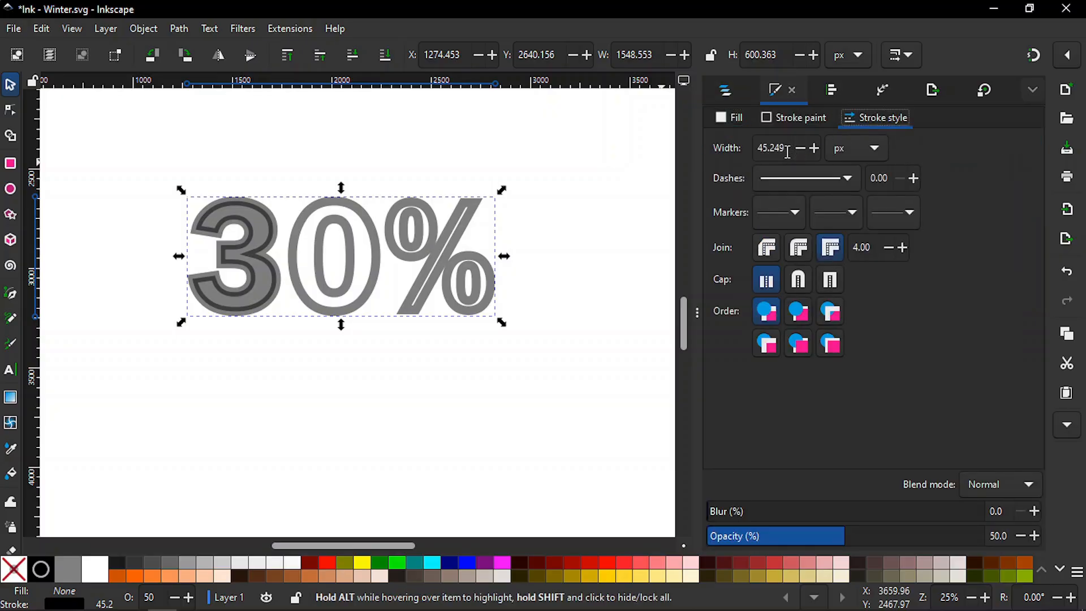
{"action": "left_click", "coordinate": [787, 152]}
{"action": "double_click", "coordinate": [787, 151]}
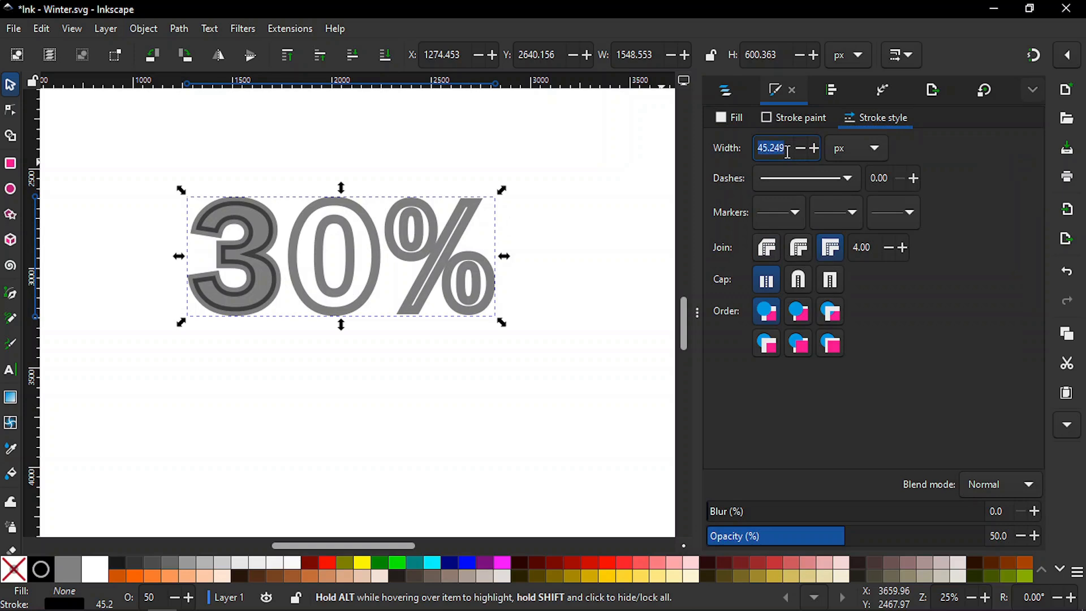
{"action": "type", "text": "14"}
{"action": "key", "text": "Return"}
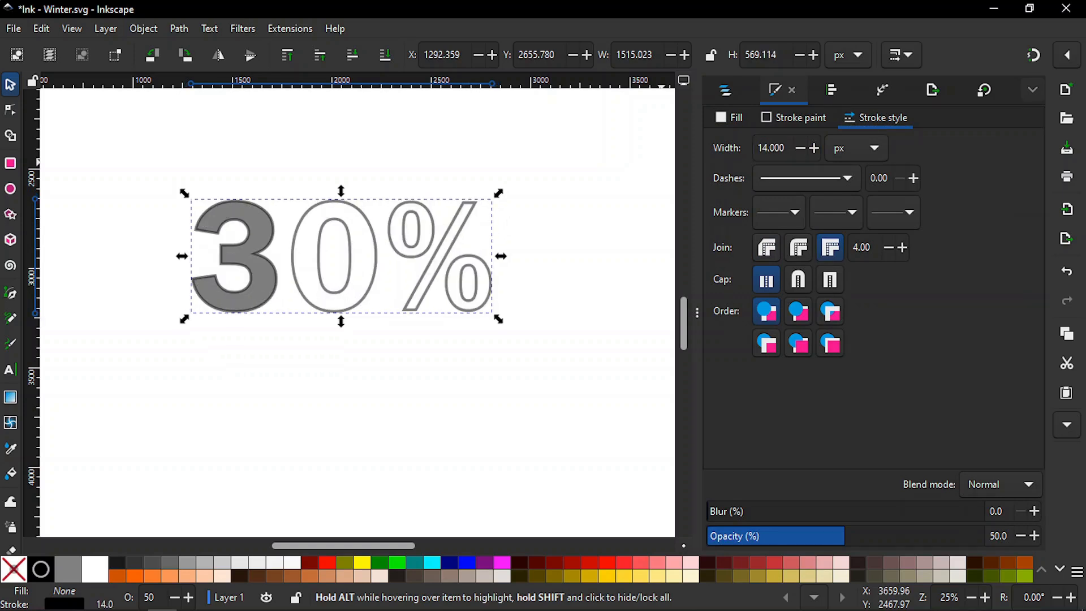
{"action": "left_click", "coordinate": [563, 279]}
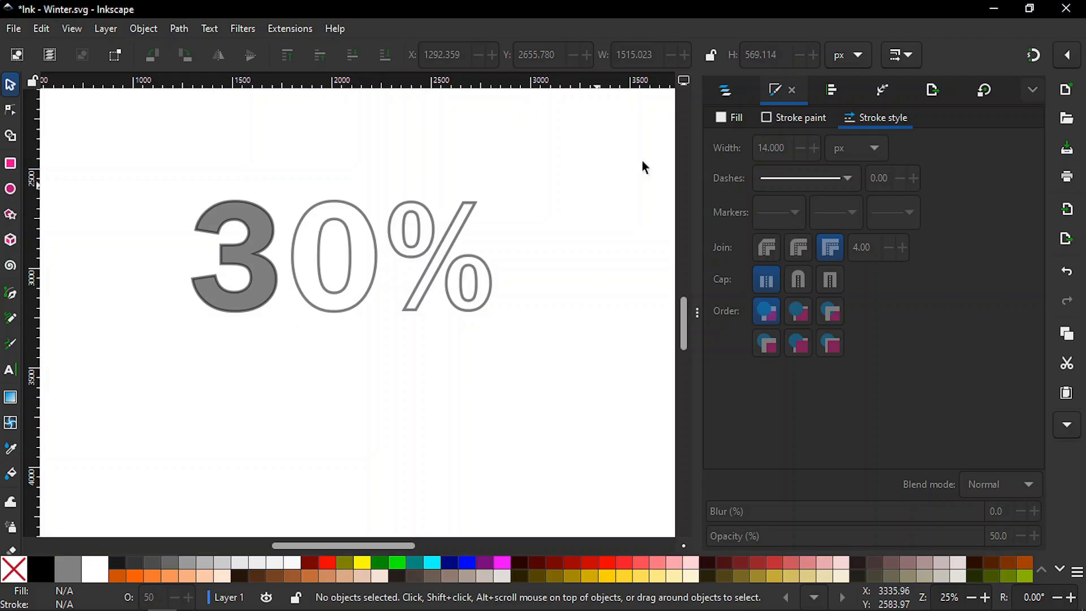
Unhide the rectangle over the digit 3 and move it below the outlined 30% path in the stacking order.
{"action": "left_click", "coordinate": [731, 86]}
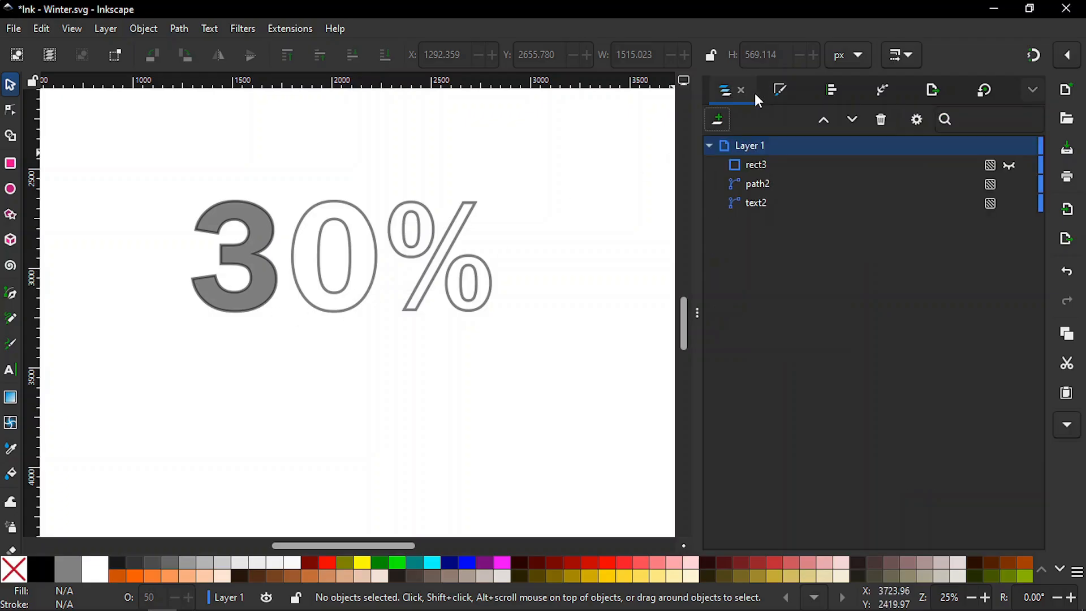
{"action": "left_click", "coordinate": [771, 169]}
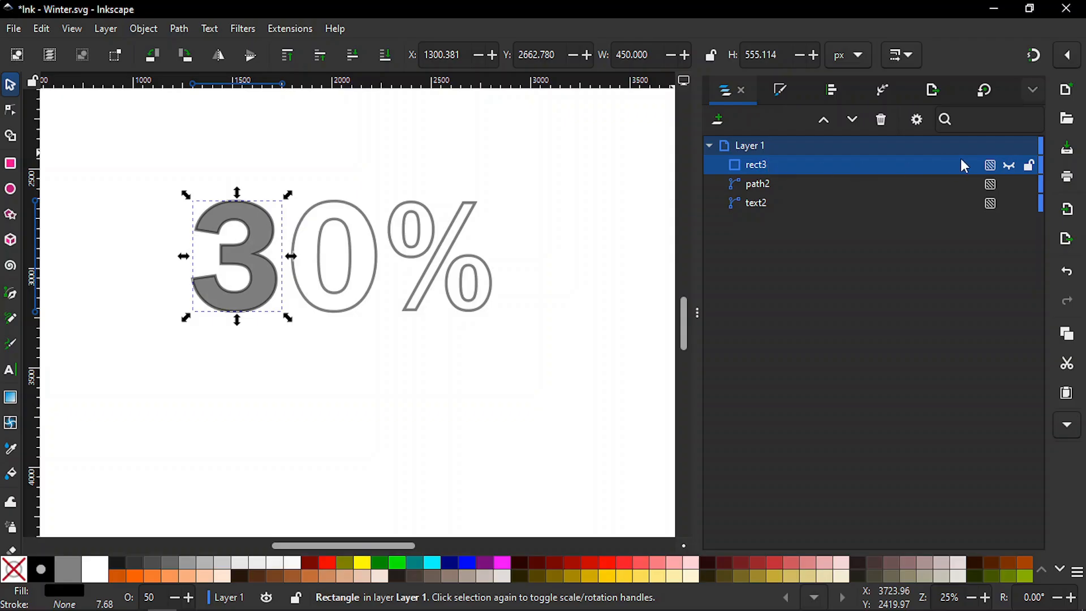
{"action": "left_click", "coordinate": [1011, 165]}
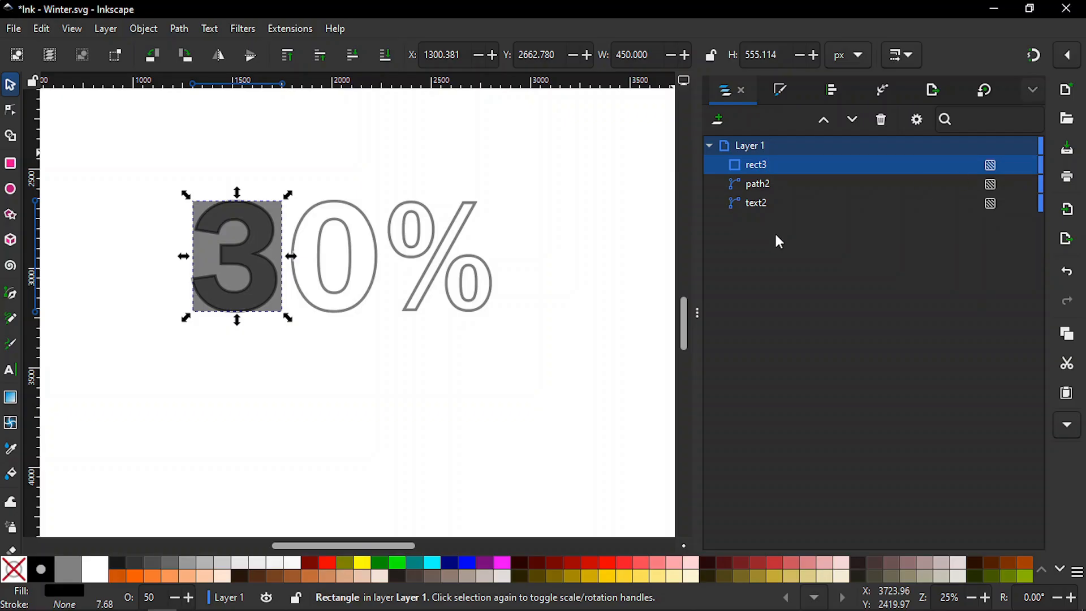
{"action": "key", "text": "z"}
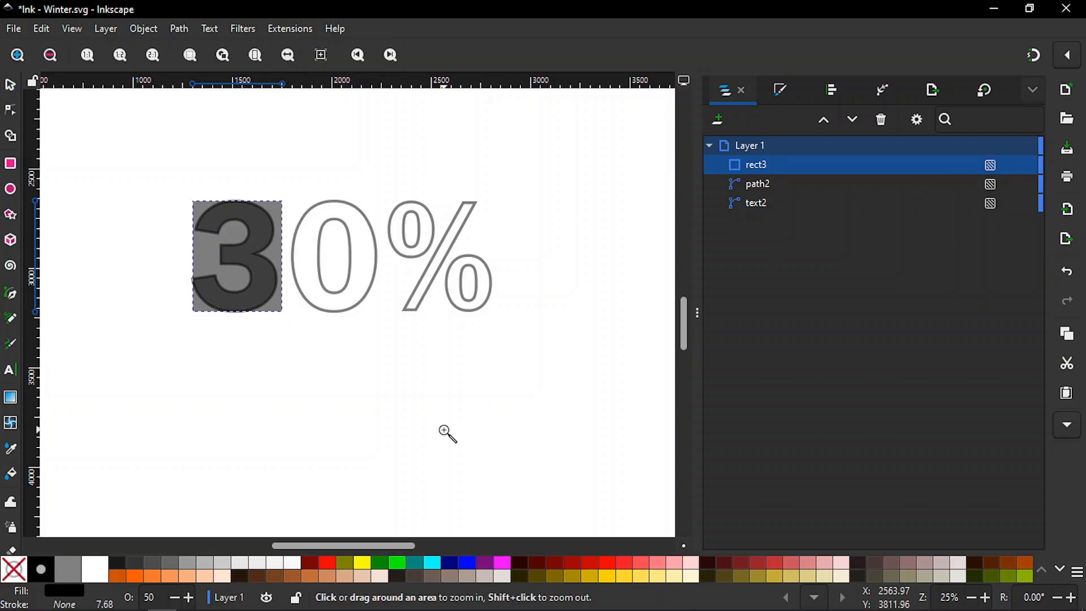
{"action": "left_click_drag", "start_coordinate": [172, 170], "coordinate": [312, 400]}
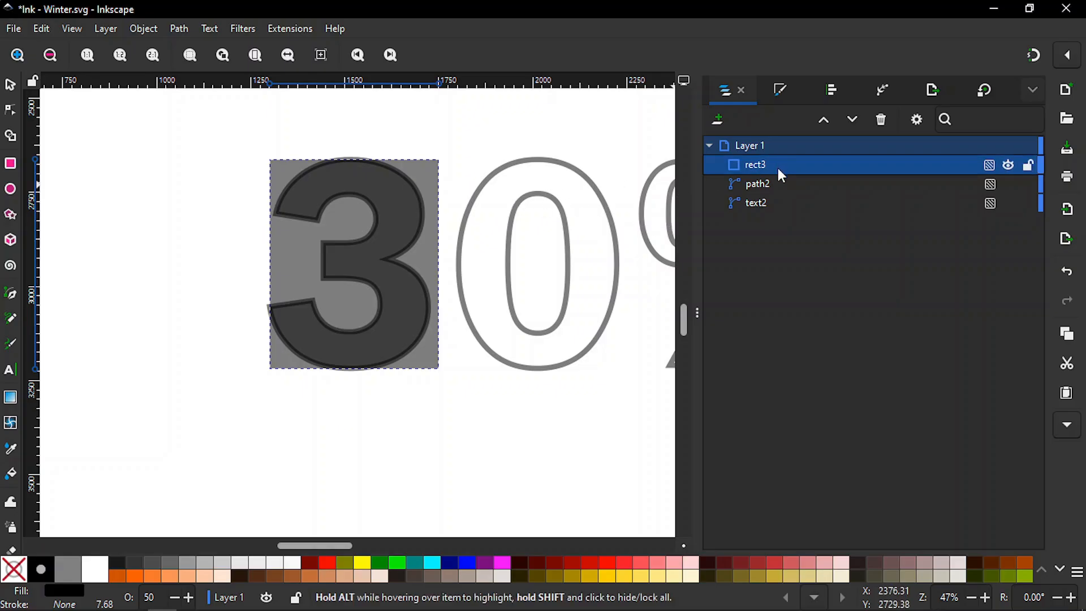
{"action": "left_click_drag", "start_coordinate": [779, 168], "coordinate": [787, 199]}
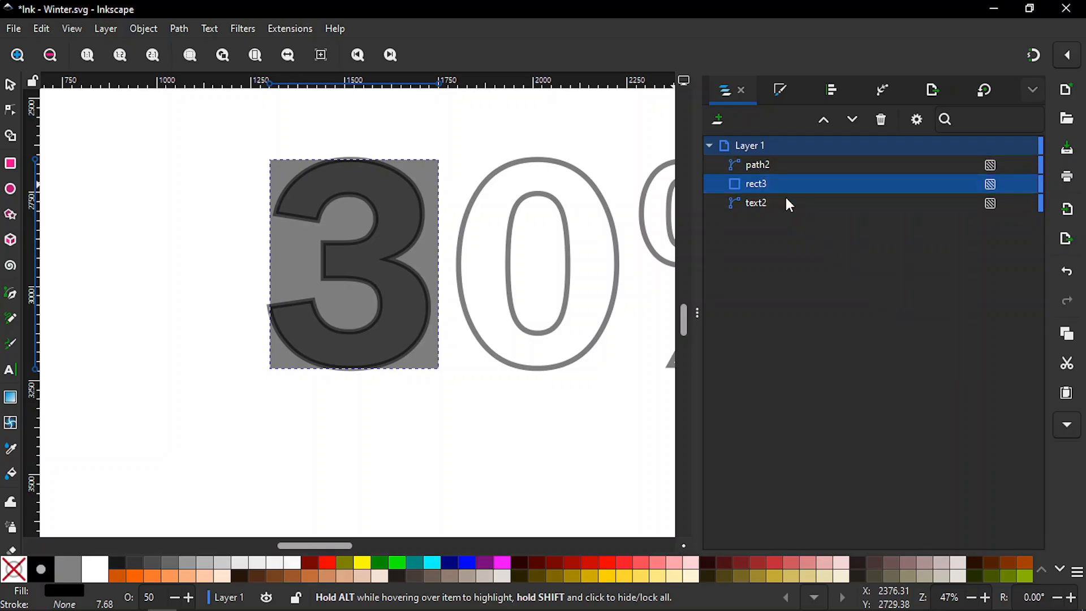
Set the opacity of the outlined path, the rectangle and the solid 3 to 100%, and deselect them.
{"action": "left_click", "coordinate": [765, 165]}
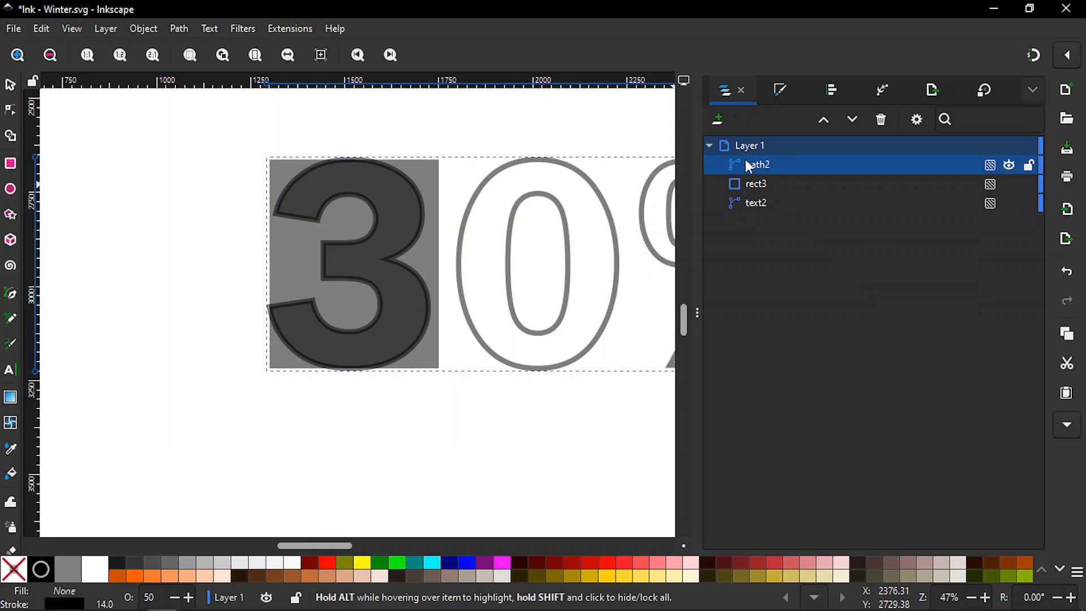
{"action": "left_click", "coordinate": [368, 456], "text": "shift"}
{"action": "left_click", "coordinate": [368, 456], "text": "shift"}
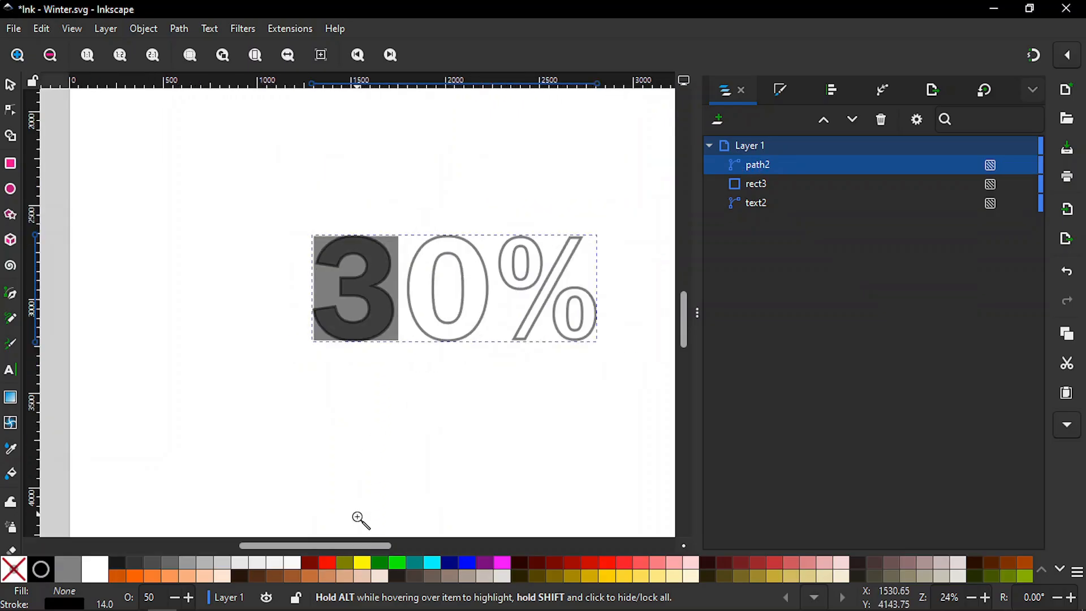
{"action": "left_click_drag", "start_coordinate": [360, 546], "coordinate": [392, 545]}
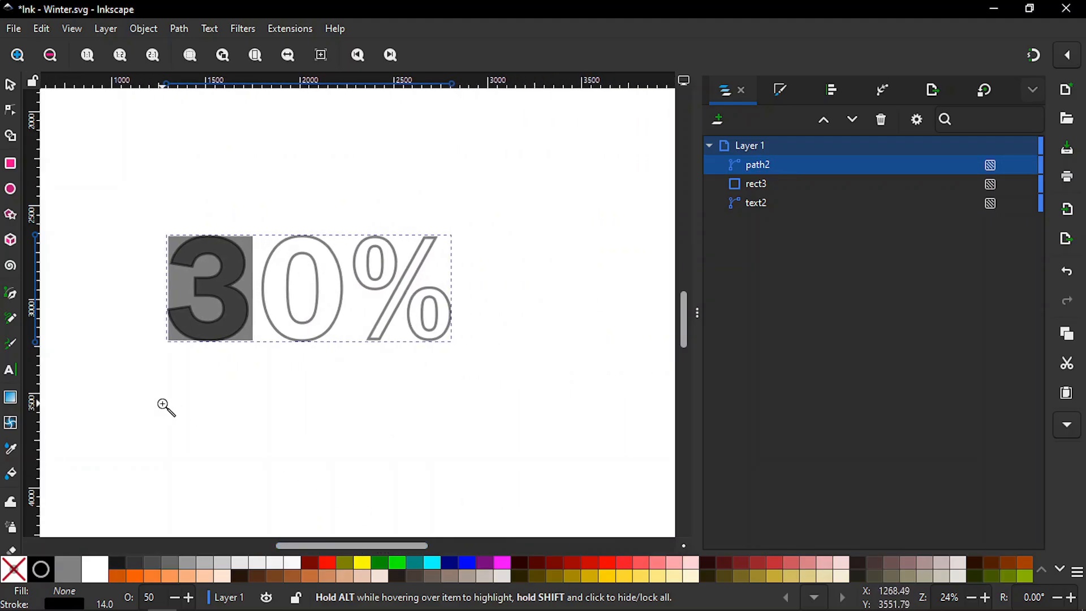
{"action": "key", "text": "s"}
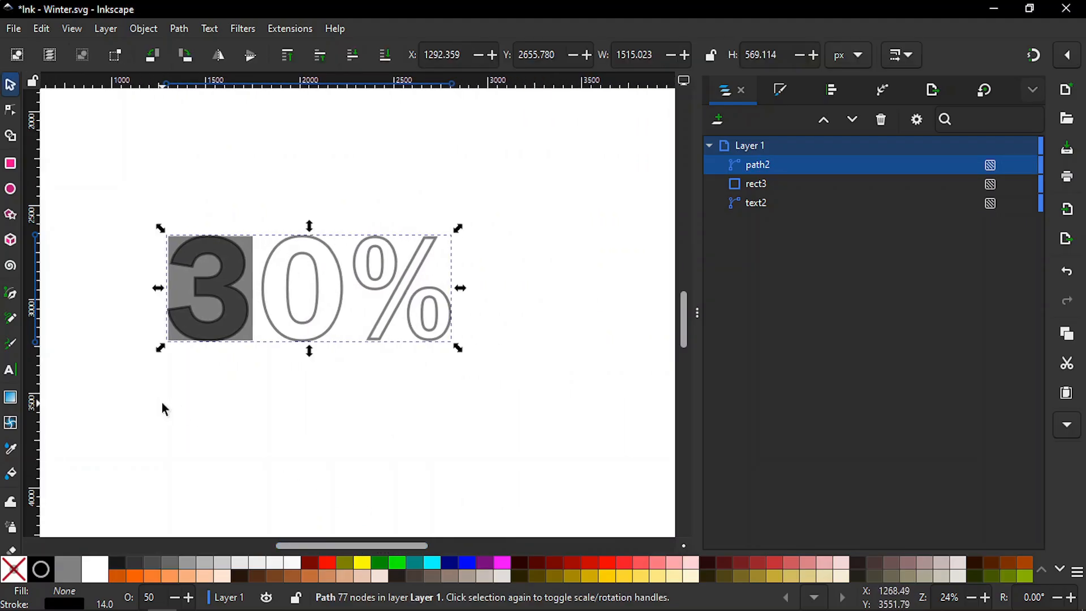
{"action": "left_click", "coordinate": [162, 402]}
{"action": "left_click_drag", "start_coordinate": [118, 191], "coordinate": [501, 409]}
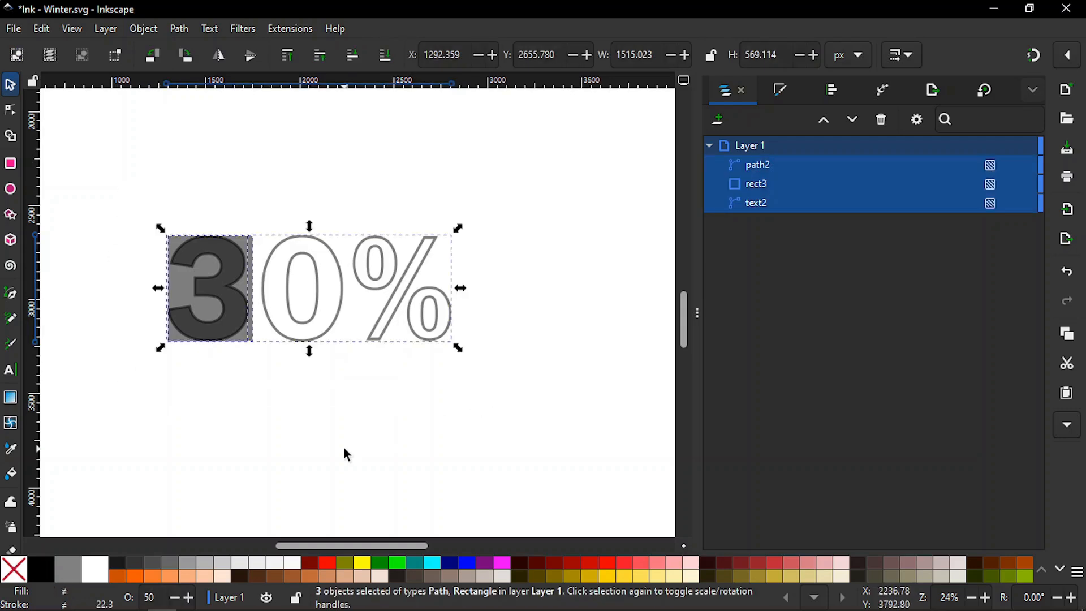
{"action": "left_click", "coordinate": [156, 596]}
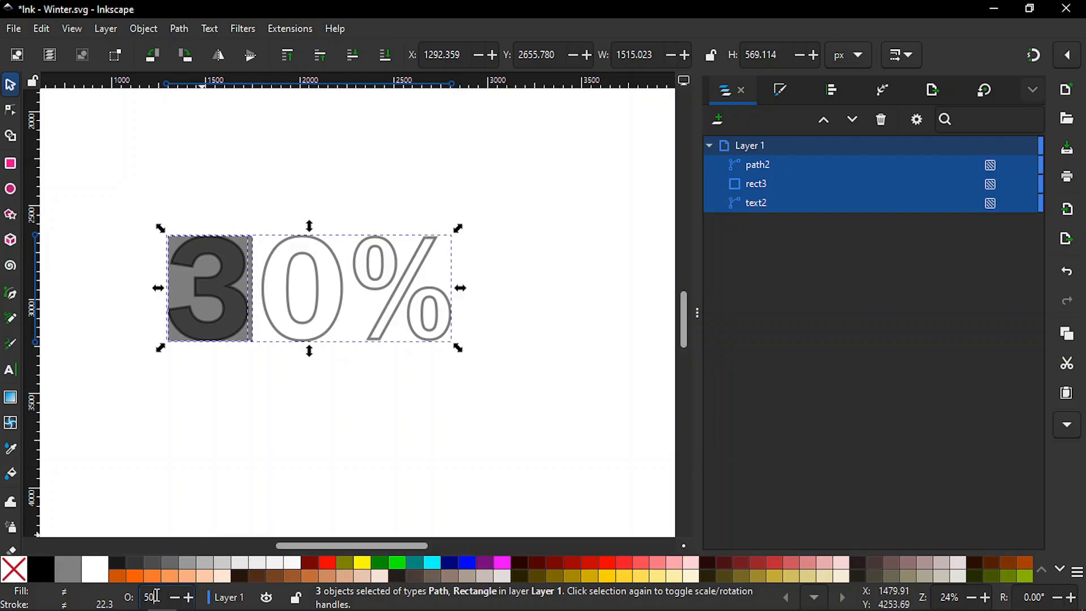
{"action": "key", "text": "BackSpace"}
{"action": "key", "text": "BackSpace"}
{"action": "type", "text": "100"}
{"action": "key", "text": "Return"}
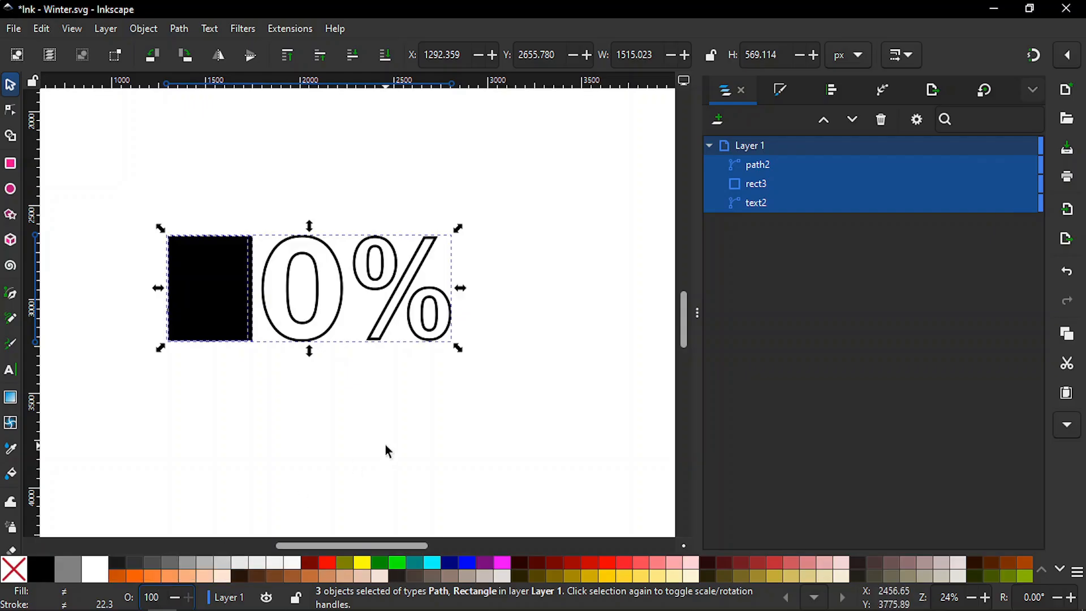
{"action": "left_click", "coordinate": [387, 451]}
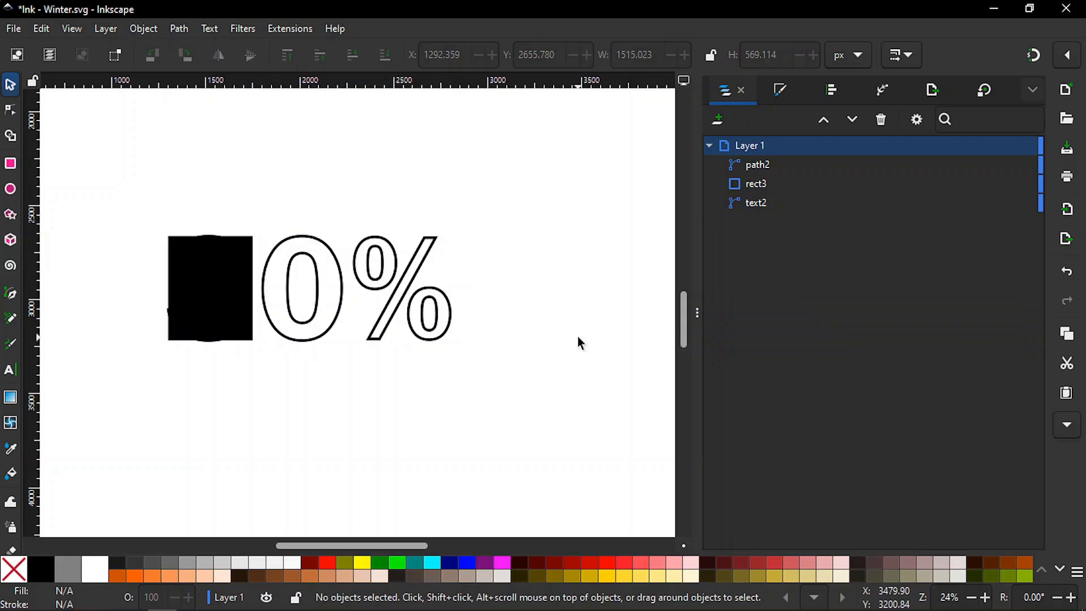
Fill the solid 3 with 7.5% Gray and move the black rectangle beneath it in the stacking order.
{"action": "left_click", "coordinate": [759, 206]}
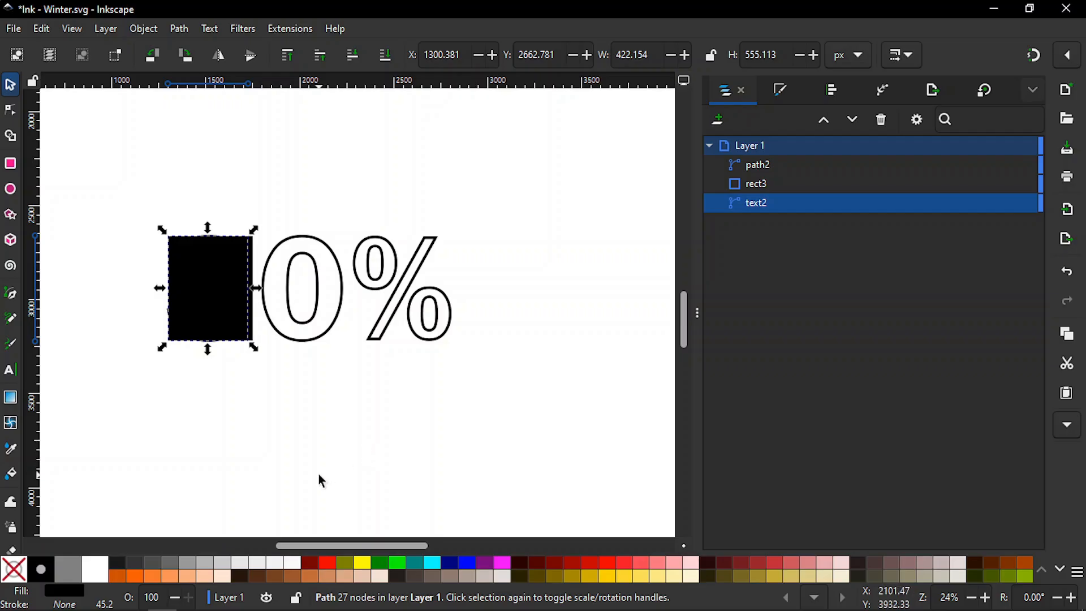
{"action": "left_click", "coordinate": [262, 568]}
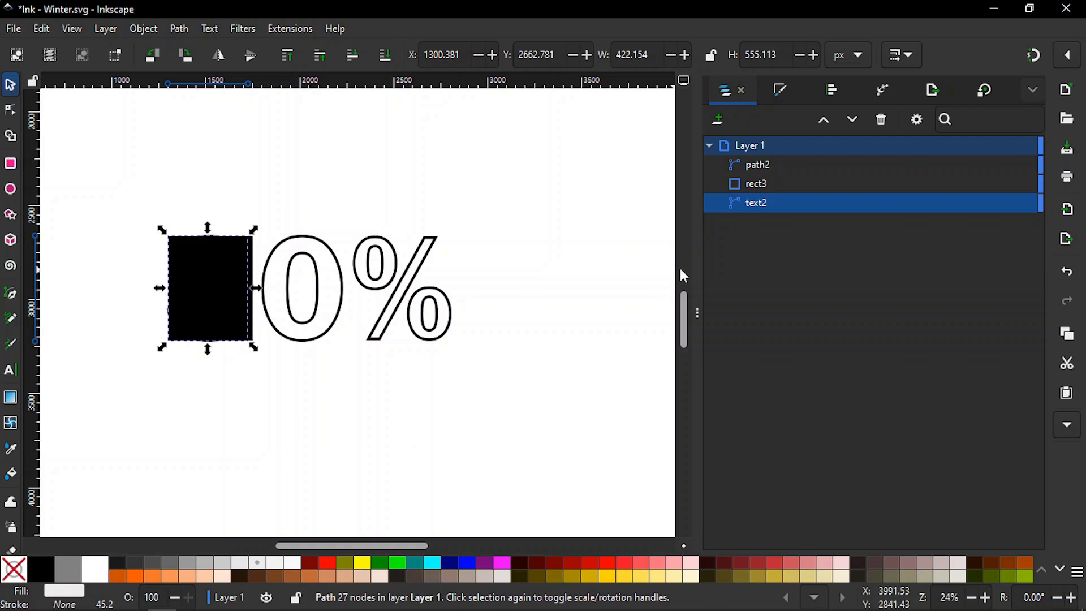
{"action": "left_click", "coordinate": [757, 186]}
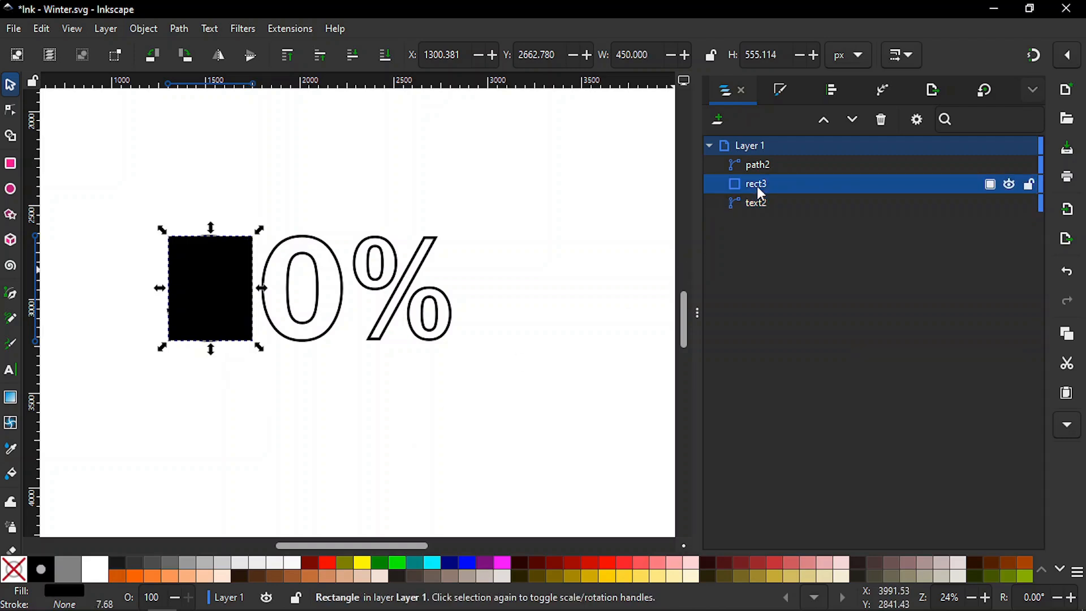
{"action": "left_click_drag", "start_coordinate": [757, 186], "coordinate": [772, 209]}
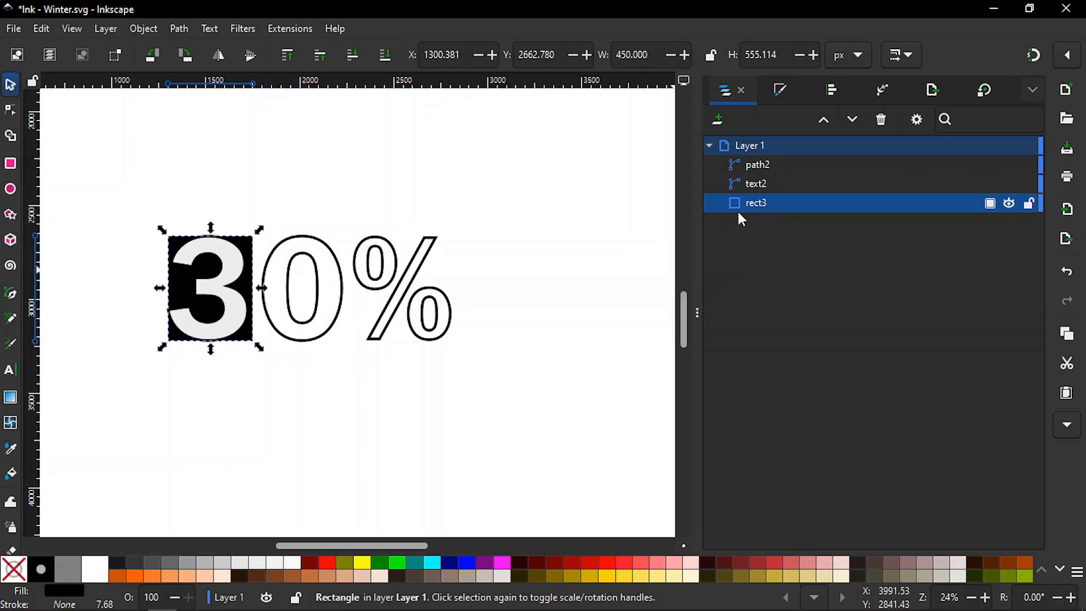
Change the outlined 30% path's stroke colour to 7.5% Gray and deselect it.
{"action": "left_click", "coordinate": [758, 166]}
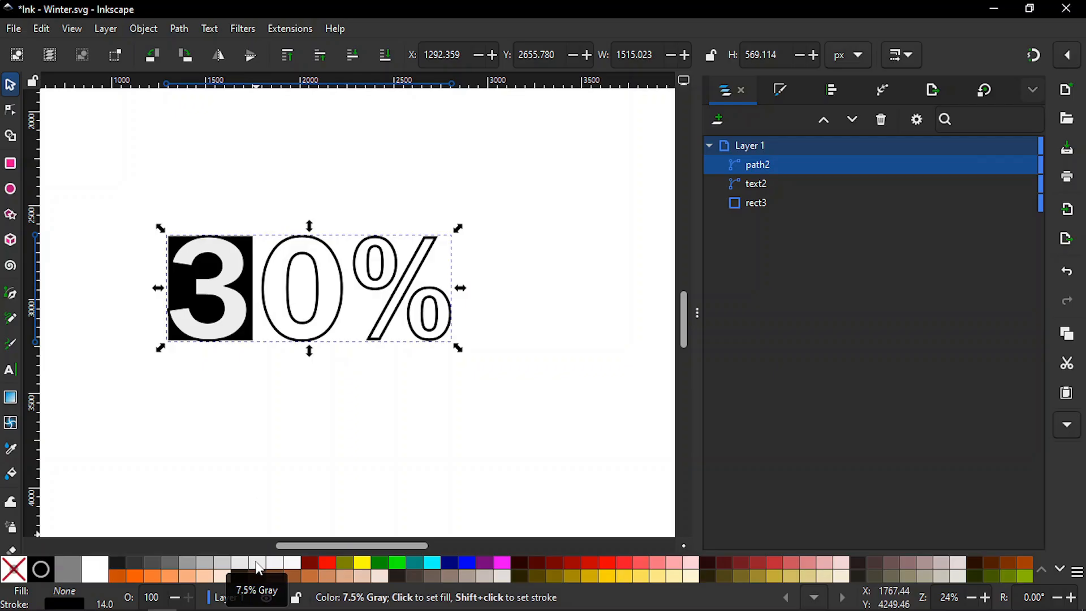
{"action": "left_click", "coordinate": [258, 568], "text": "shift"}
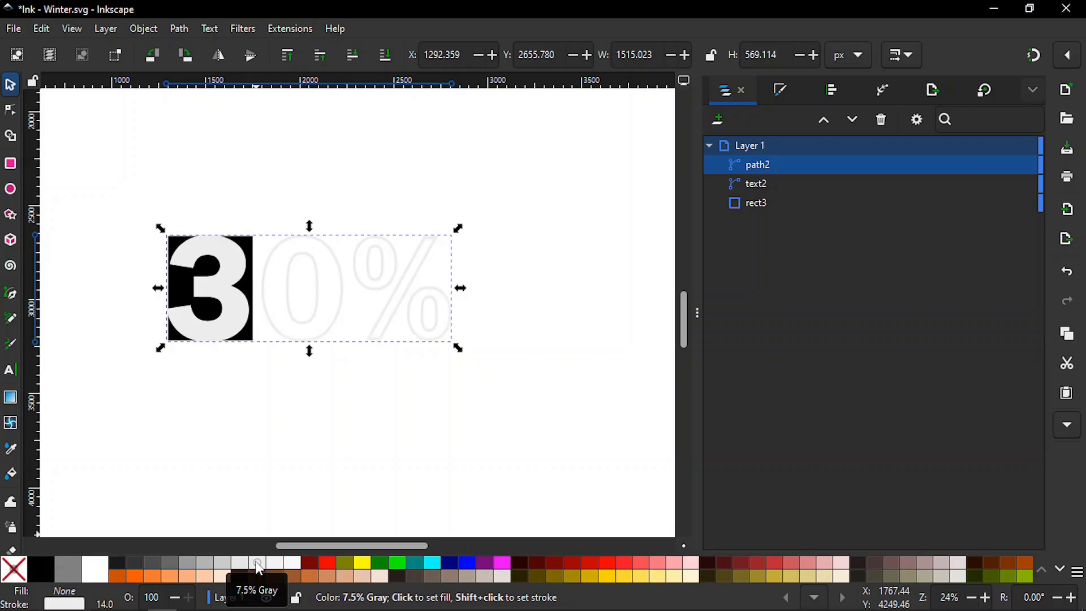
{"action": "left_click", "coordinate": [319, 464]}
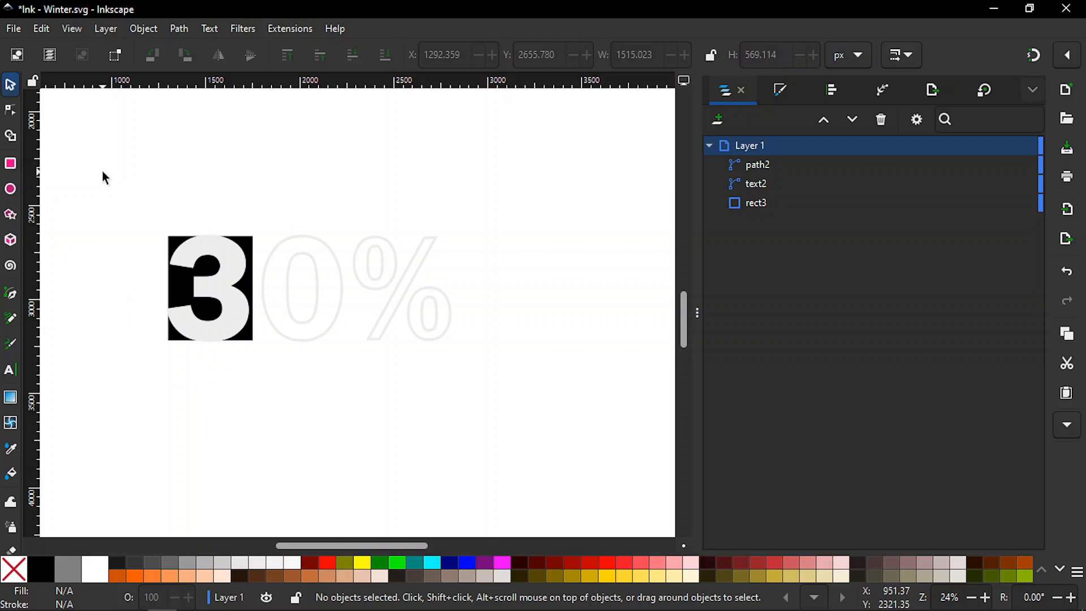
Select all three objects for export and choose the Friction folder inside Design as the destination.
{"action": "left_click_drag", "start_coordinate": [102, 172], "coordinate": [522, 430]}
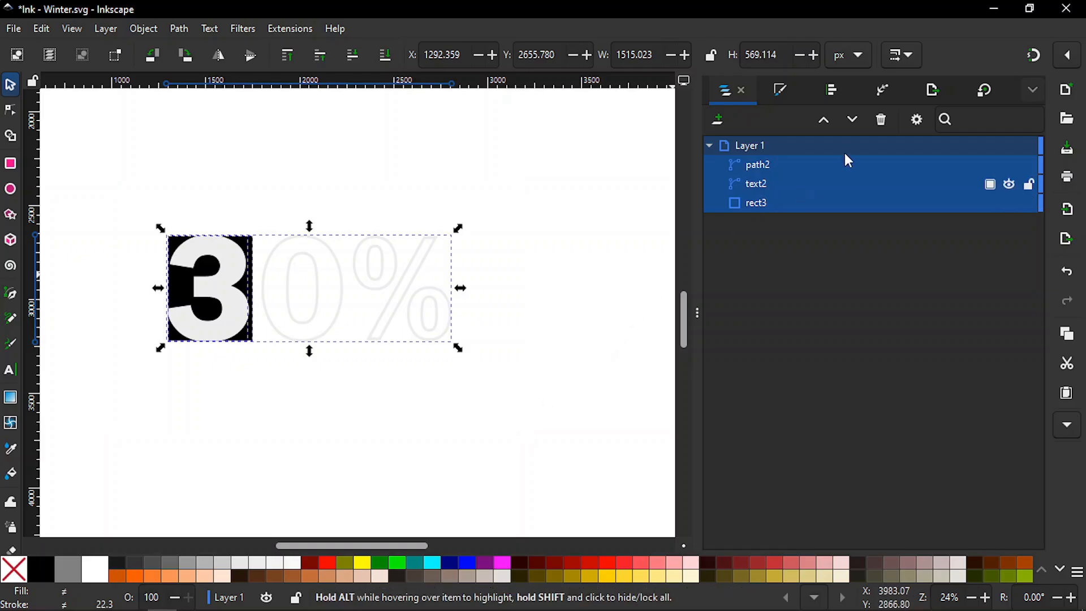
{"action": "left_click", "coordinate": [940, 95]}
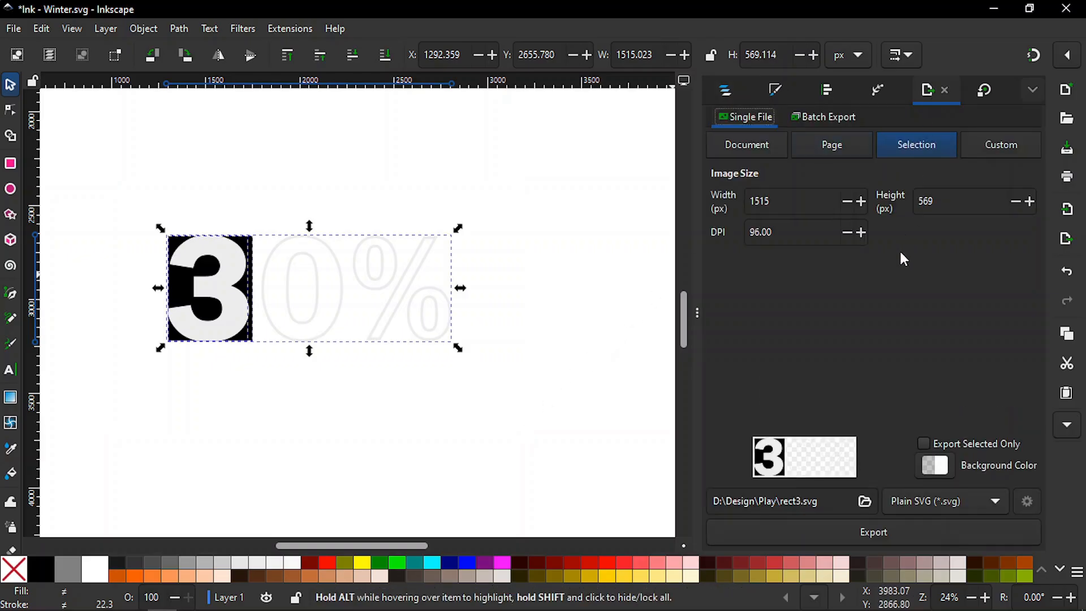
{"action": "left_click", "coordinate": [865, 502]}
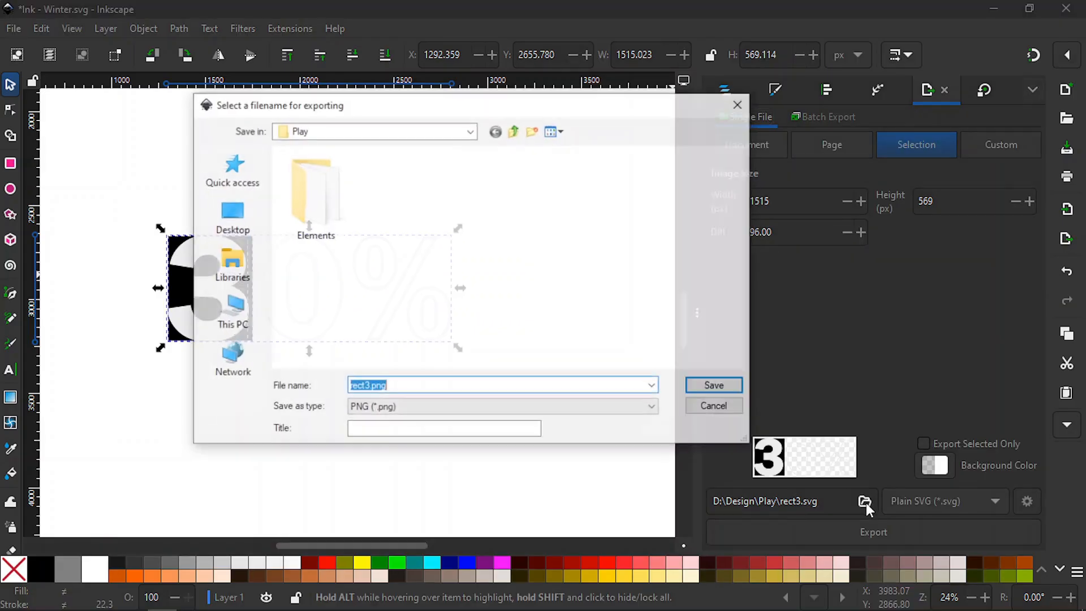
{"action": "left_click", "coordinate": [473, 131]}
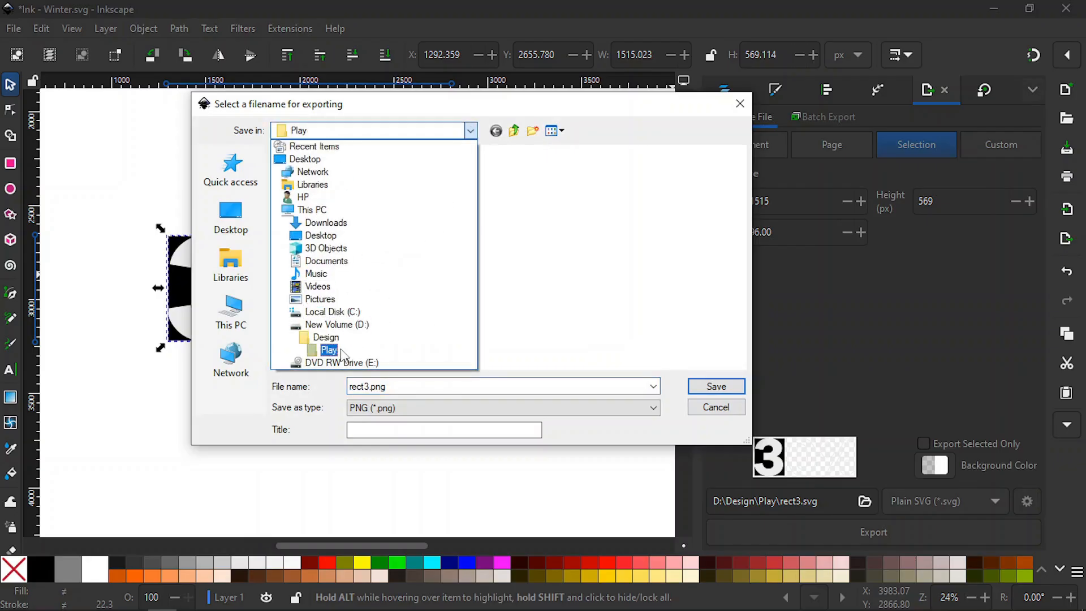
{"action": "left_click", "coordinate": [327, 338]}
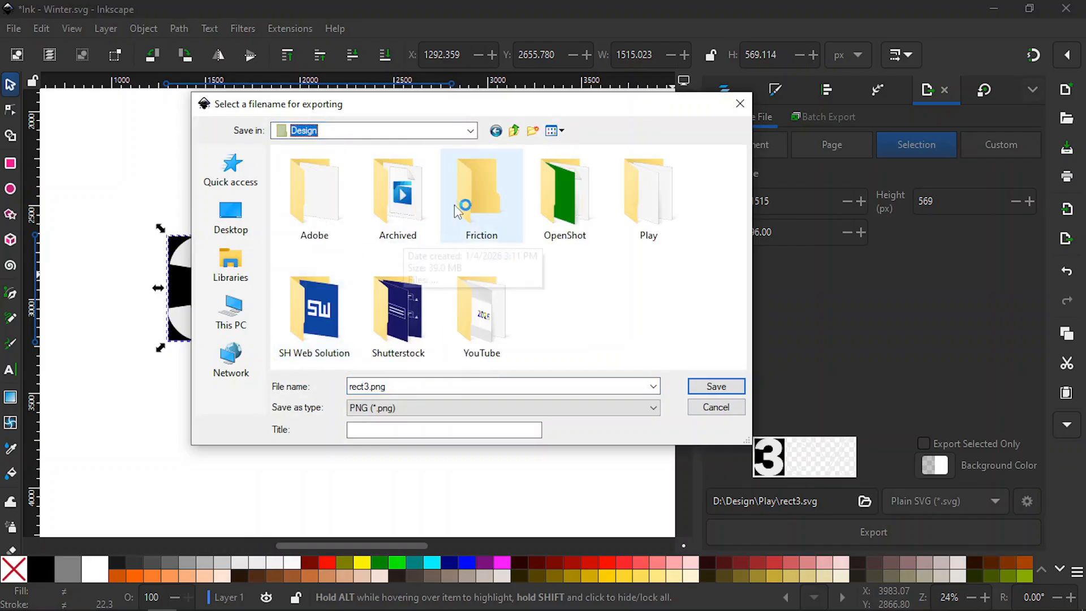
{"action": "double_click", "coordinate": [468, 198]}
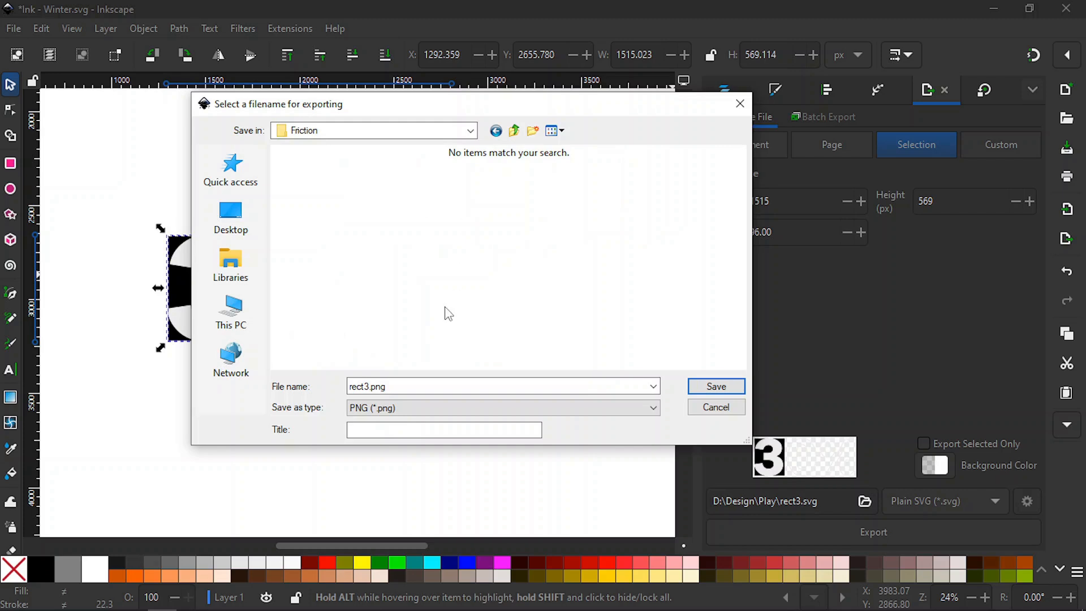
Set the export format to Plain SVG and name the file 30%.
{"action": "left_click", "coordinate": [418, 409]}
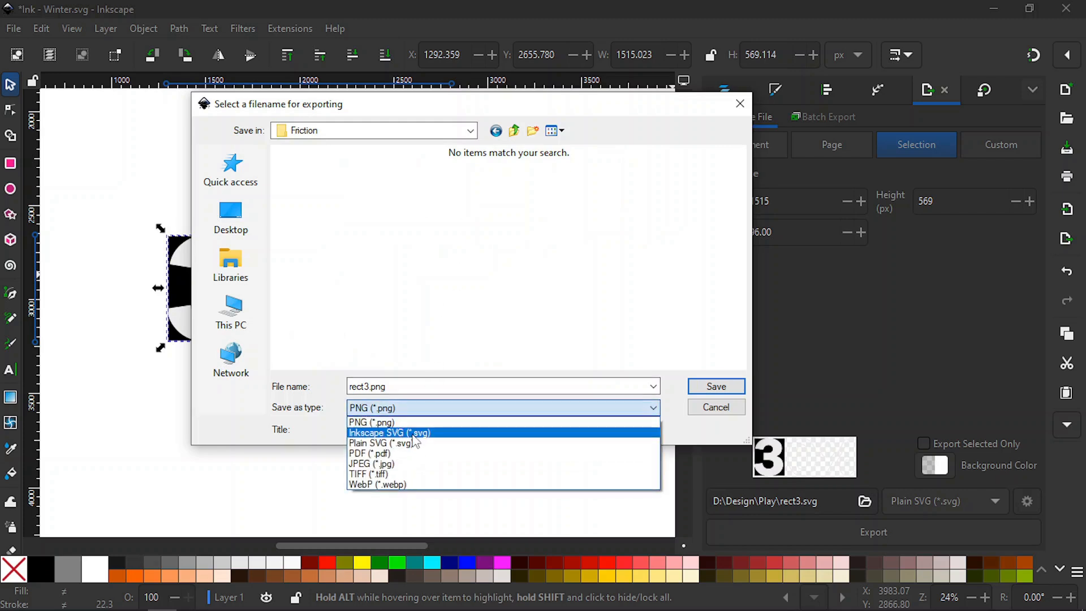
{"action": "left_click", "coordinate": [413, 443]}
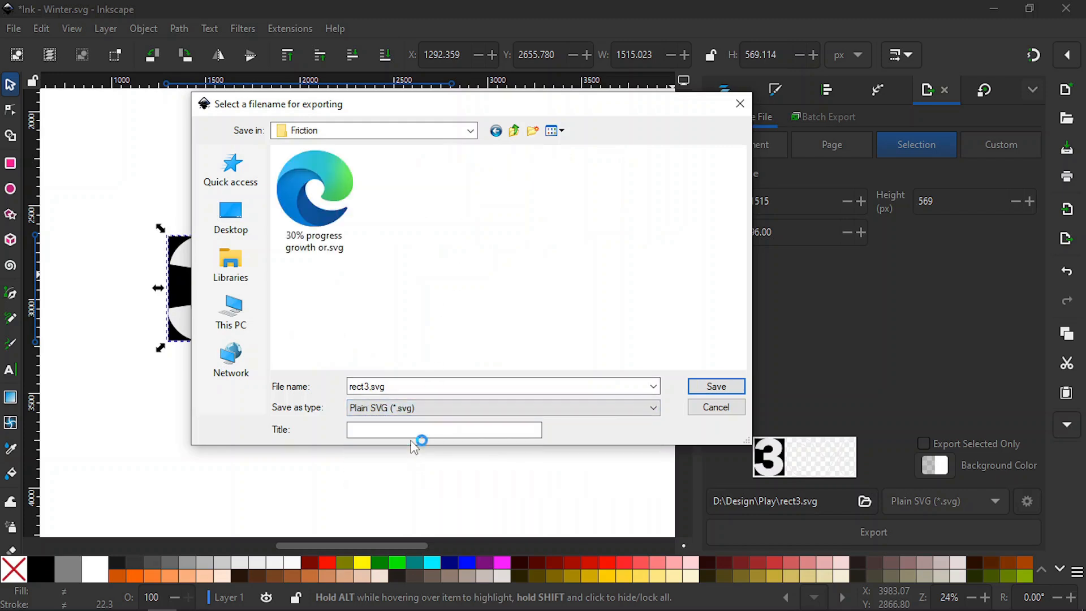
{"action": "left_click", "coordinate": [427, 387]}
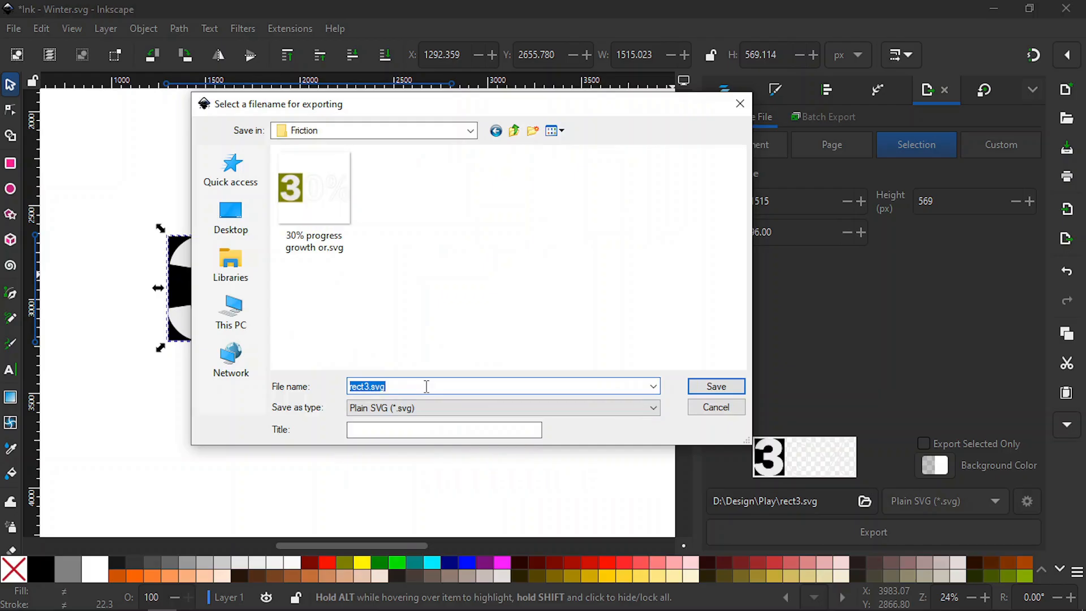
{"action": "type", "text": "30"}
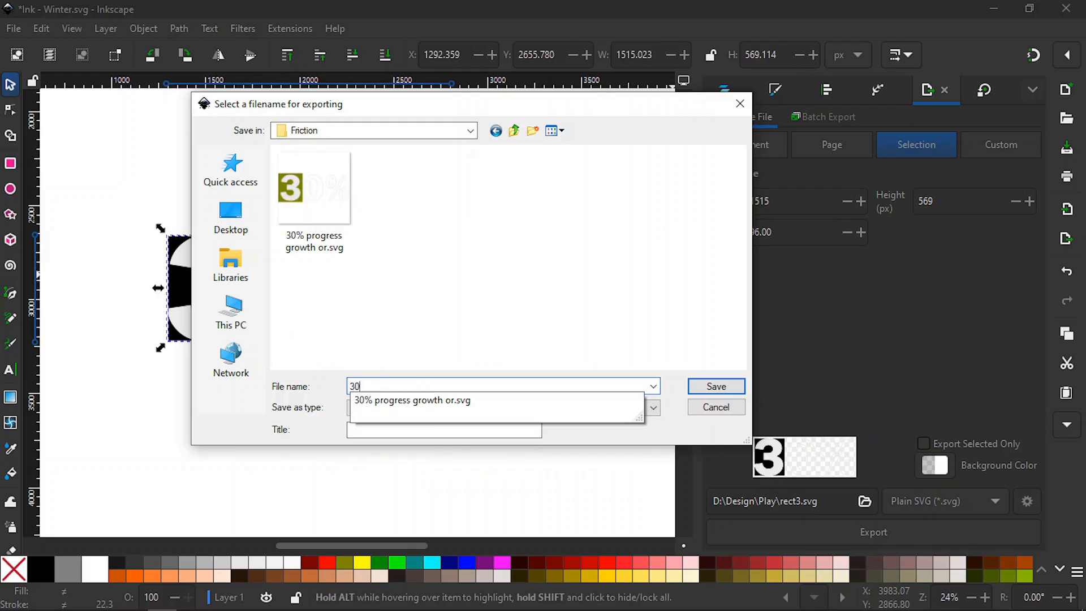
{"action": "type", "text": "%"}
{"action": "key", "text": "Return"}
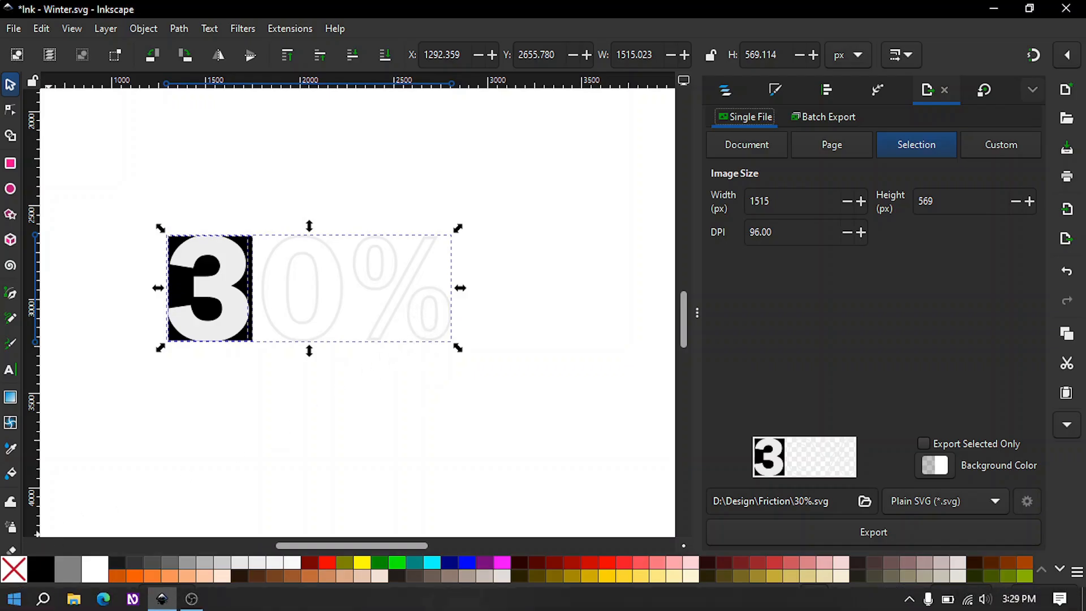
Switch to Friction and start a new scene.
{"action": "left_click", "coordinate": [14, 599]}
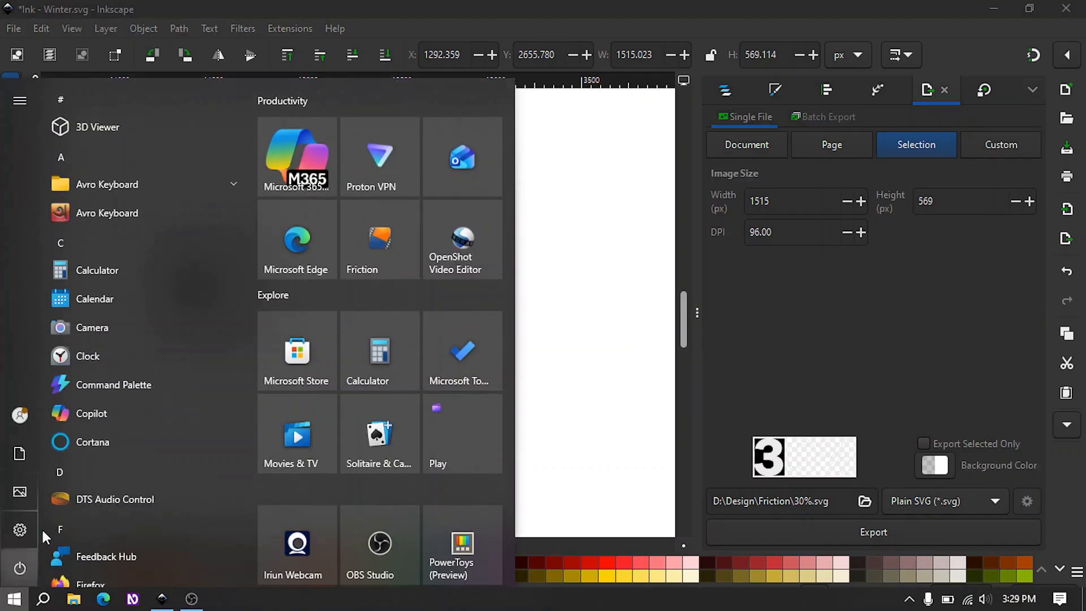
{"action": "left_click", "coordinate": [372, 240]}
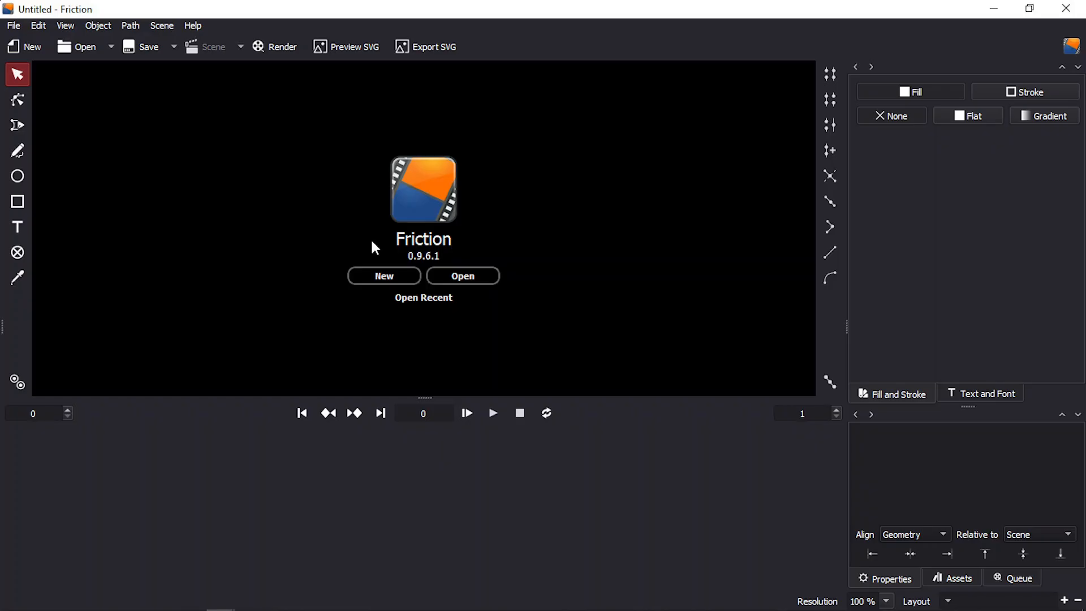
{"action": "left_click", "coordinate": [368, 274]}
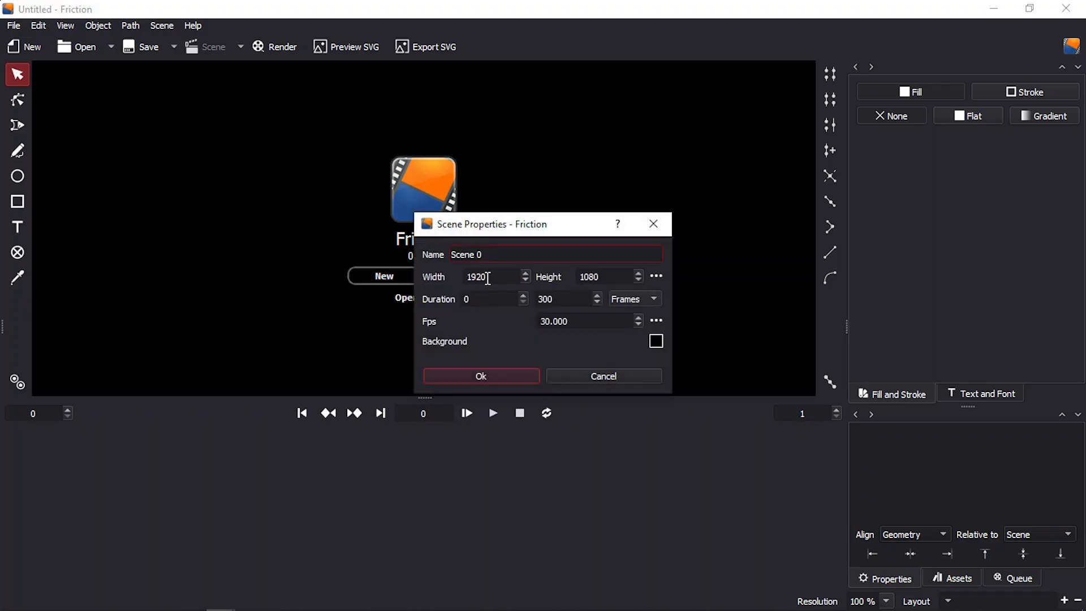
Set the new scene's resolution to 3840 x 2160 and its frame rate to 60 fps.
{"action": "left_click", "coordinate": [658, 276]}
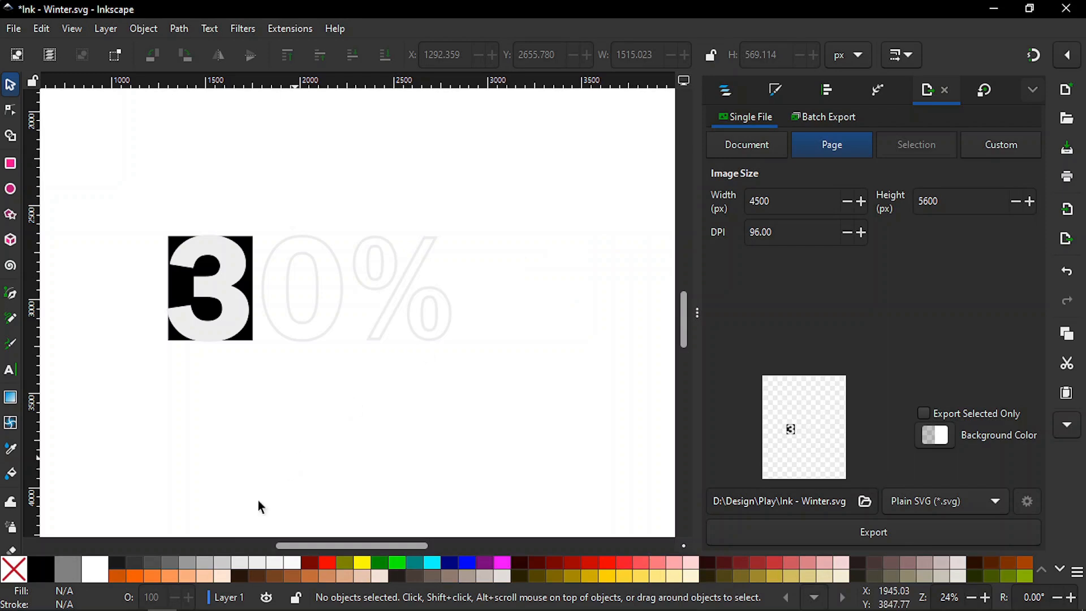
{"action": "mouse_move", "coordinate": [219, 604]}
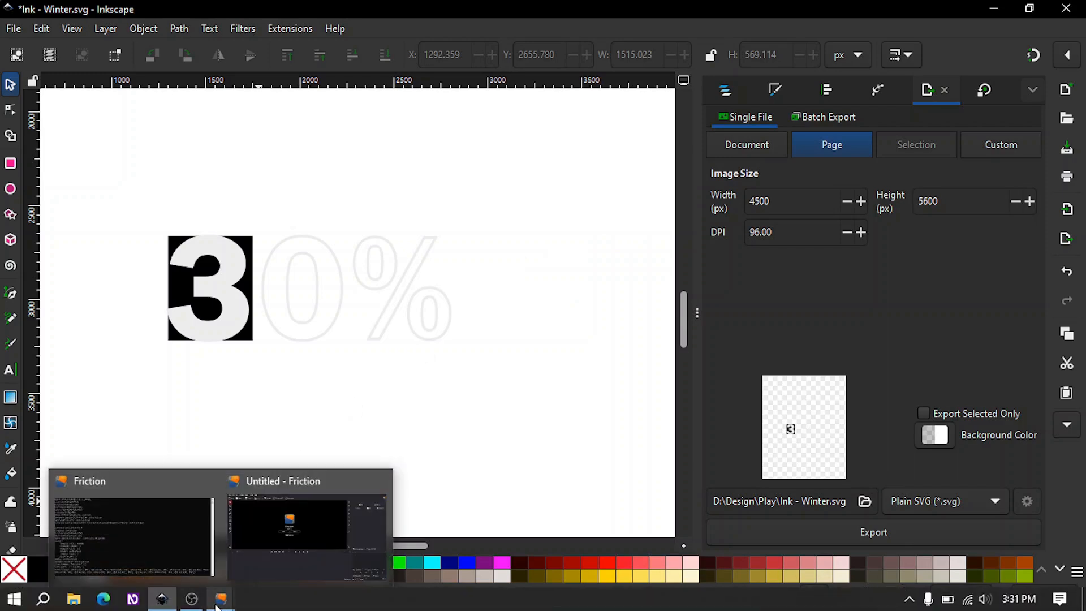
{"action": "left_click", "coordinate": [286, 538]}
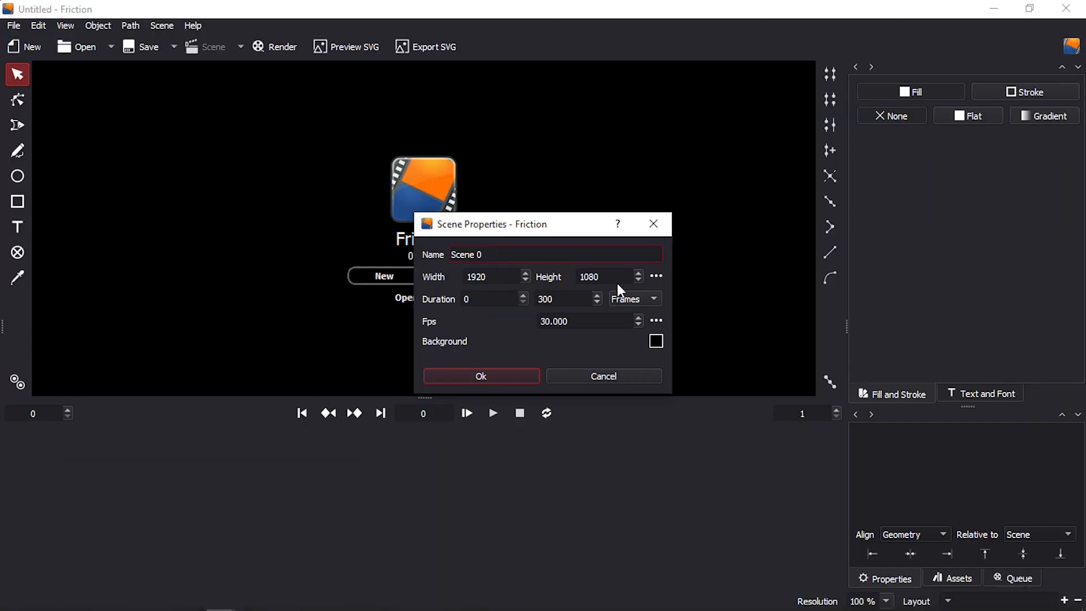
{"action": "left_click", "coordinate": [657, 276]}
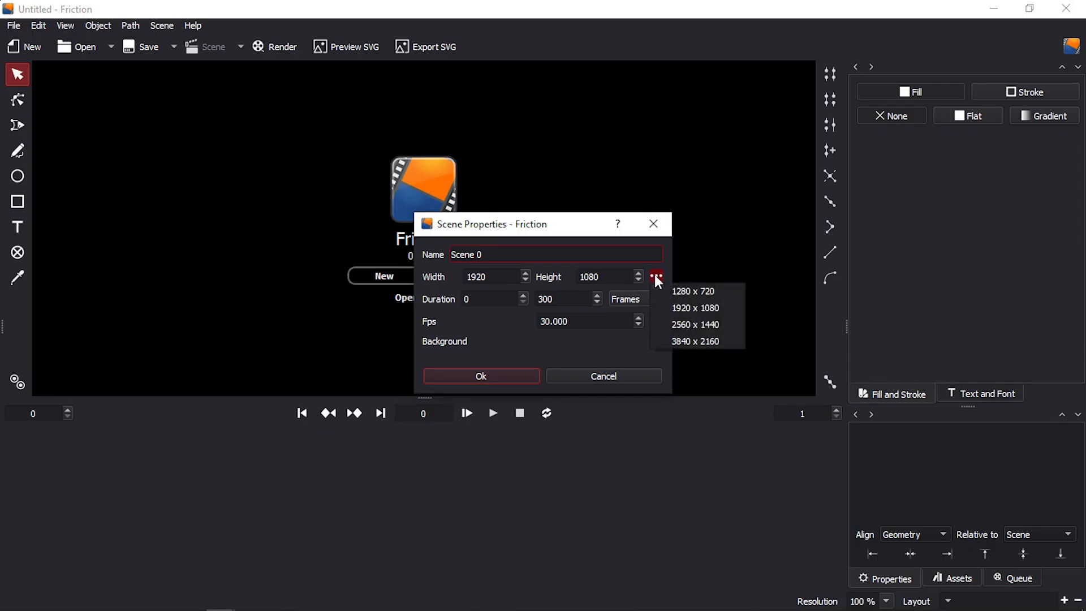
{"action": "left_click", "coordinate": [694, 341]}
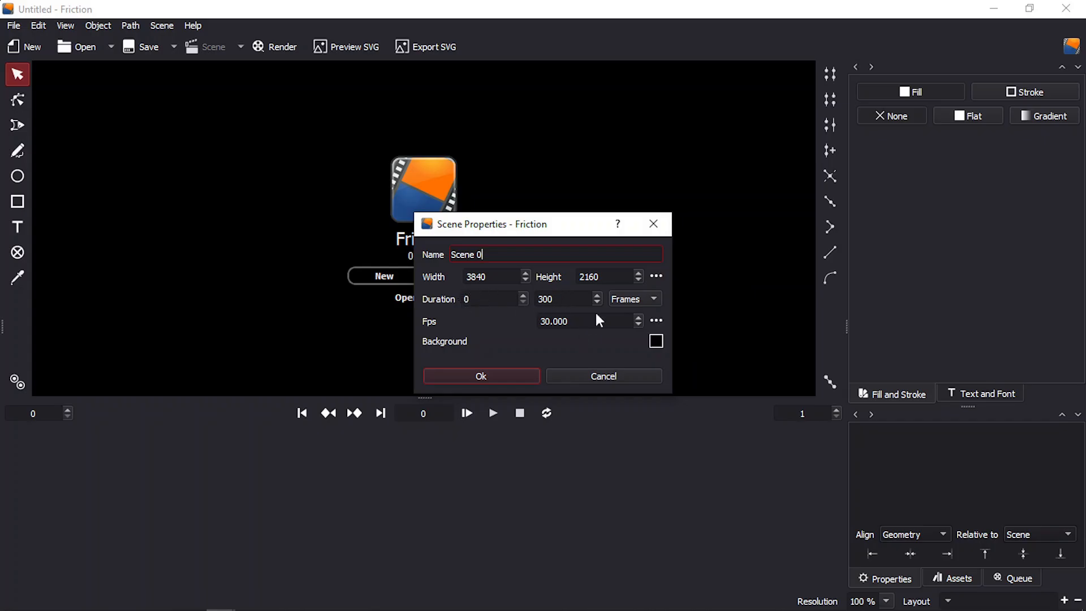
{"action": "left_click", "coordinate": [657, 321]}
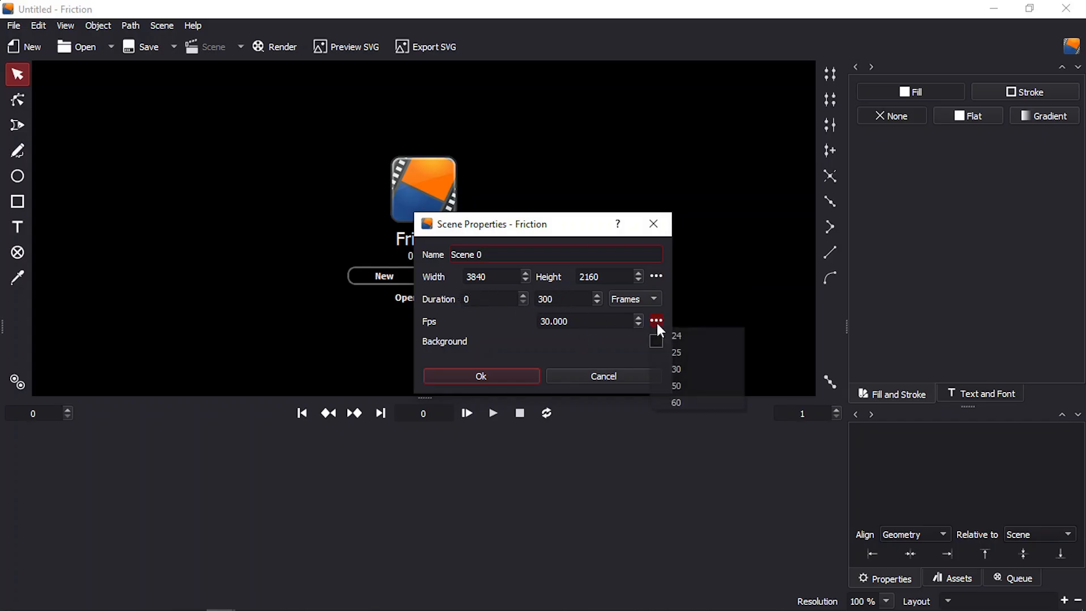
{"action": "left_click", "coordinate": [678, 402]}
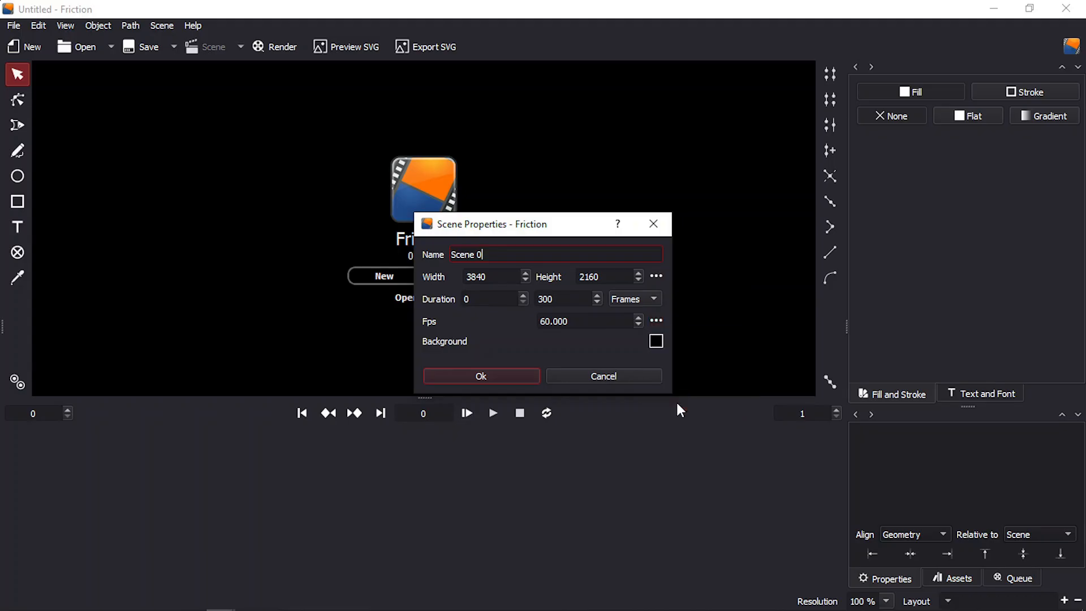
Set the scene background's alpha to 0 for full transparency and create the scene.
{"action": "left_click", "coordinate": [660, 342]}
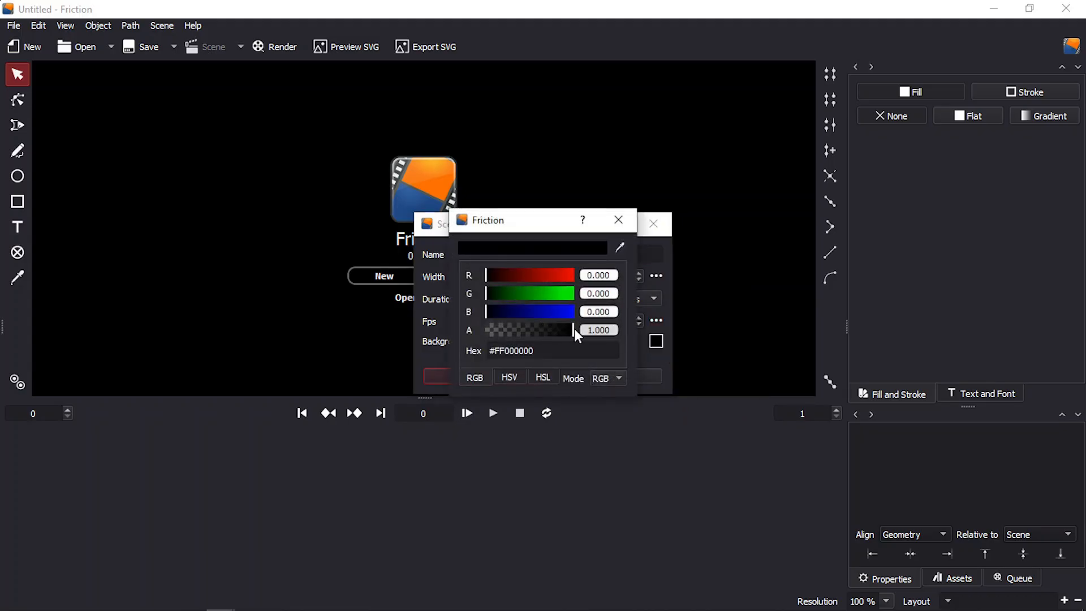
{"action": "left_click_drag", "start_coordinate": [574, 328], "coordinate": [444, 321]}
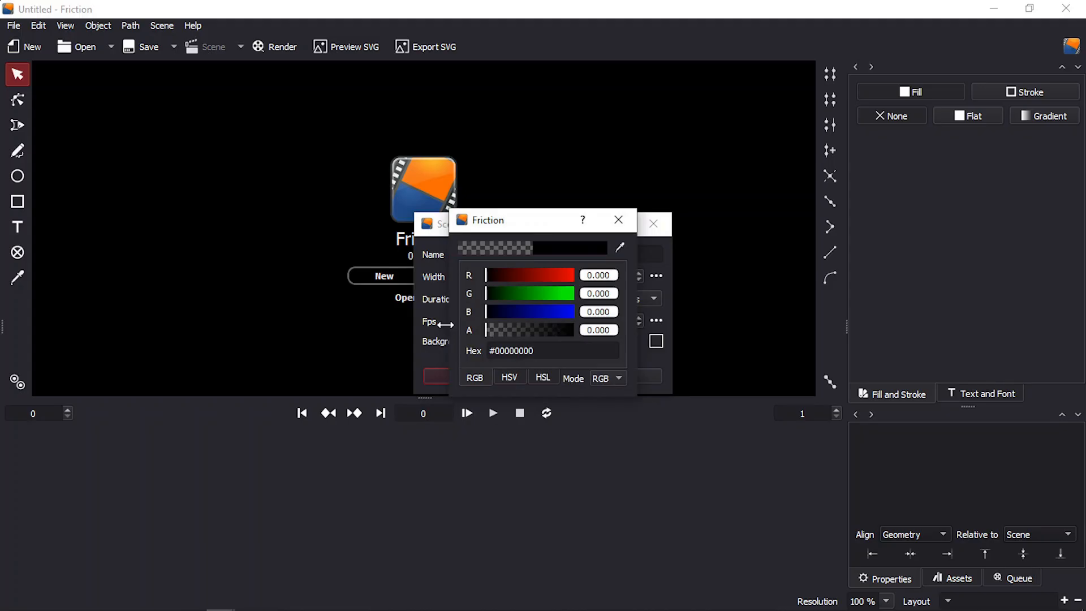
{"action": "left_click", "coordinate": [621, 224]}
{"action": "left_click", "coordinate": [509, 375]}
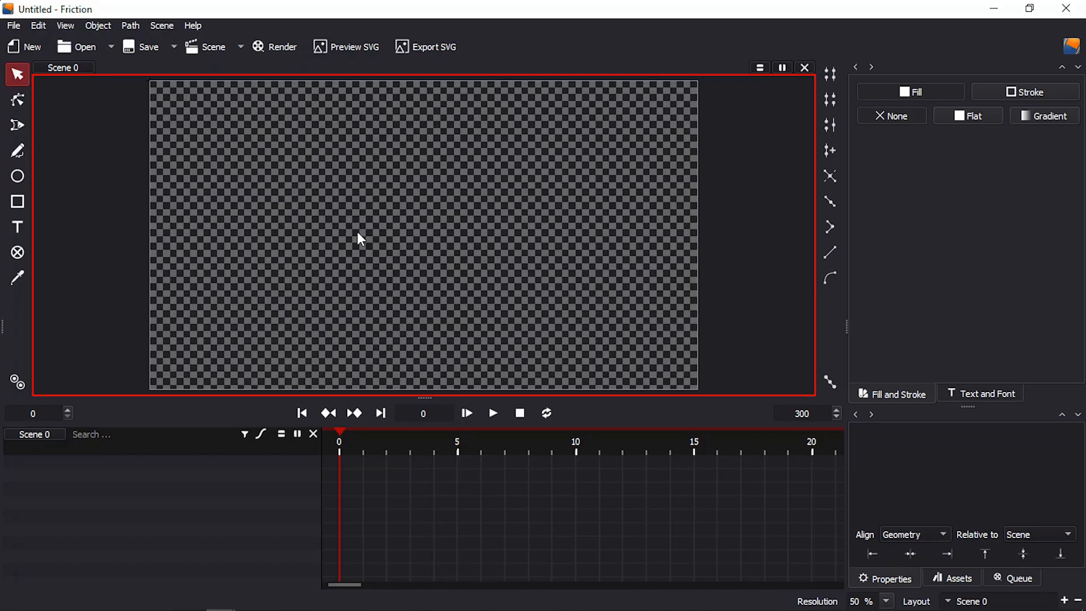
Import 30%.svg from the Friction folder inside Design on drive D into the scene.
{"action": "key", "text": "ctrl+i"}
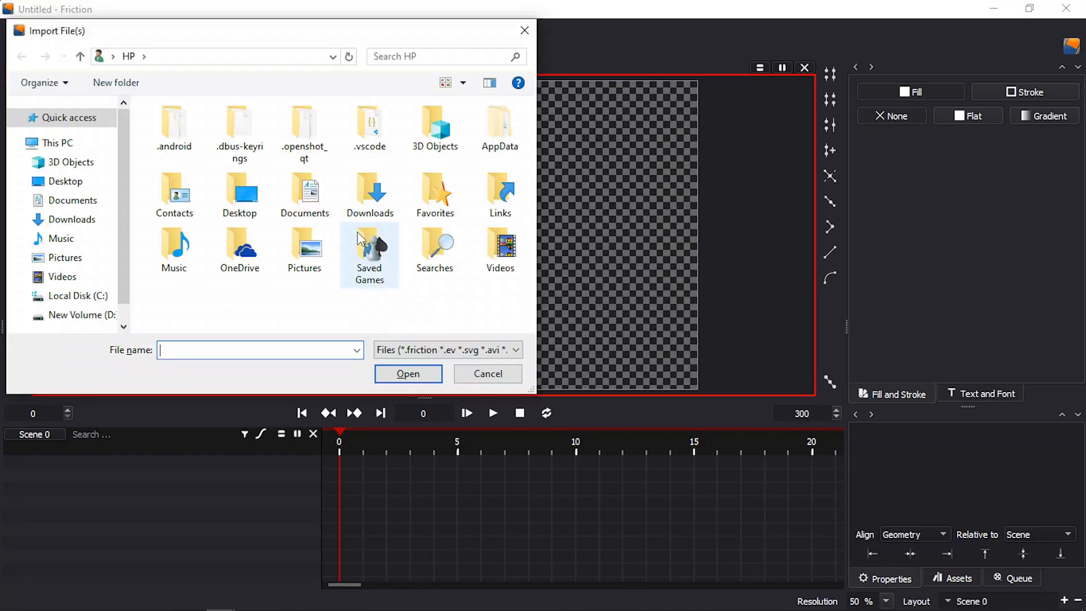
{"action": "left_click", "coordinate": [83, 317]}
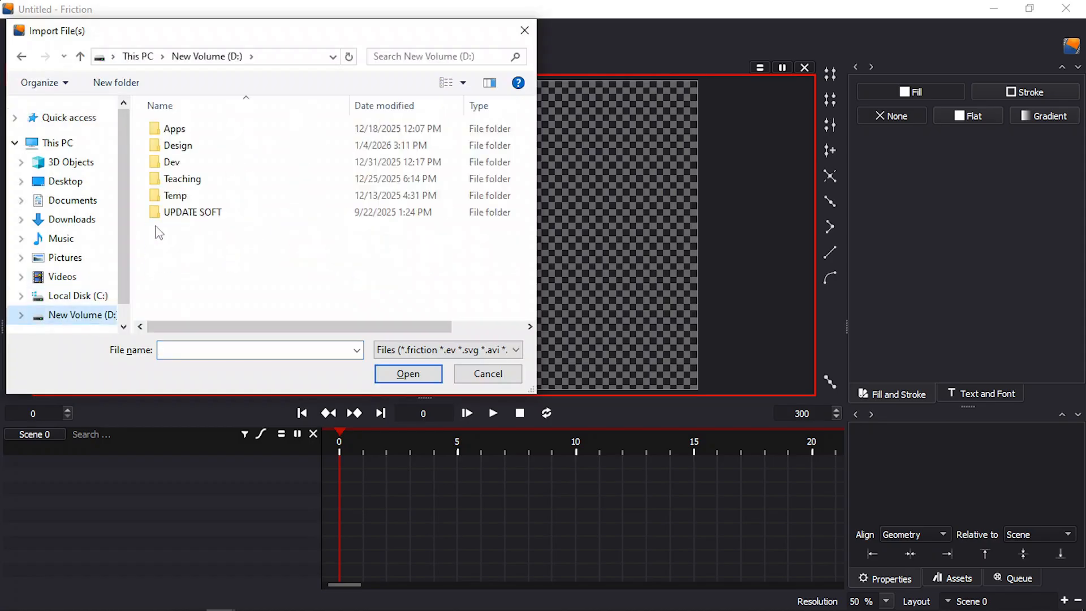
{"action": "double_click", "coordinate": [199, 150]}
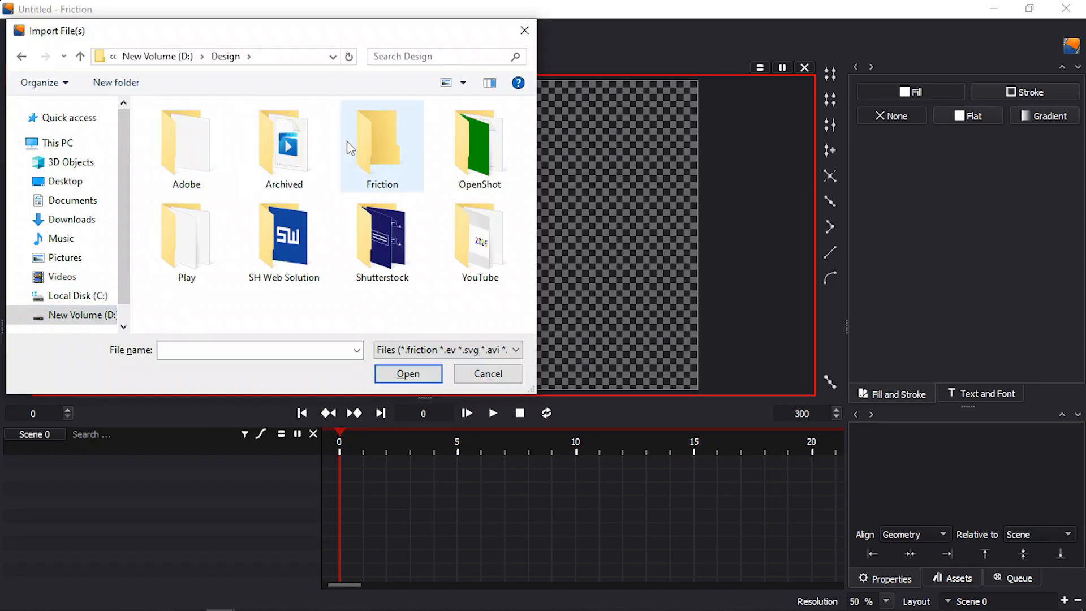
{"action": "left_click", "coordinate": [350, 145]}
{"action": "double_click", "coordinate": [353, 147]}
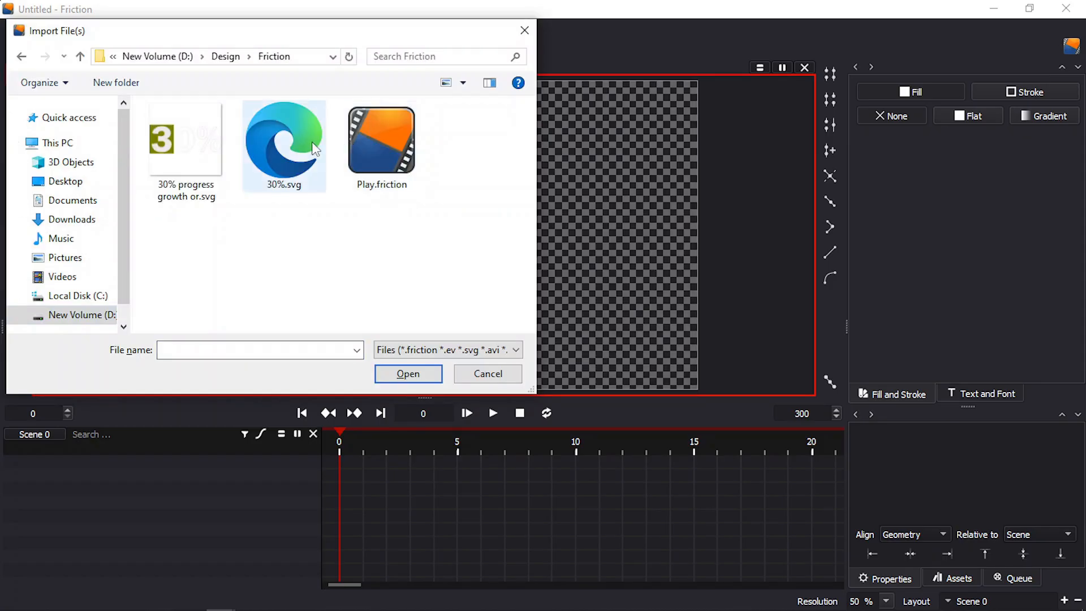
{"action": "left_click", "coordinate": [293, 148]}
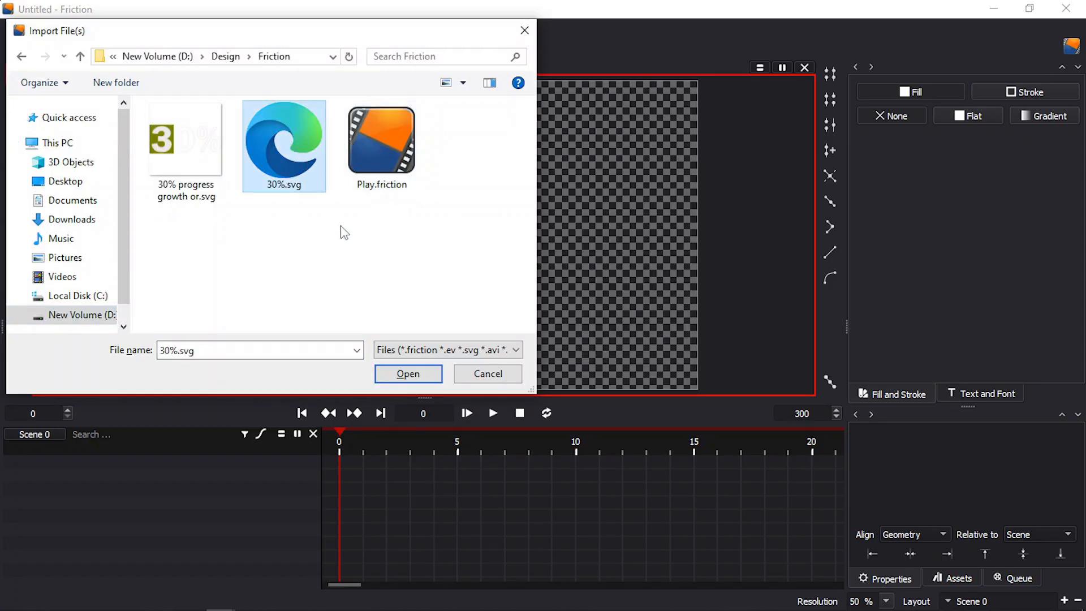
{"action": "left_click", "coordinate": [405, 368]}
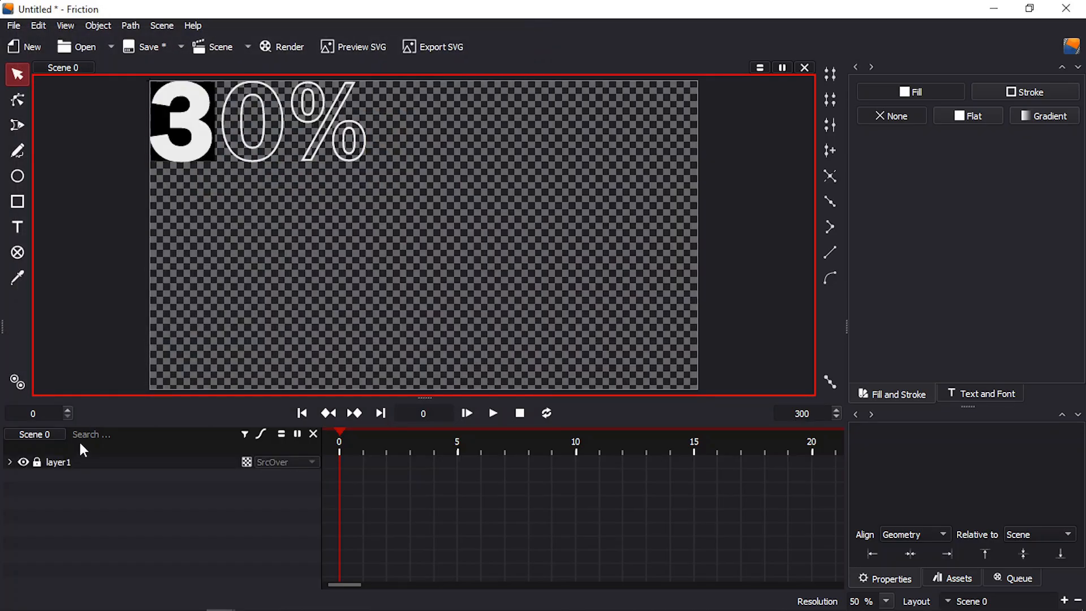
Centre the imported layer1 horizontally and vertically relative to the scene.
{"action": "left_click", "coordinate": [61, 463]}
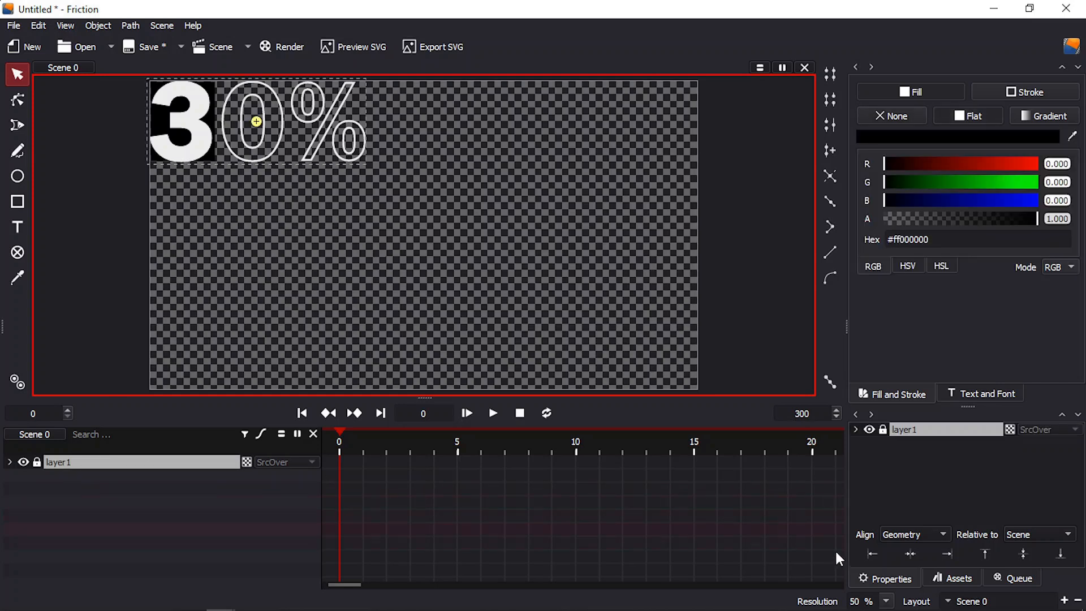
{"action": "left_click", "coordinate": [912, 555]}
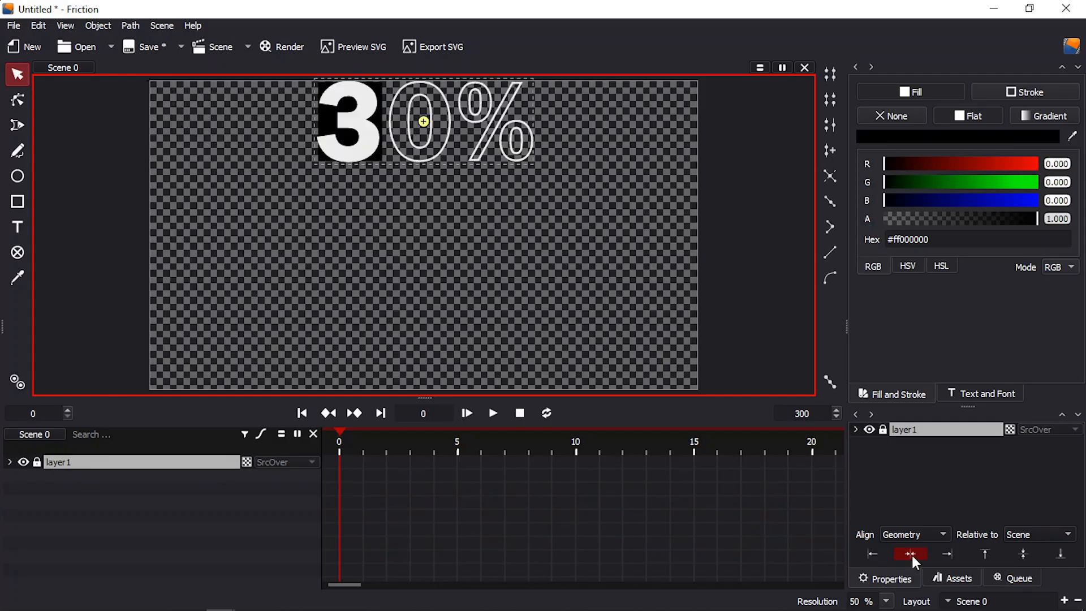
{"action": "left_click", "coordinate": [1023, 554]}
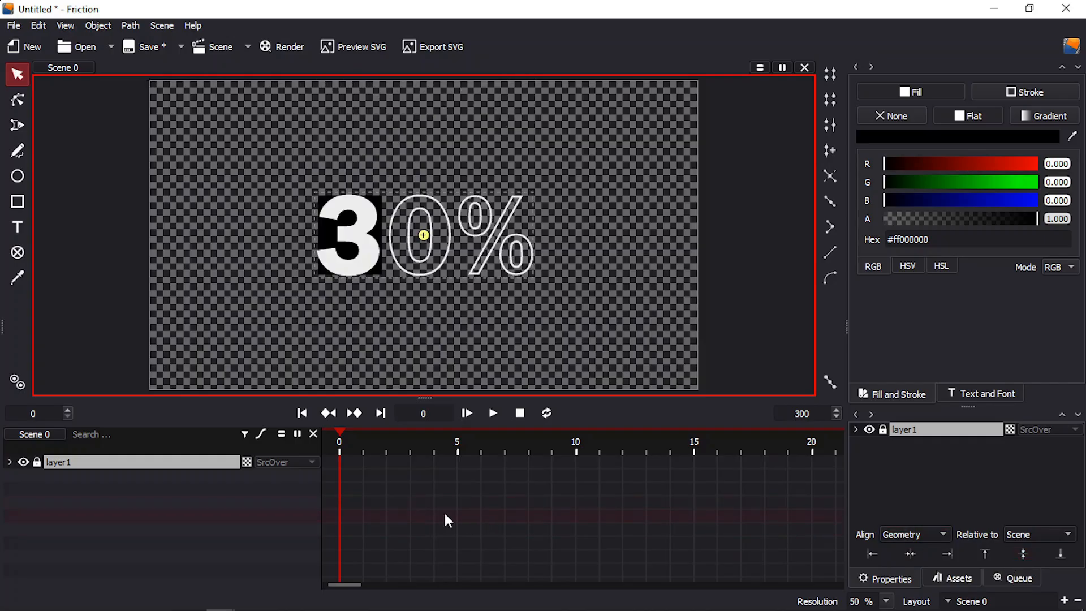
Expand layer1 and reveal the transform properties of the black rectangle, rect3.
{"action": "left_click", "coordinate": [10, 463]}
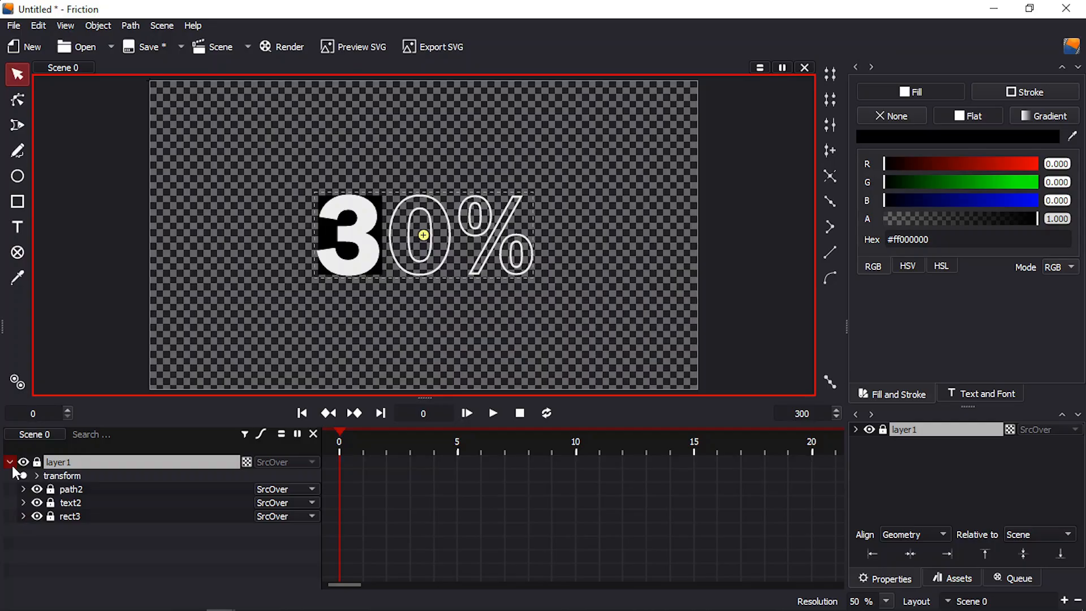
{"action": "left_click", "coordinate": [77, 517]}
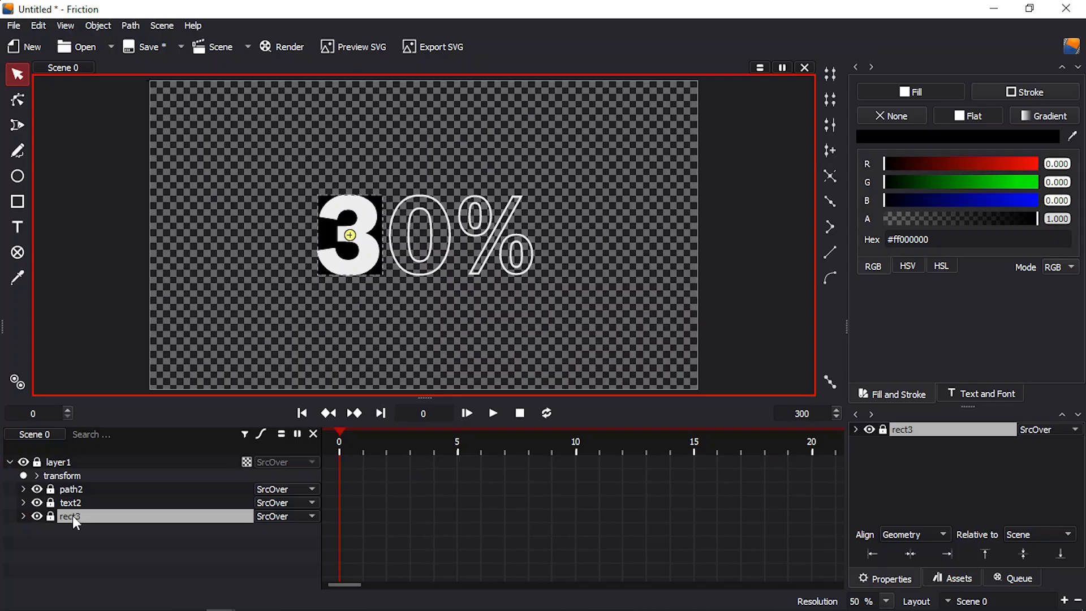
{"action": "left_click", "coordinate": [23, 516]}
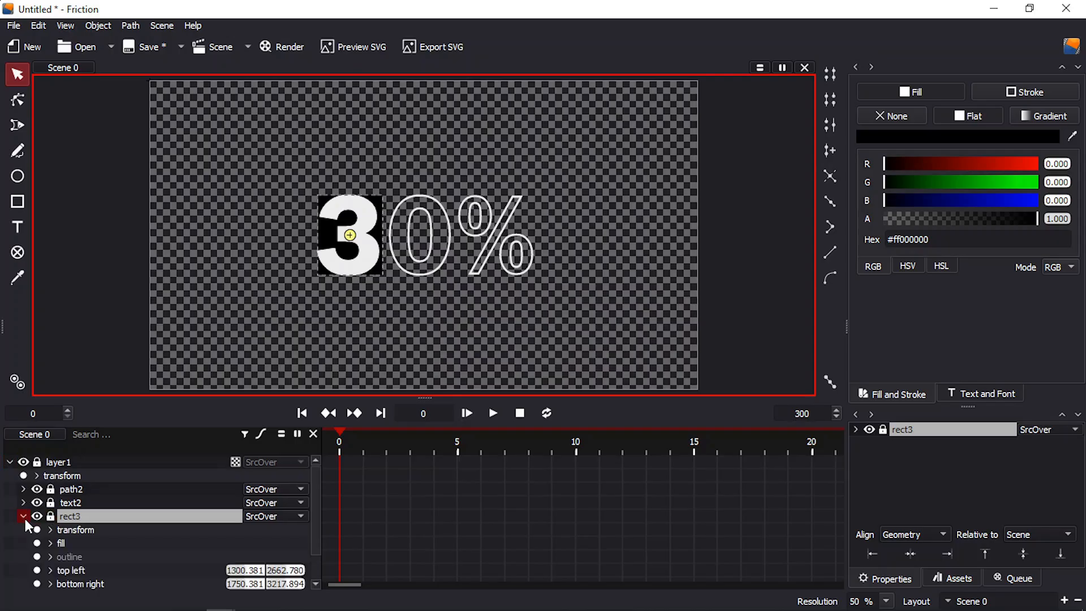
{"action": "left_click", "coordinate": [50, 530]}
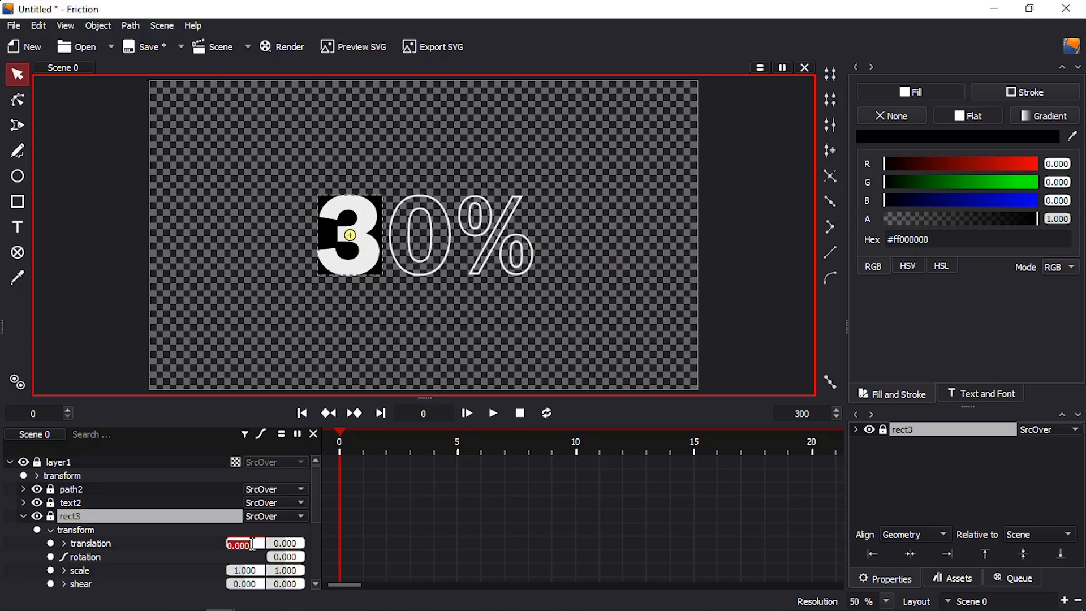
Try shifting the black rectangle horizontally with x translations of -500, -50 and about -129.
{"action": "type", "text": "-500"}
{"action": "key", "text": "Return"}
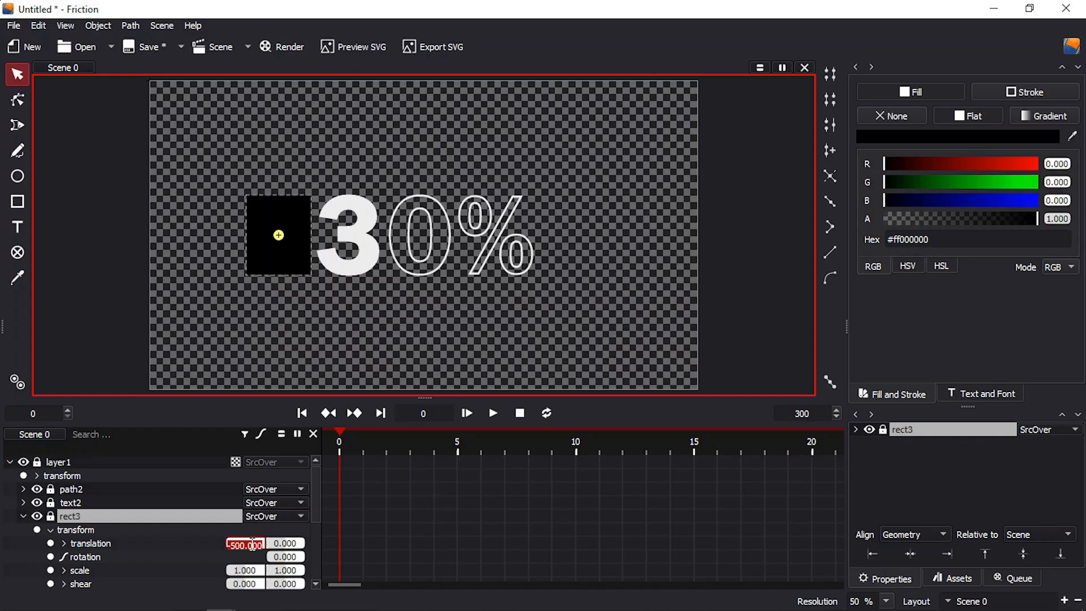
{"action": "type", "text": "-50"}
{"action": "key", "text": "Return"}
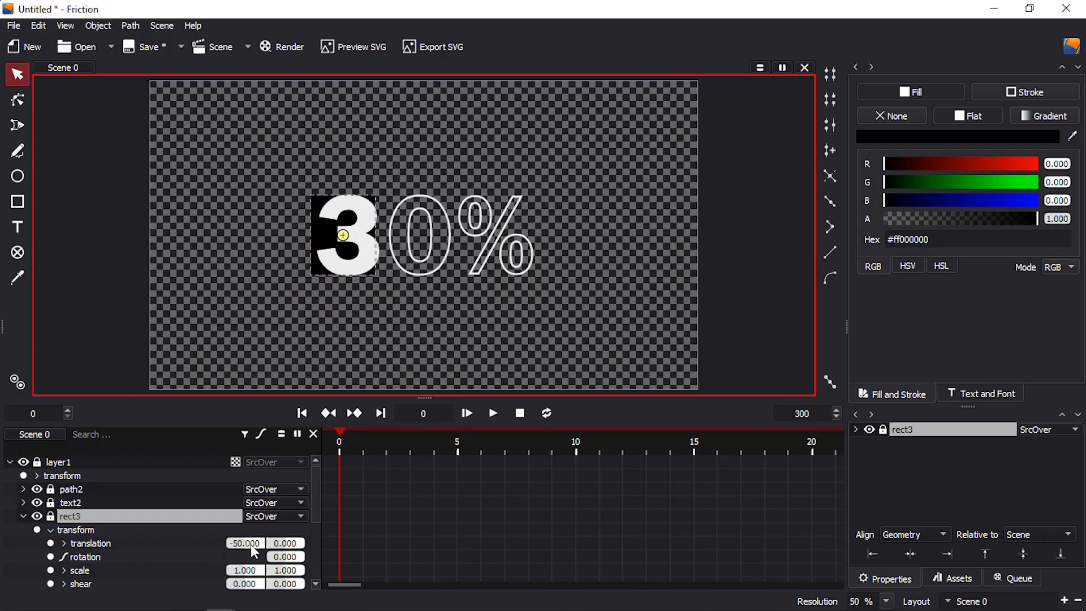
{"action": "left_click_drag", "start_coordinate": [250, 544], "coordinate": [206, 544]}
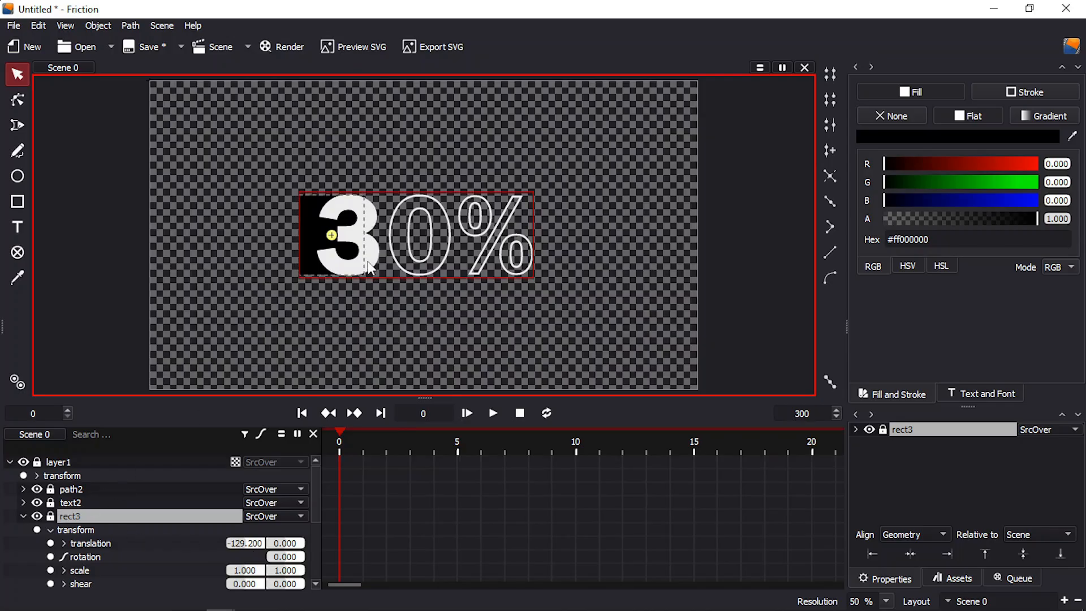
Set the blend mode of text2, the solid 3, to SrcIn so the rectangle masks it.
{"action": "left_click", "coordinate": [69, 501]}
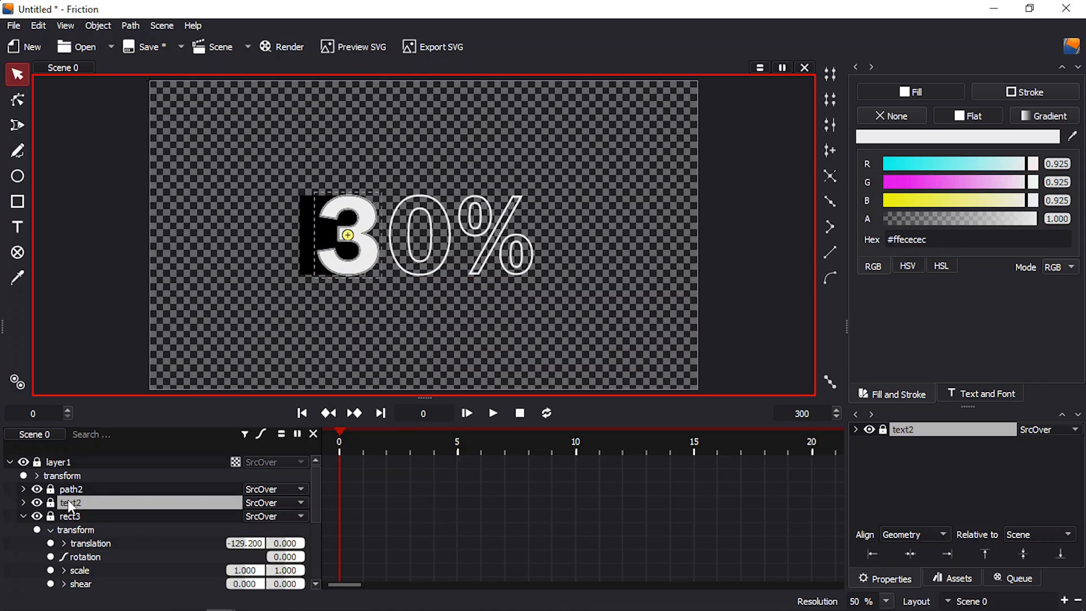
{"action": "left_click", "coordinate": [274, 503]}
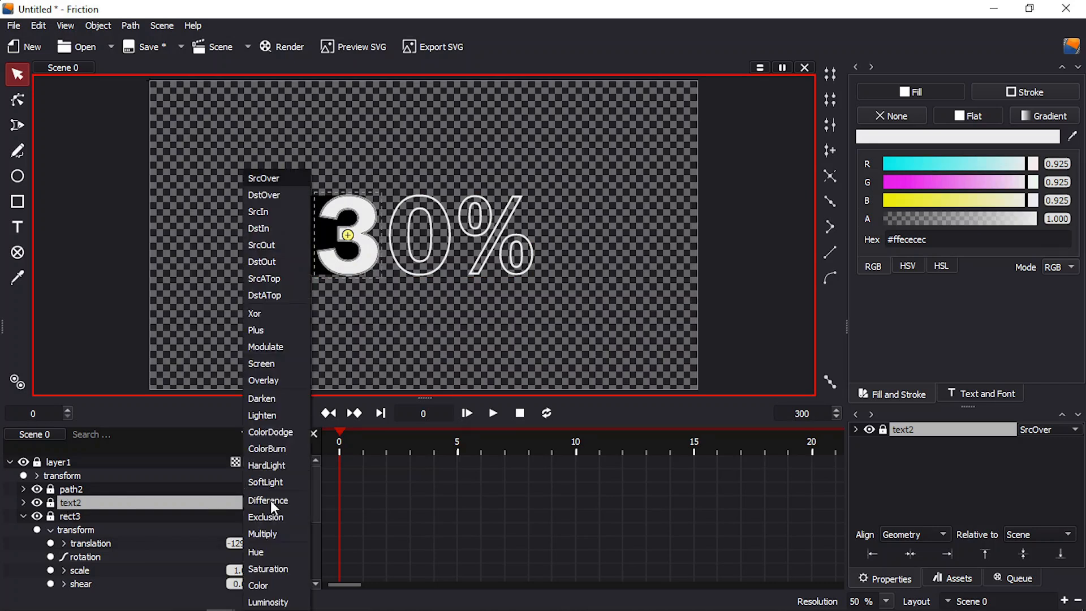
{"action": "left_click", "coordinate": [267, 210]}
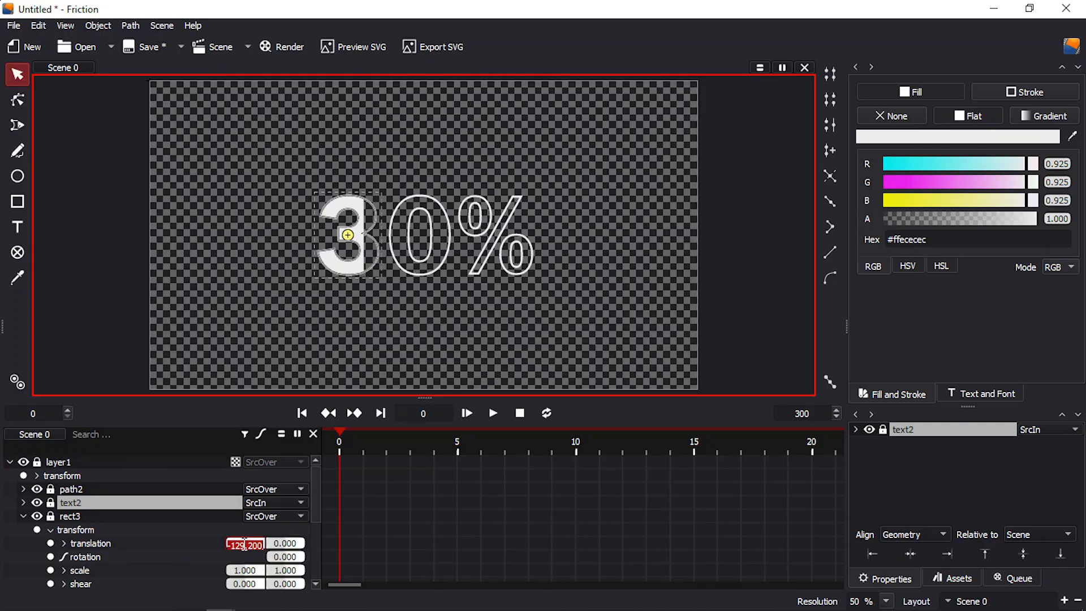
Reset rect3's x translation to 0 and start an expression on it with the easeOutSine easing preset.
{"action": "type", "text": "0"}
{"action": "key", "text": "Return"}
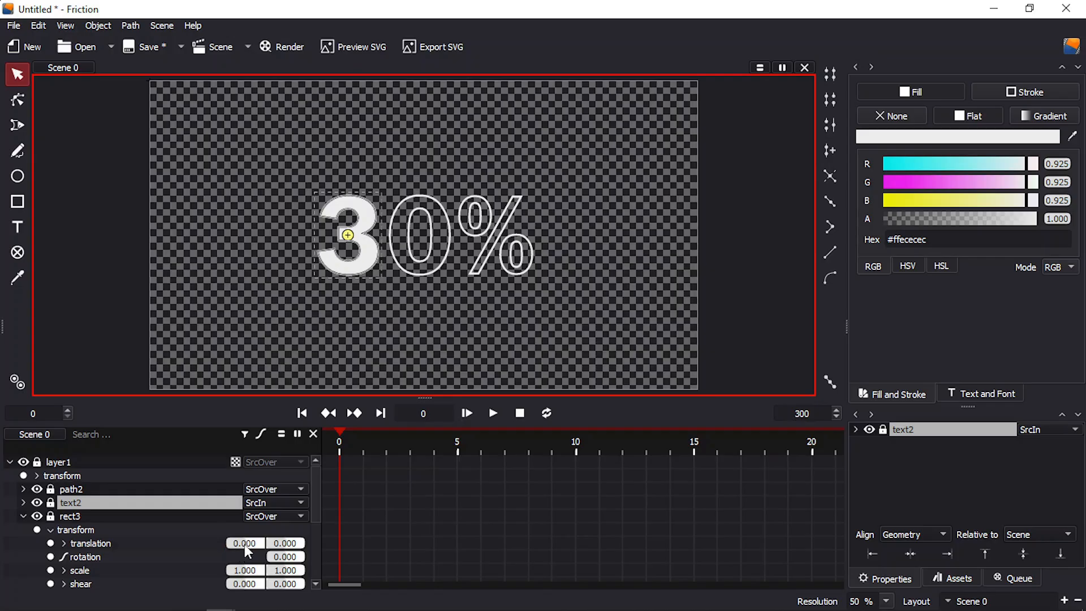
{"action": "right_click", "coordinate": [247, 546]}
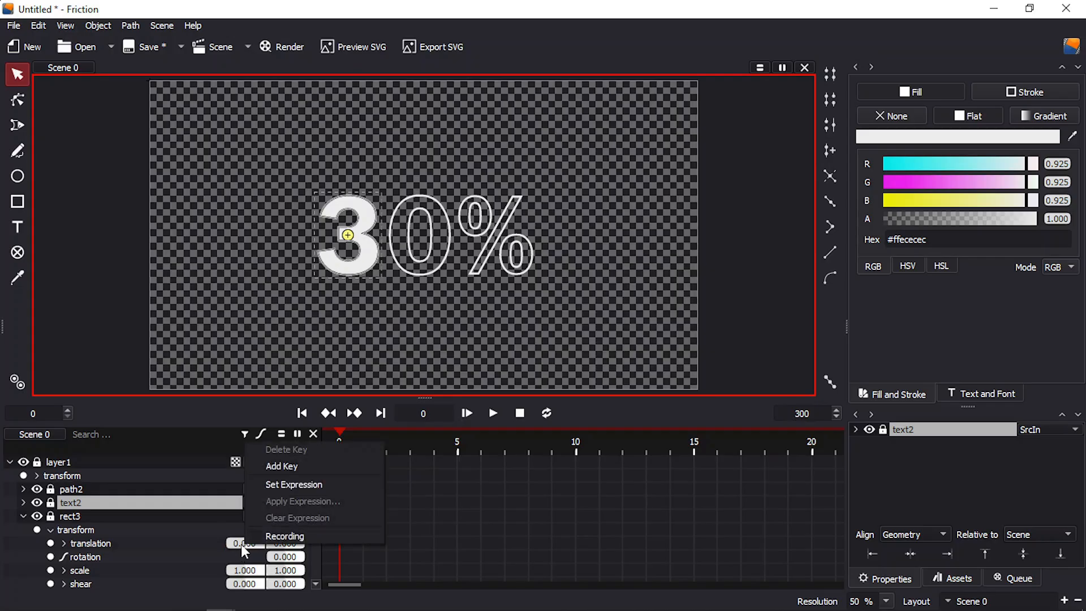
{"action": "left_click", "coordinate": [279, 486]}
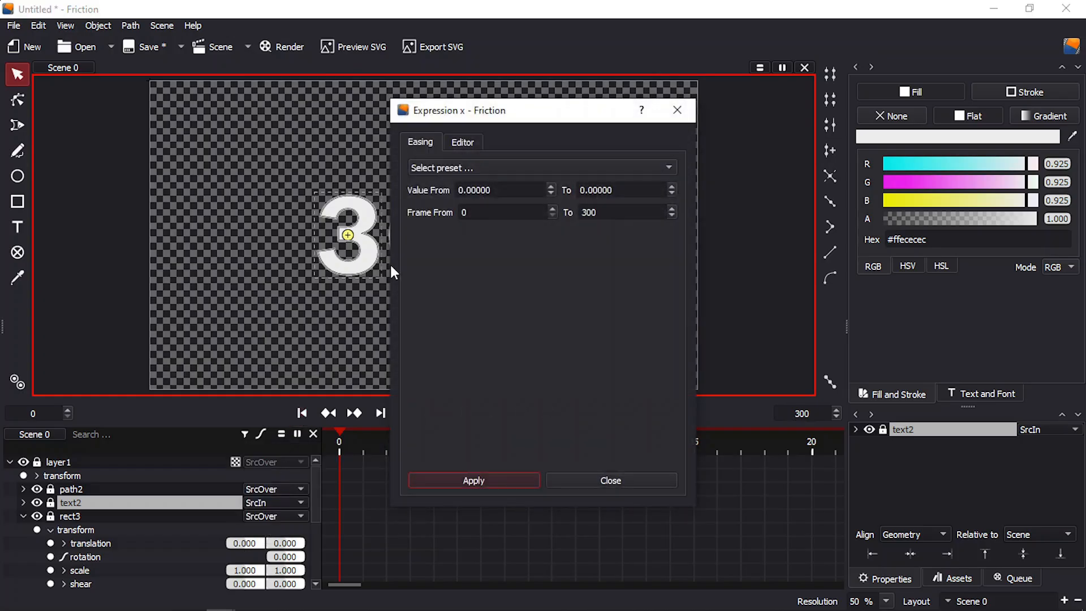
{"action": "left_click", "coordinate": [453, 170]}
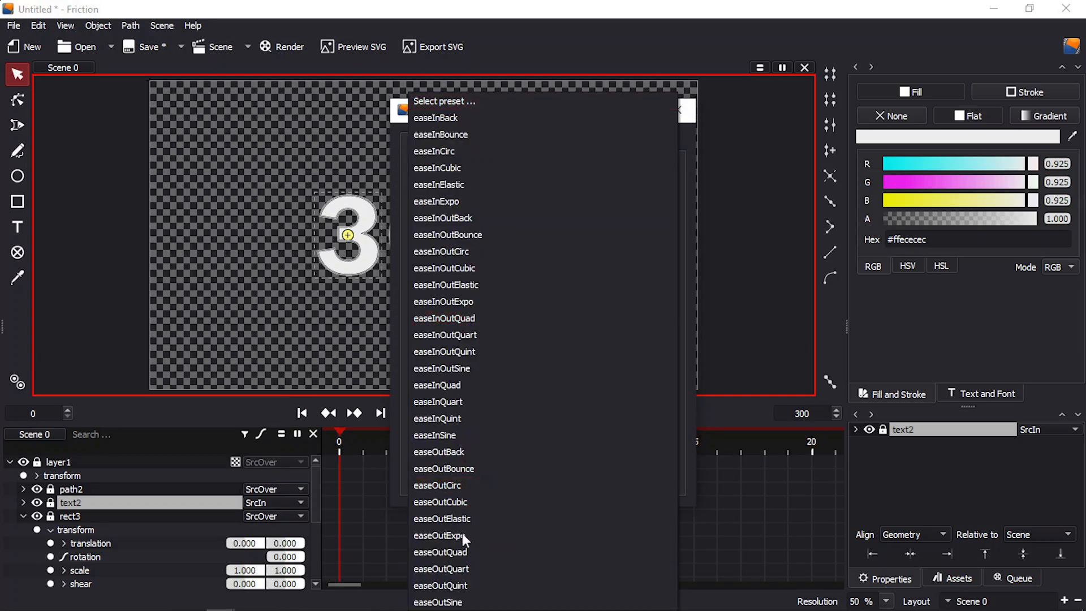
{"action": "left_click", "coordinate": [458, 602]}
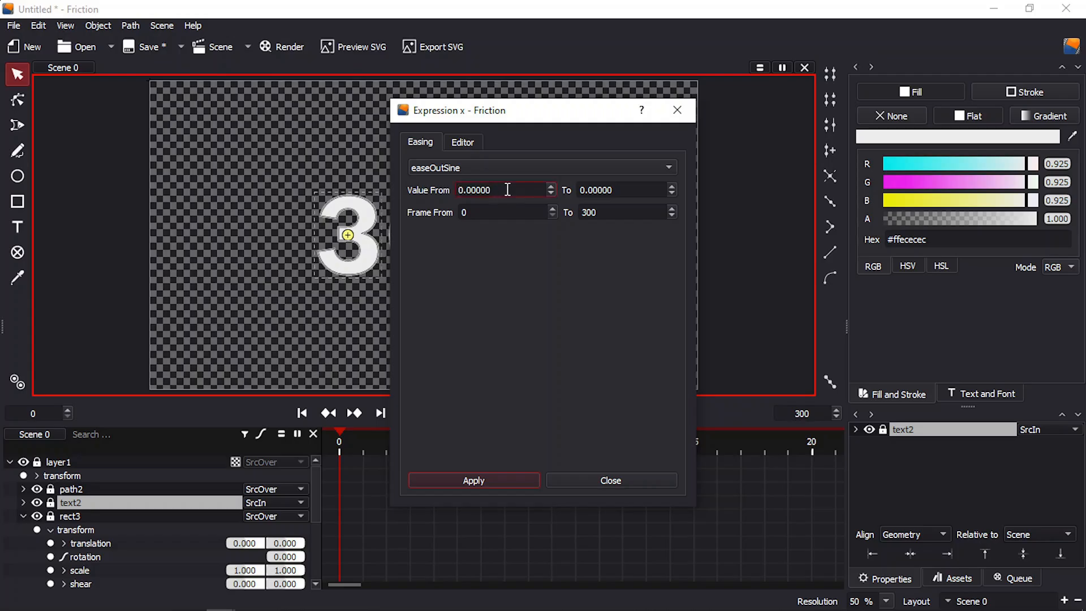
Set the easing to start from value -500 and run from frame 60 to frame 120, and apply it.
{"action": "type", "text": "-50"}
{"action": "left_click", "coordinate": [486, 212]}
{"action": "key", "text": "BackSpace"}
{"action": "type", "text": "60"}
{"action": "left_click", "coordinate": [609, 213]}
{"action": "key", "text": "BackSpace"}
{"action": "key", "text": "BackSpace"}
{"action": "key", "text": "BackSpace"}
{"action": "type", "text": "120"}
{"action": "left_click", "coordinate": [490, 479]}
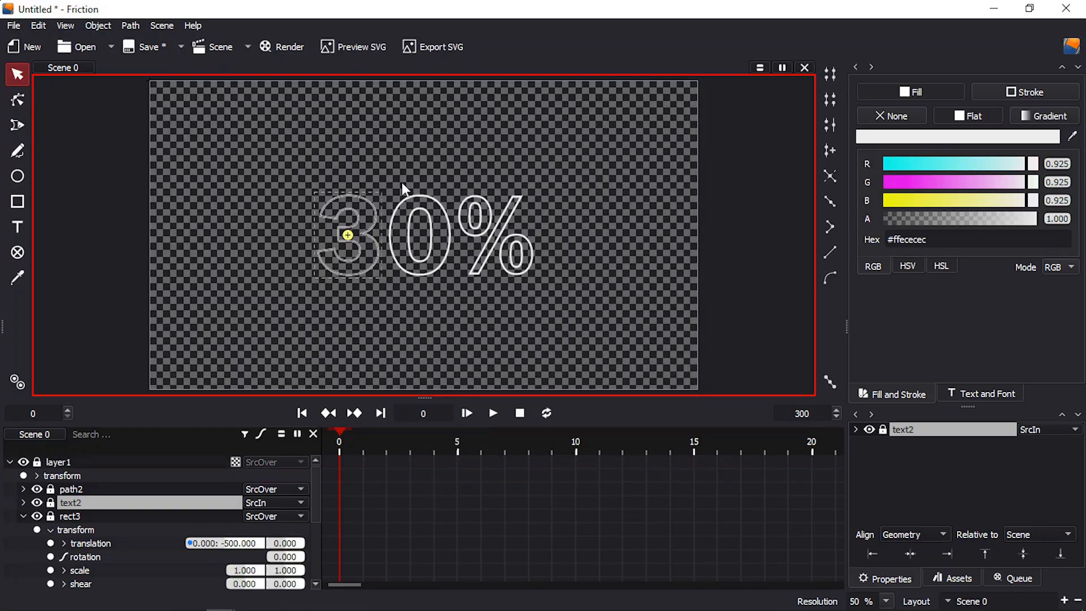
Preview the animation as an SVG in the browser and return to Friction.
{"action": "left_click", "coordinate": [370, 53]}
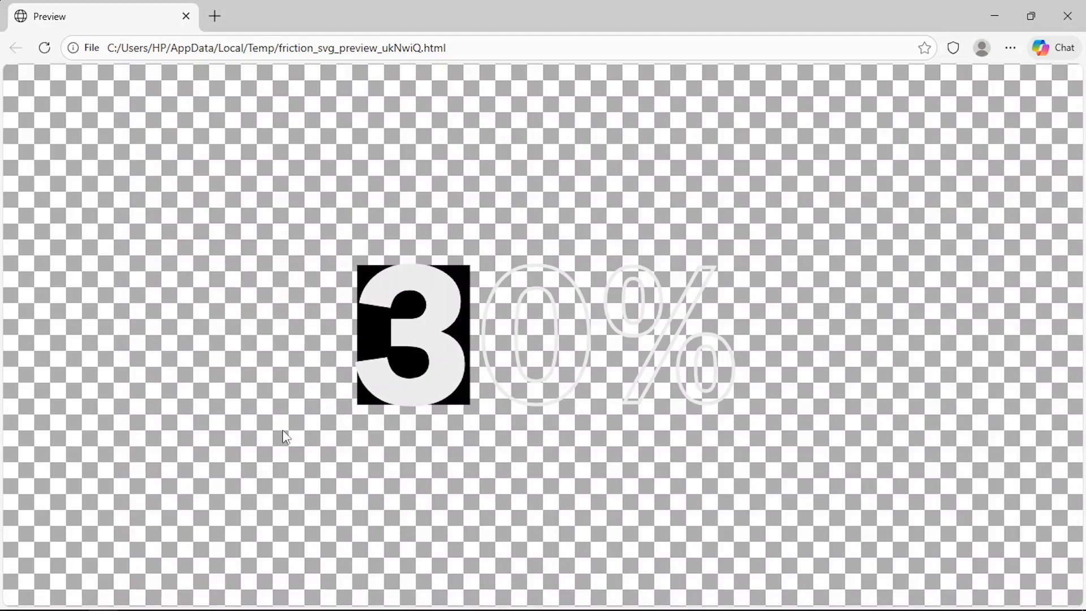
{"action": "mouse_move", "coordinate": [221, 604]}
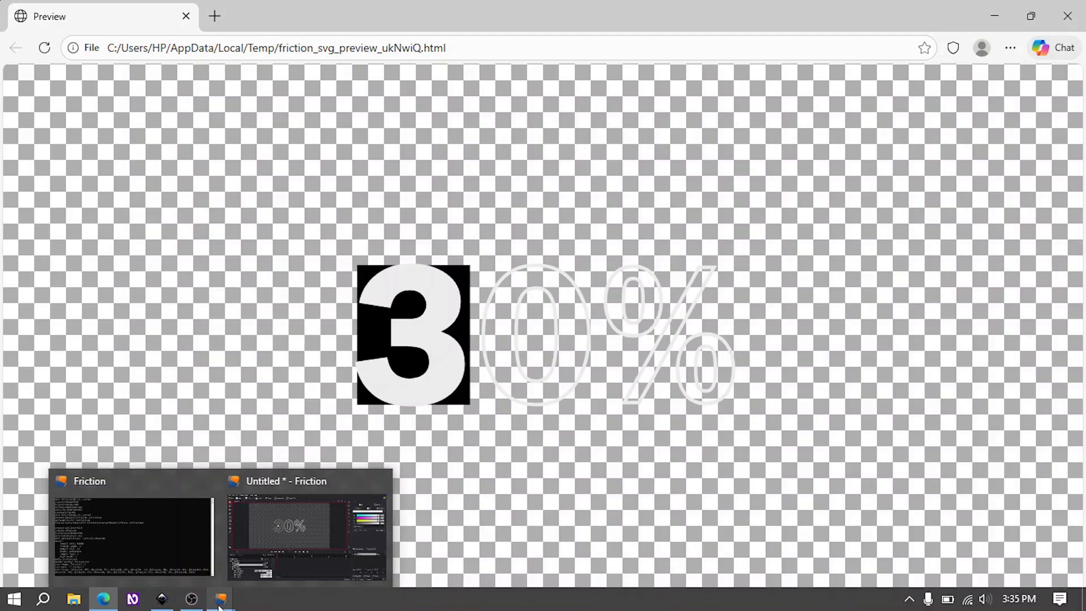
{"action": "left_click", "coordinate": [266, 535]}
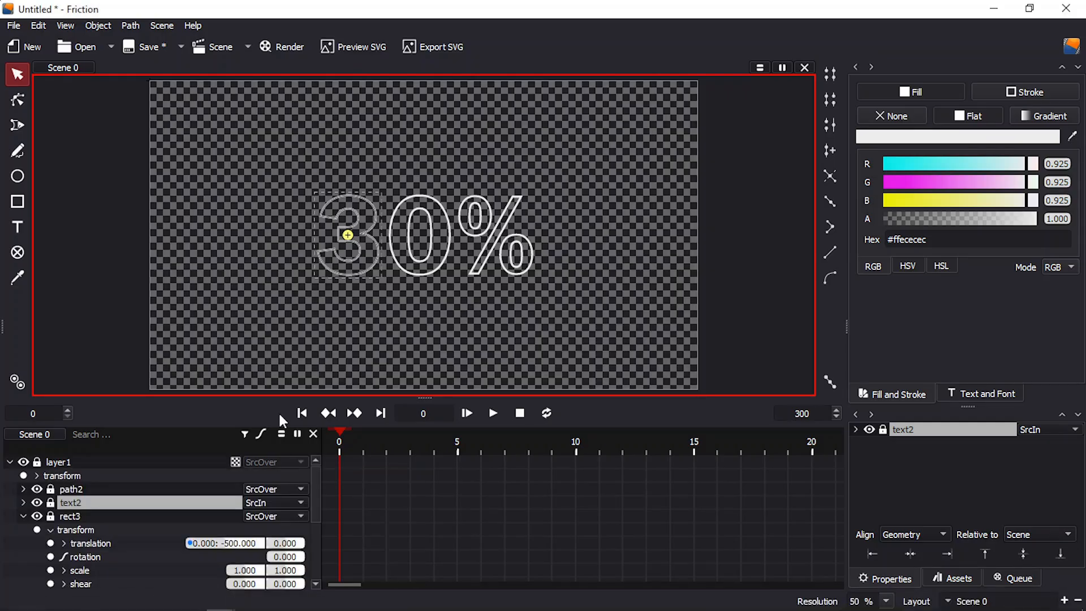
{"action": "left_click", "coordinate": [273, 260]}
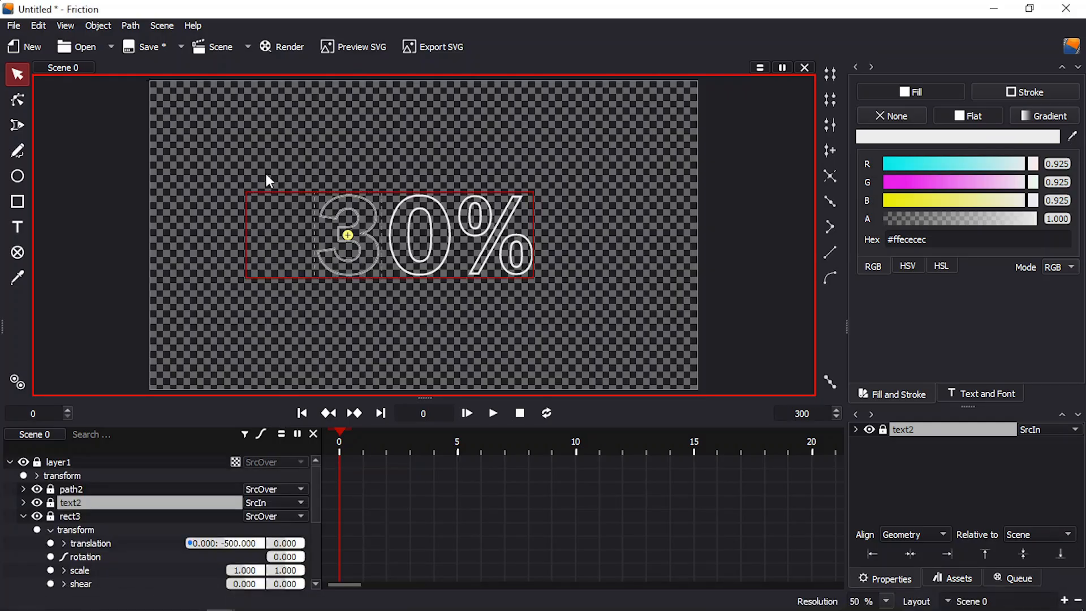
Add Scene 0 to the render queue and expand its render settings.
{"action": "left_click", "coordinate": [288, 48]}
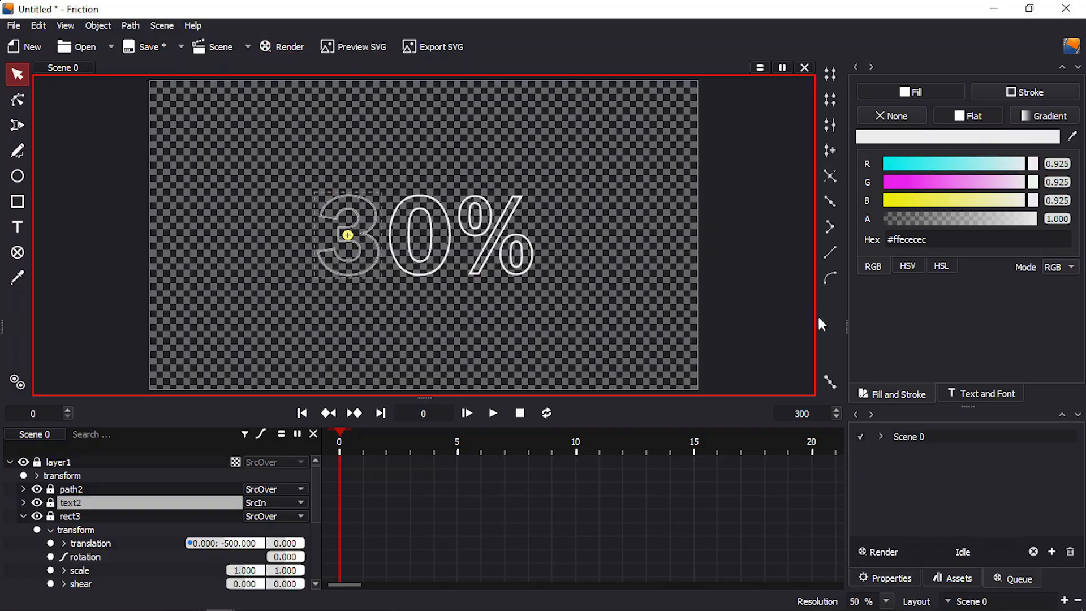
{"action": "left_click", "coordinate": [881, 436]}
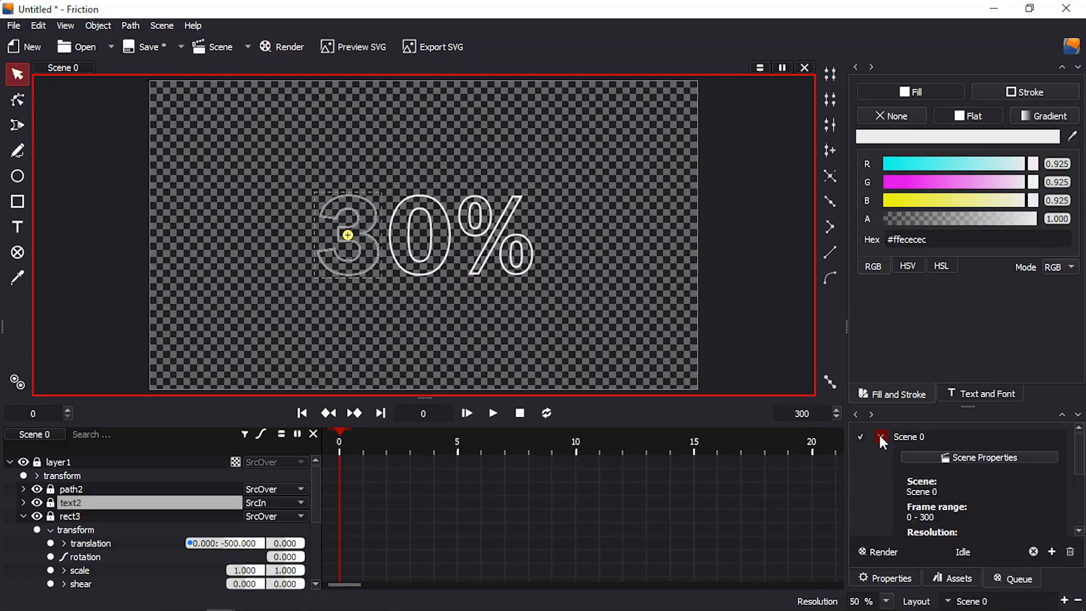
{"action": "scroll", "coordinate": [1082, 475], "scroll_direction": "down", "scroll_amount": 3}
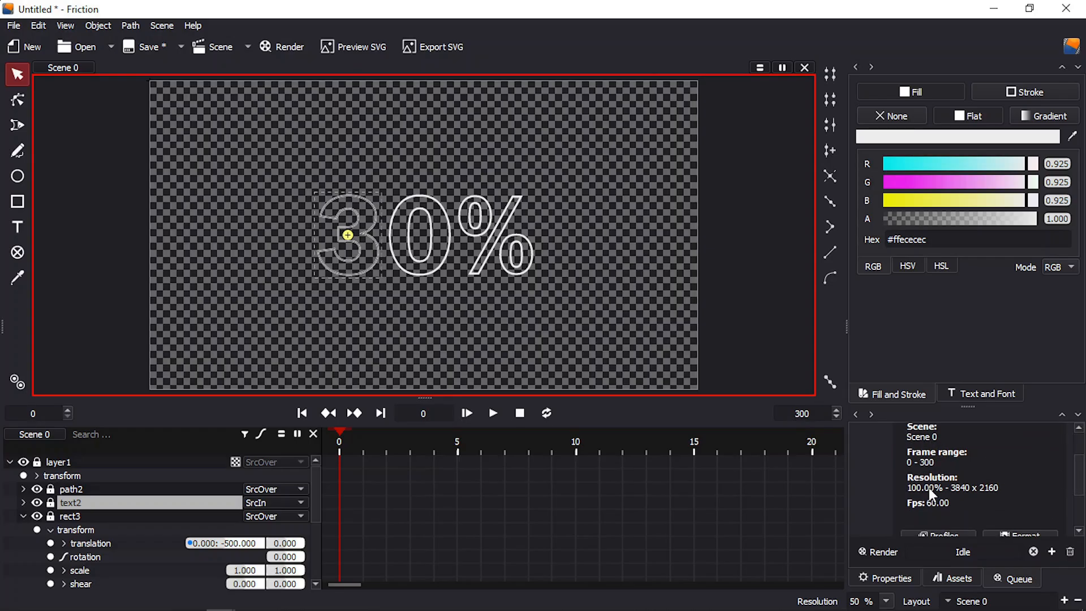
Set the output format to QuickTime / MOV with the rgba pixel format and audio disabled.
{"action": "left_click_drag", "start_coordinate": [1076, 475], "coordinate": [1079, 502]}
{"action": "left_click", "coordinate": [1025, 463]}
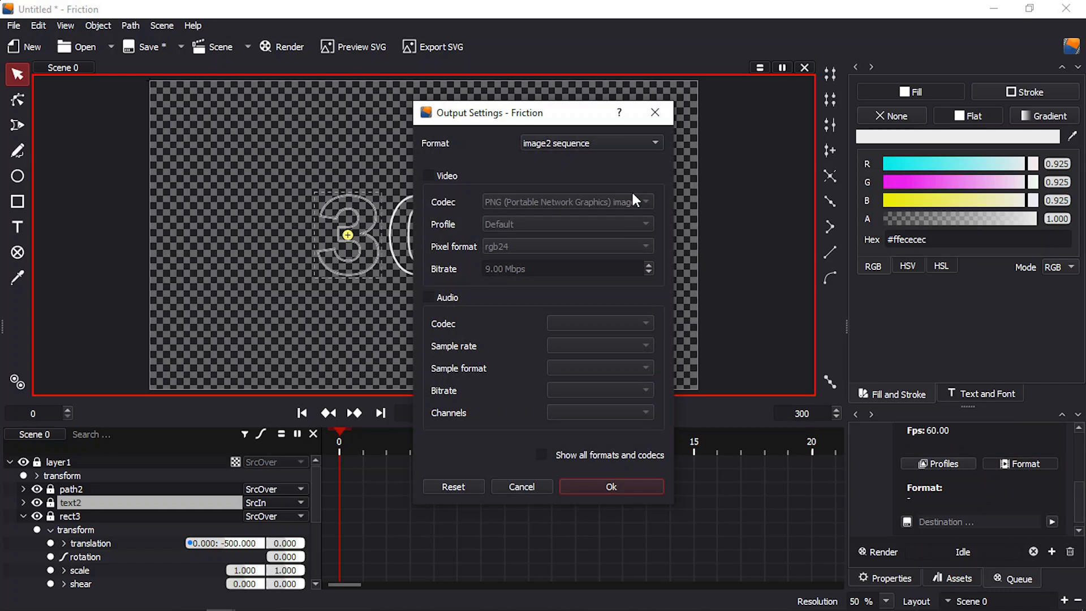
{"action": "left_click", "coordinate": [600, 141]}
{"action": "left_click", "coordinate": [591, 160]}
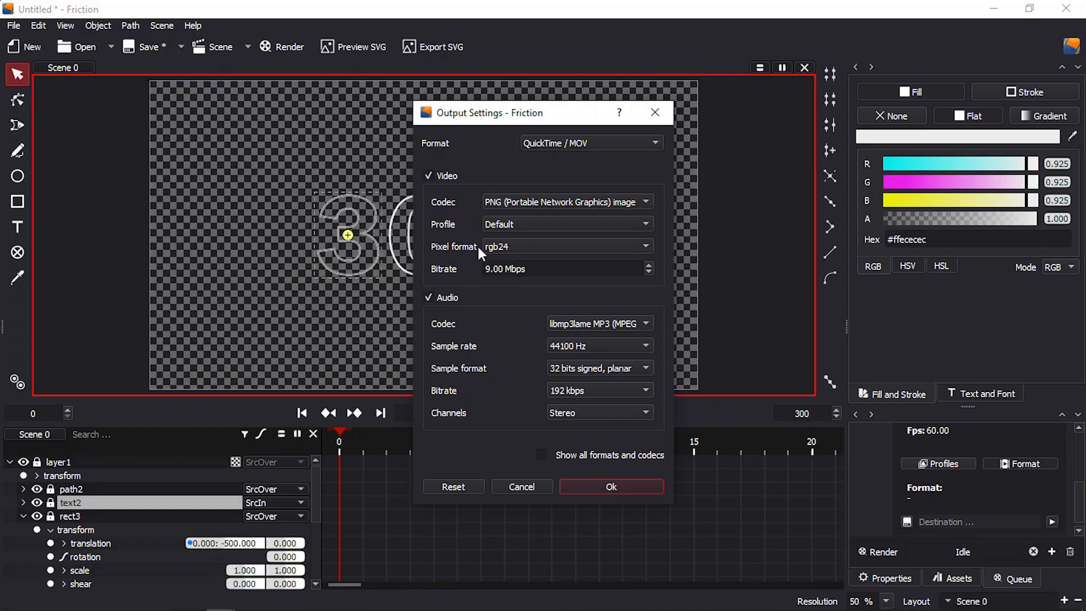
{"action": "left_click", "coordinate": [495, 247]}
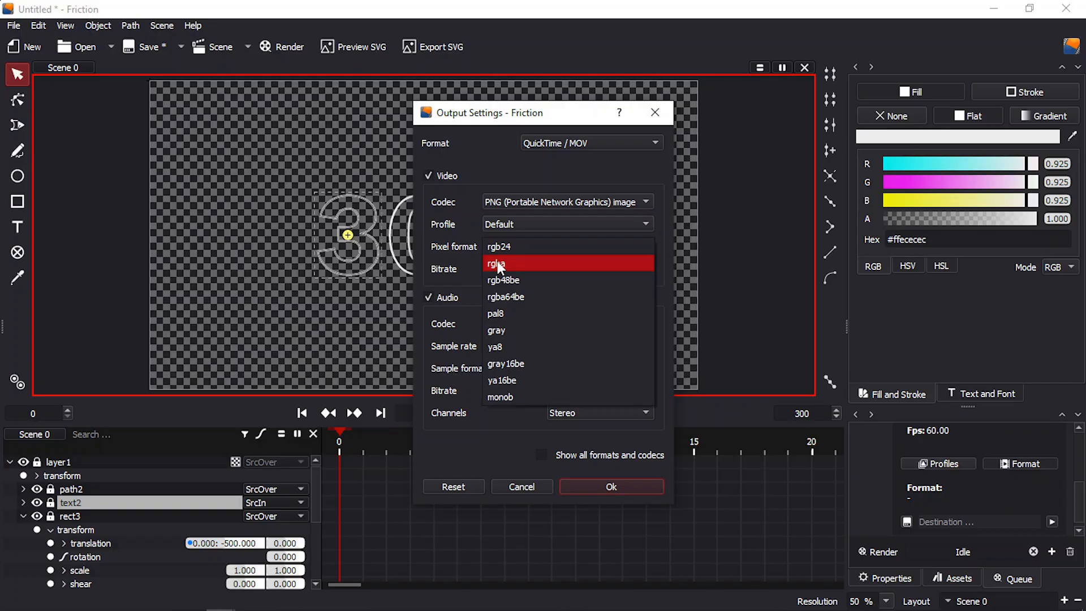
{"action": "left_click", "coordinate": [497, 260]}
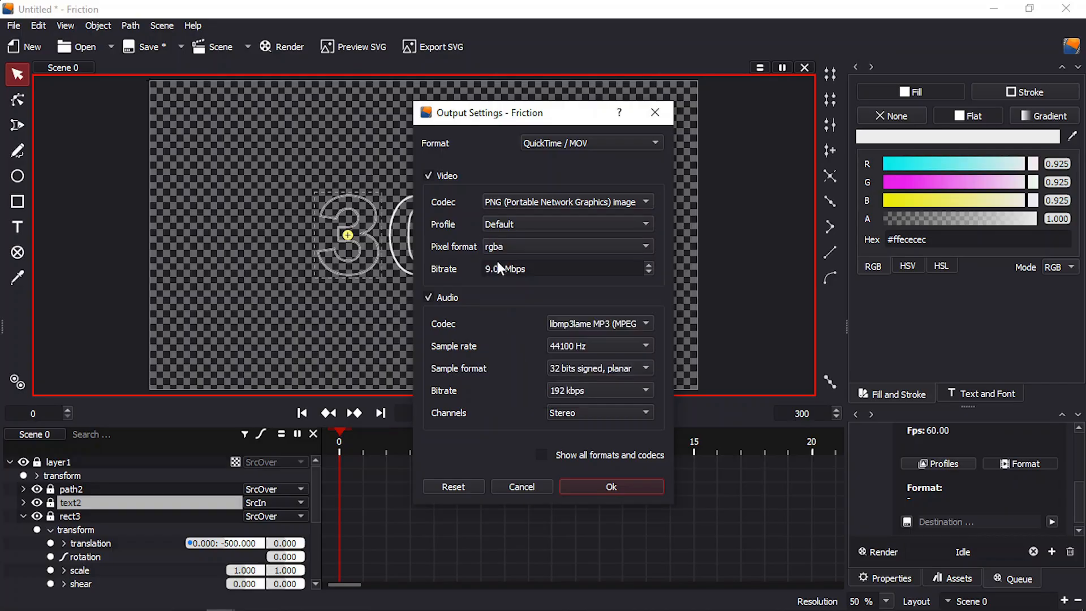
{"action": "left_click", "coordinate": [429, 298]}
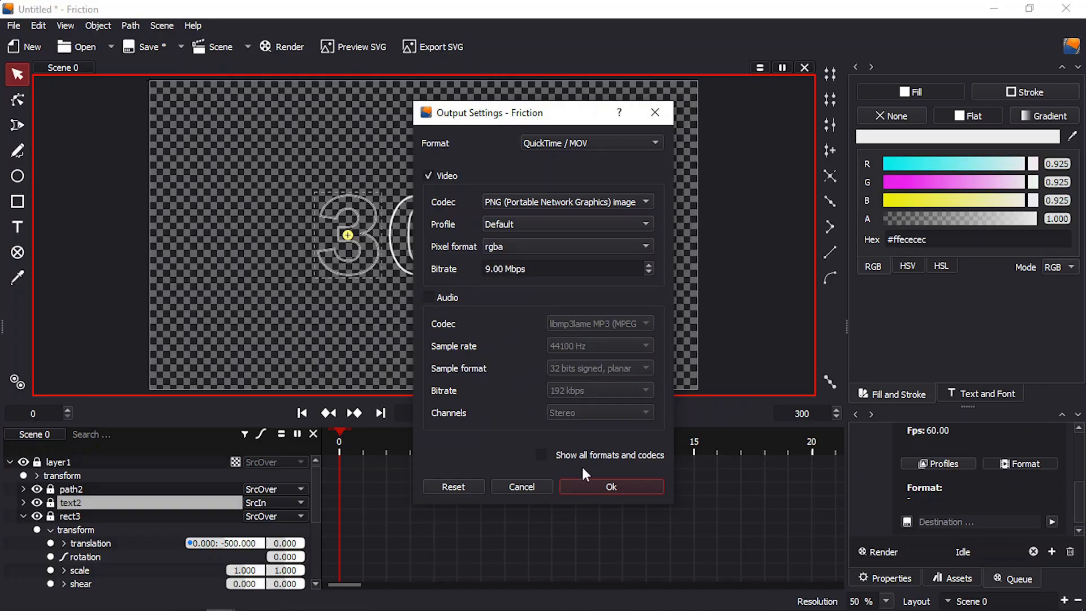
{"action": "left_click", "coordinate": [592, 481]}
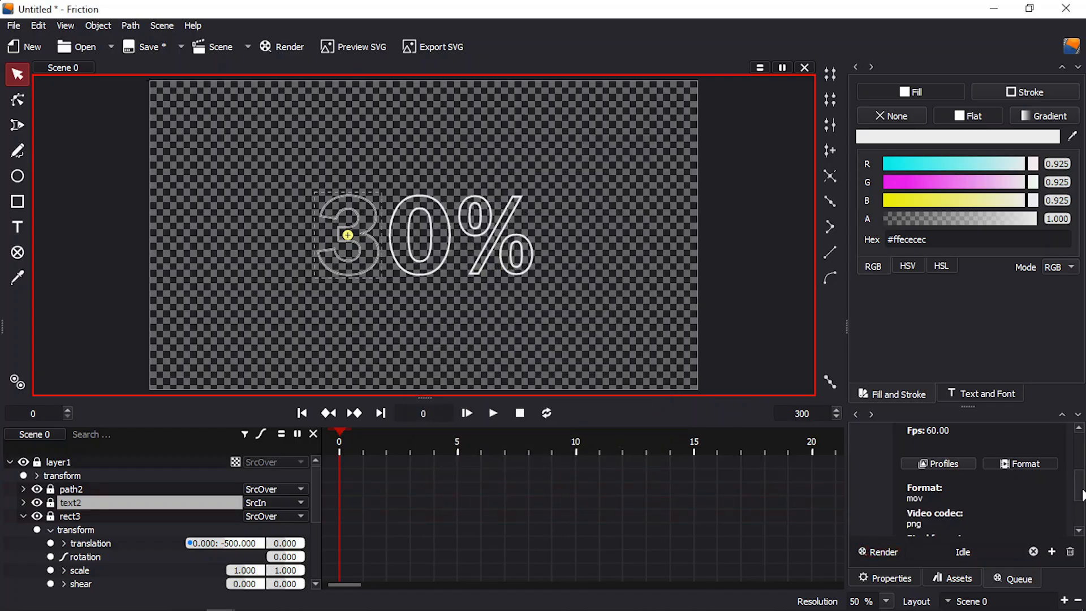
Set the output destination to D:/Design/Friction/untitled.mov and render the scene.
{"action": "scroll", "coordinate": [1078, 497], "scroll_direction": "down", "scroll_amount": 3}
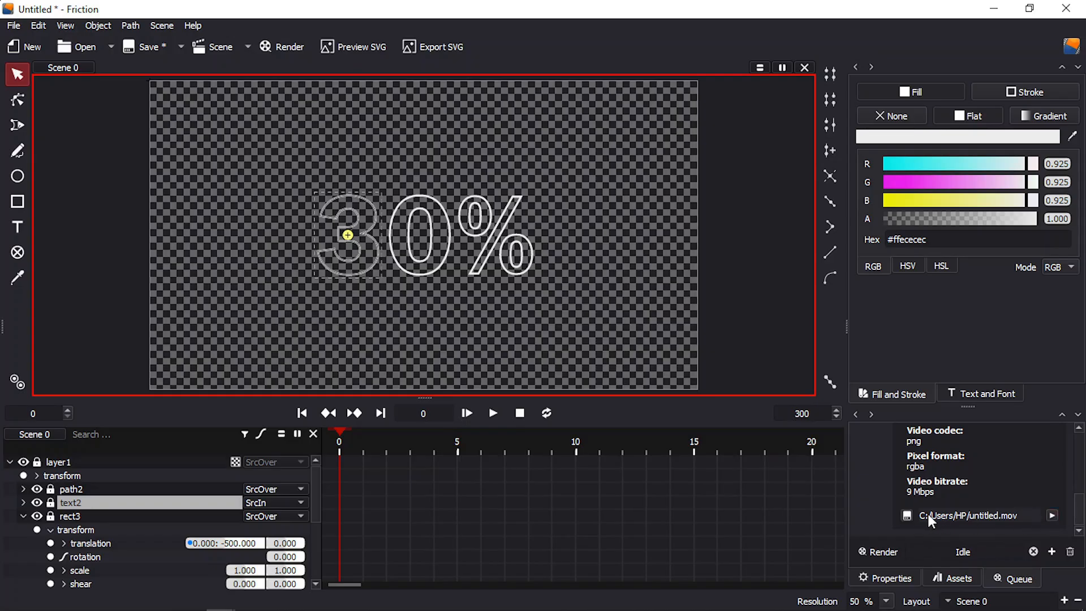
{"action": "left_click", "coordinate": [907, 516]}
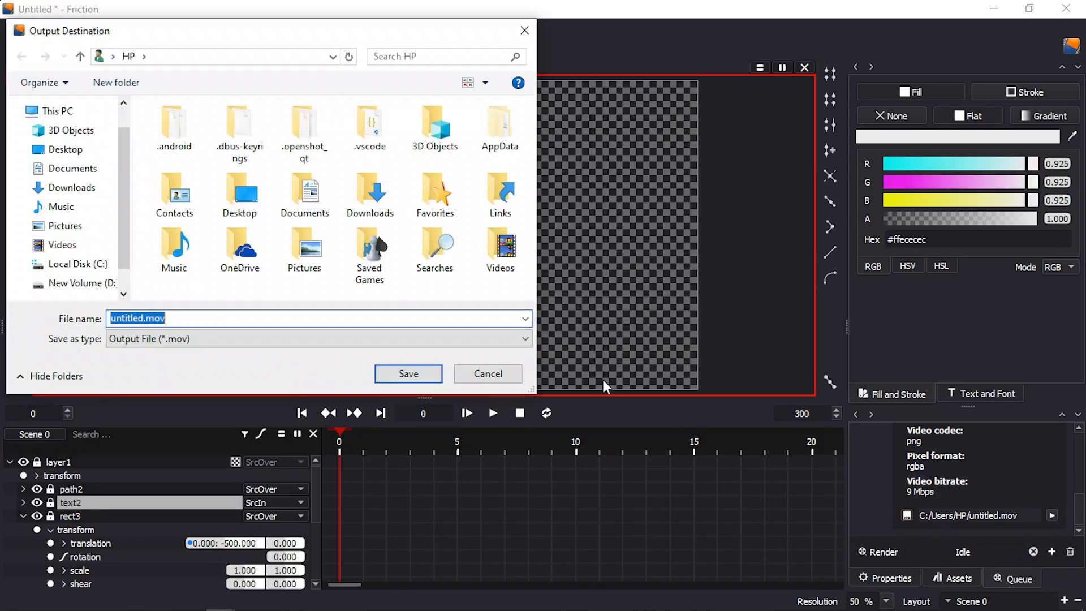
{"action": "left_click", "coordinate": [79, 283]}
{"action": "double_click", "coordinate": [204, 146]}
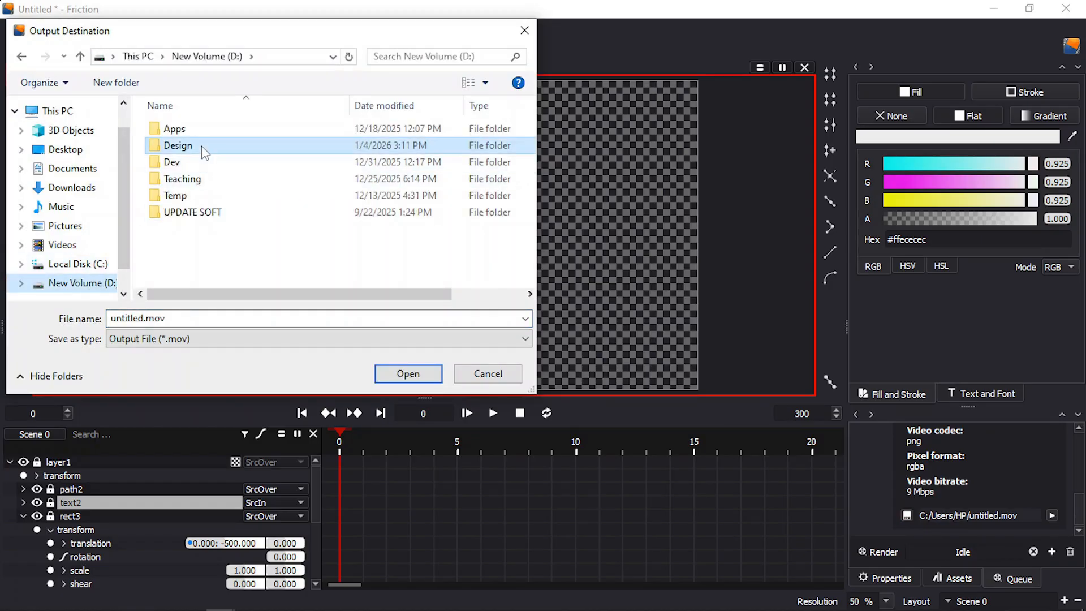
{"action": "double_click", "coordinate": [365, 148]}
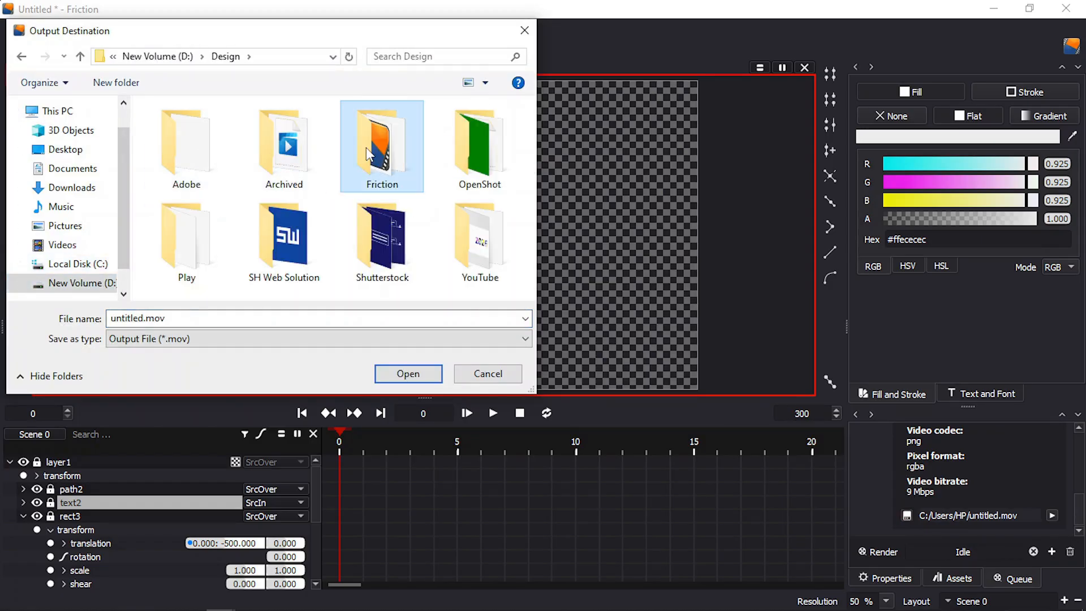
{"action": "left_click", "coordinate": [400, 371]}
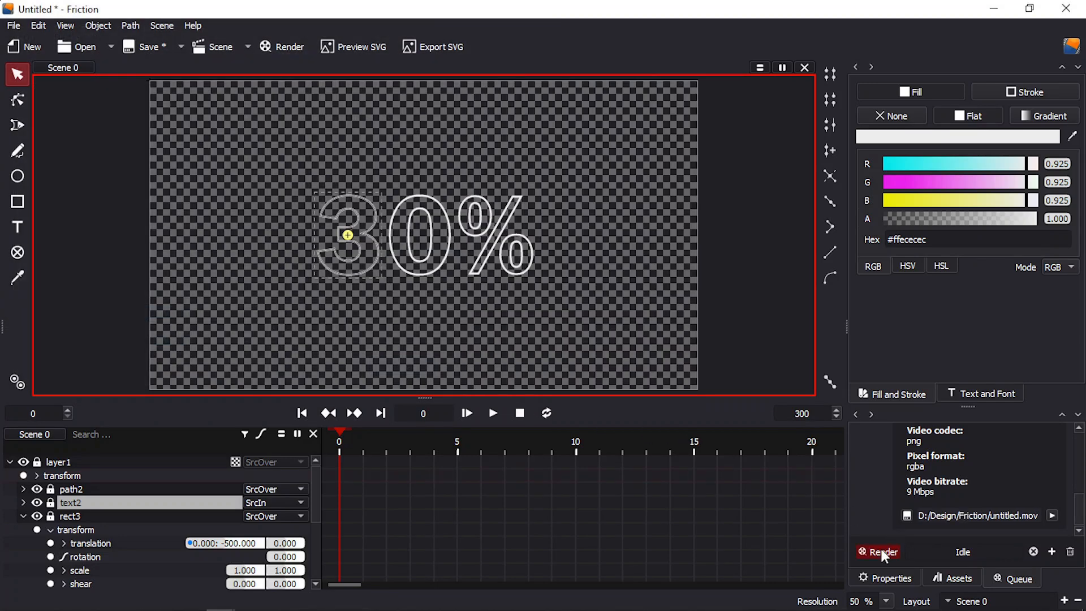
{"action": "left_click", "coordinate": [882, 551]}
Switch to File Explorer and open the Design > Friction folder on drive D.
{"action": "mouse_move", "coordinate": [221, 610]}
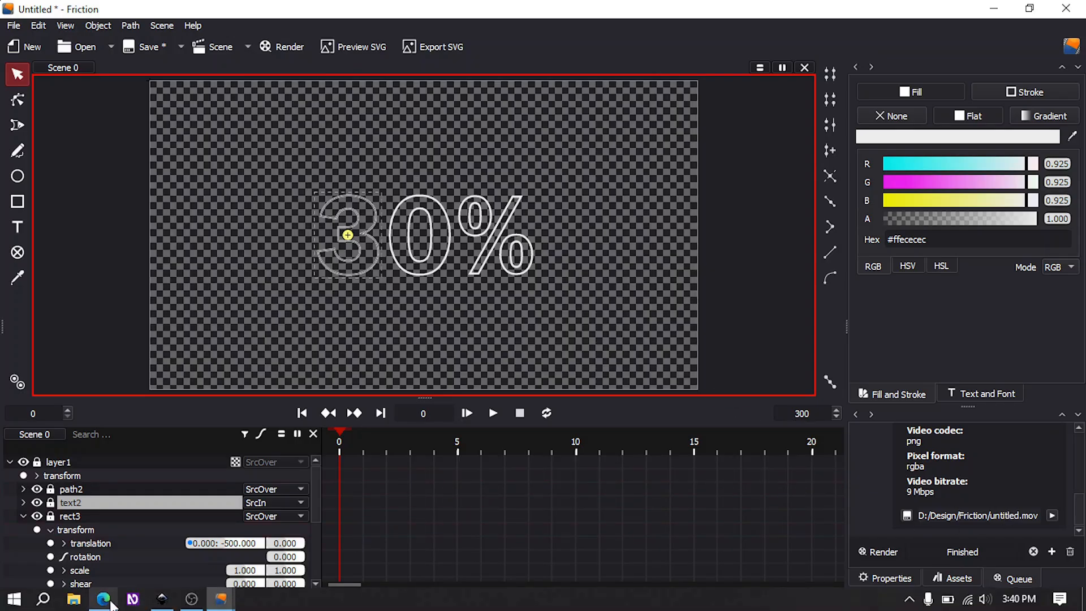
{"action": "left_click", "coordinate": [74, 600]}
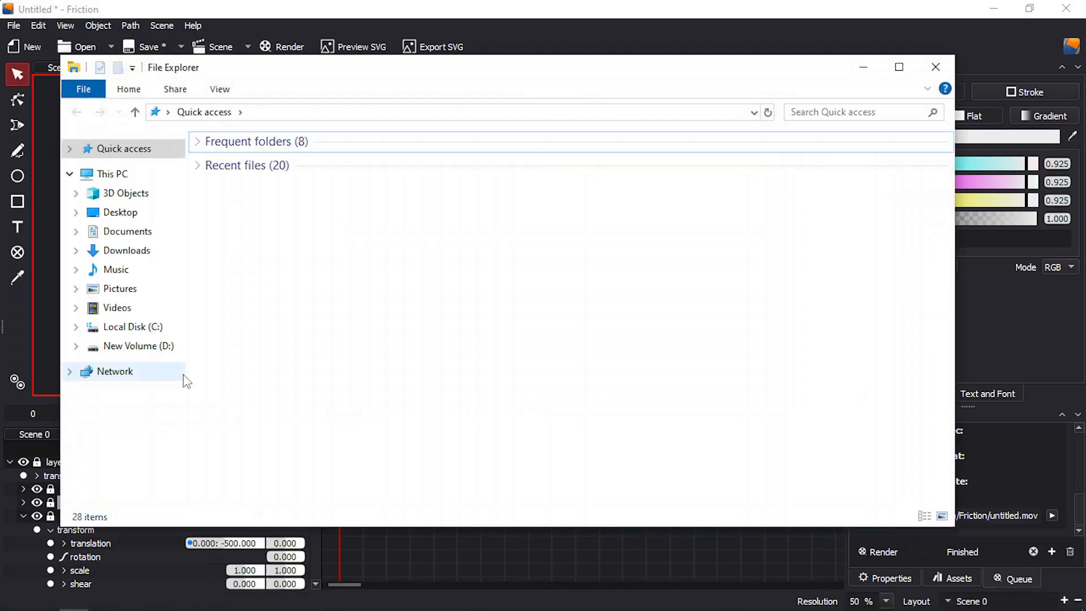
{"action": "left_click", "coordinate": [169, 347]}
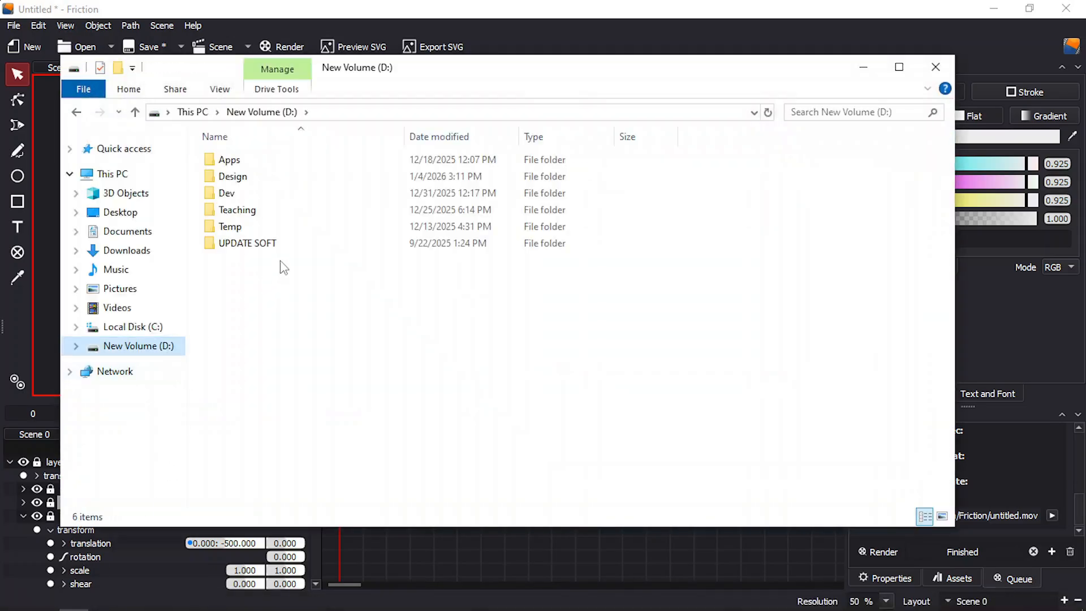
{"action": "double_click", "coordinate": [287, 178]}
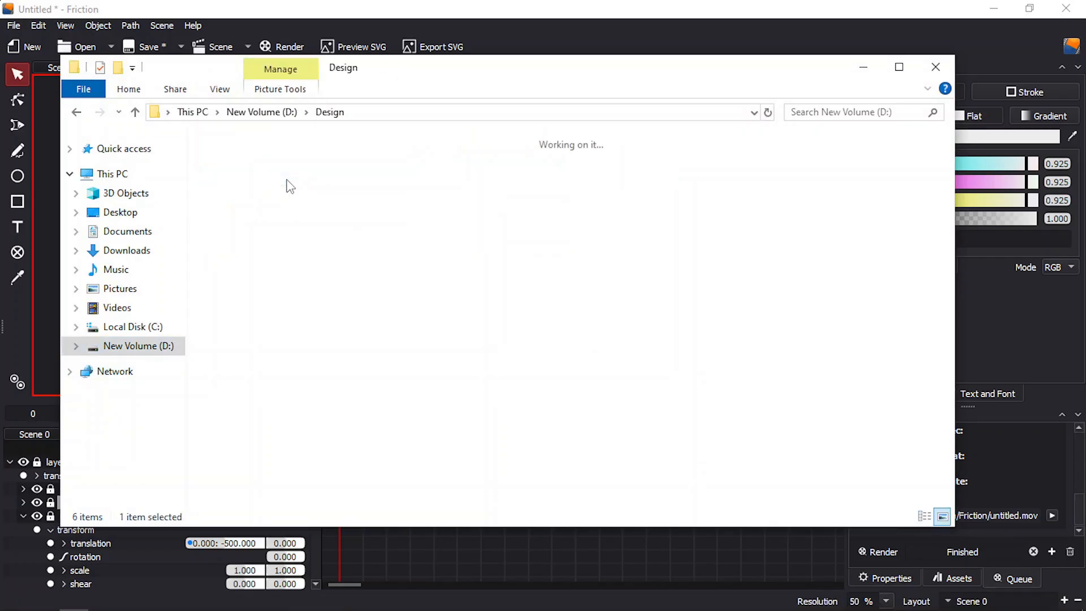
{"action": "double_click", "coordinate": [405, 188]}
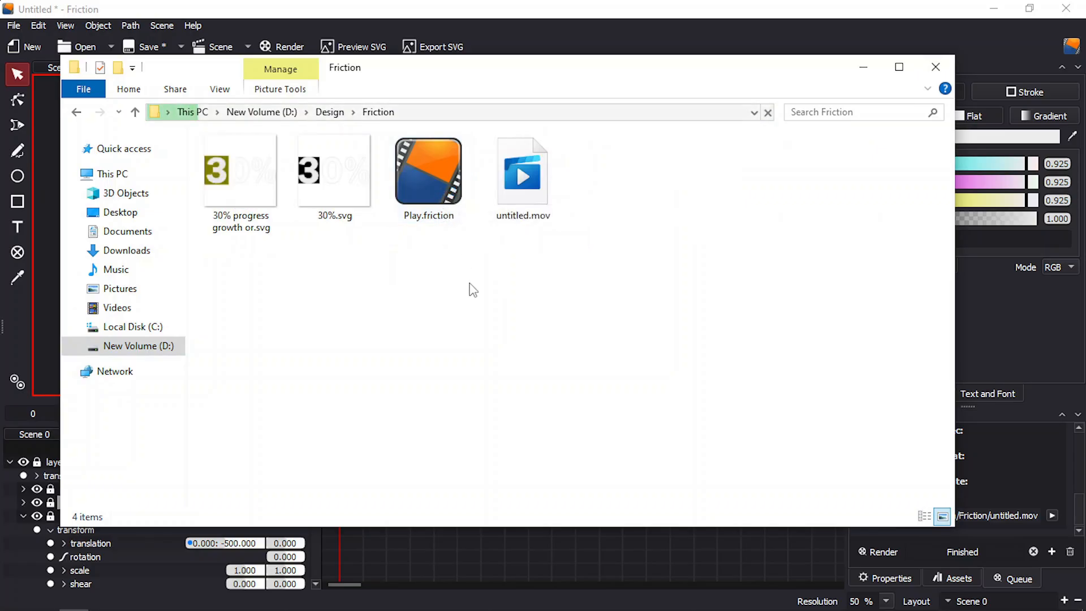
Play untitled.mov in PotPlayer to check the render, close the player and return to Friction.
{"action": "left_click", "coordinate": [521, 187]}
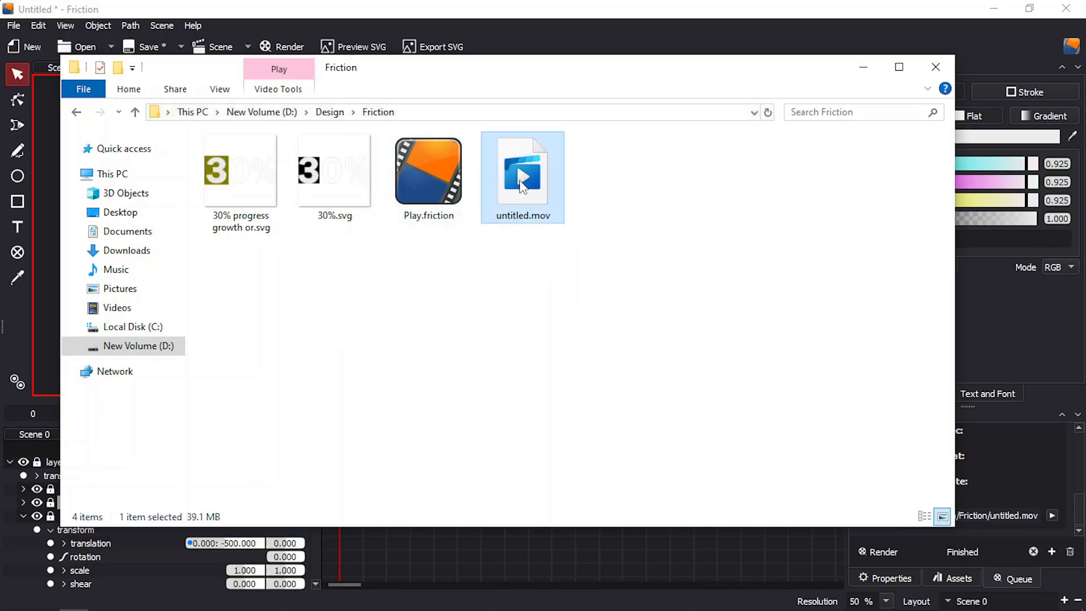
{"action": "right_click", "coordinate": [521, 187]}
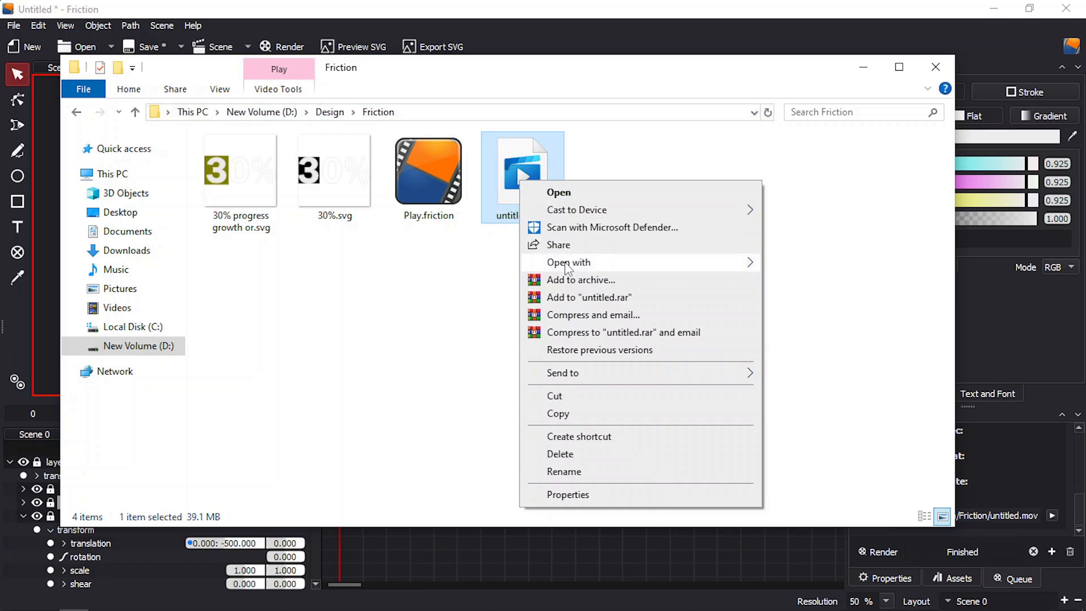
{"action": "mouse_move", "coordinate": [646, 268]}
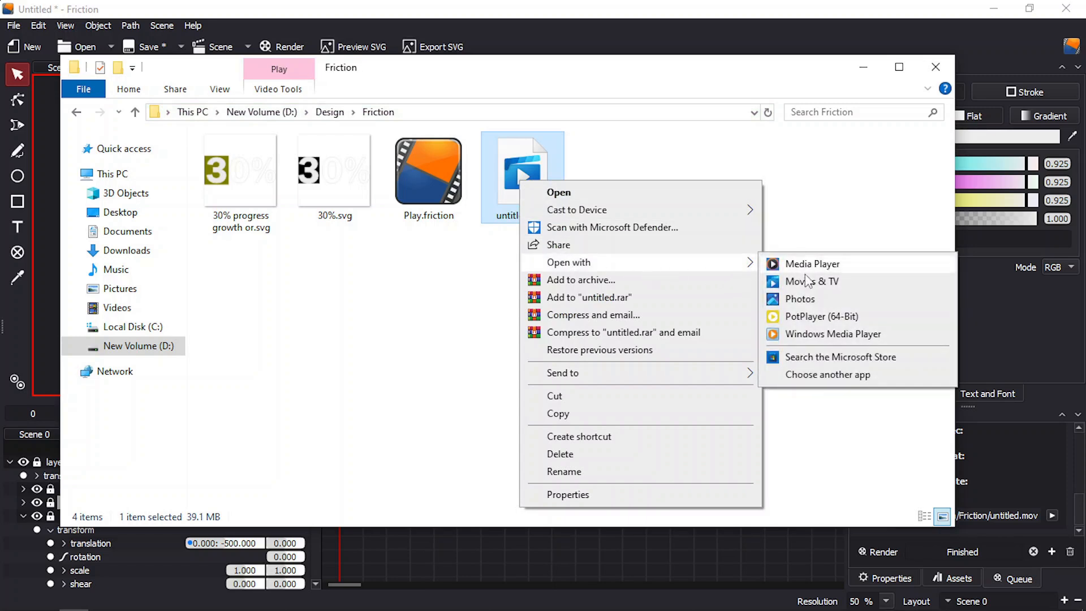
{"action": "left_click", "coordinate": [812, 321]}
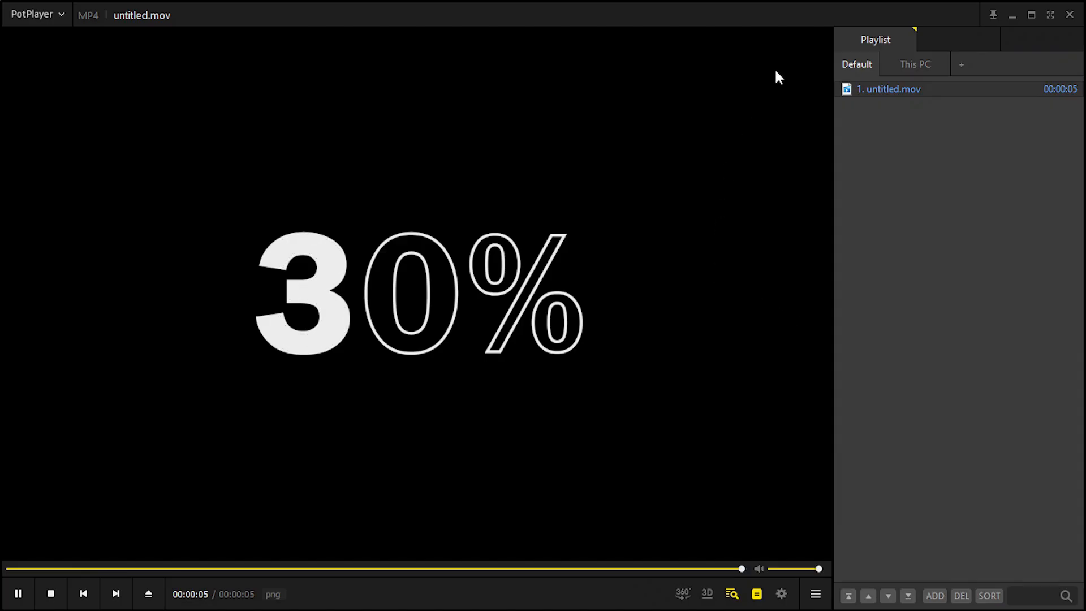
{"action": "left_click", "coordinate": [1071, 15]}
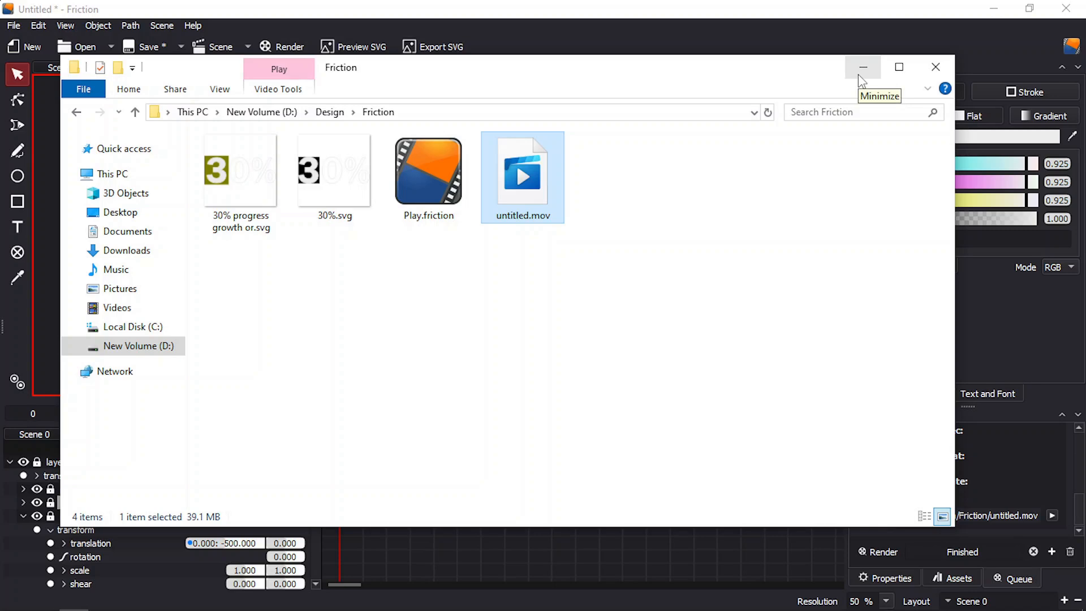
{"action": "left_click", "coordinate": [858, 75]}
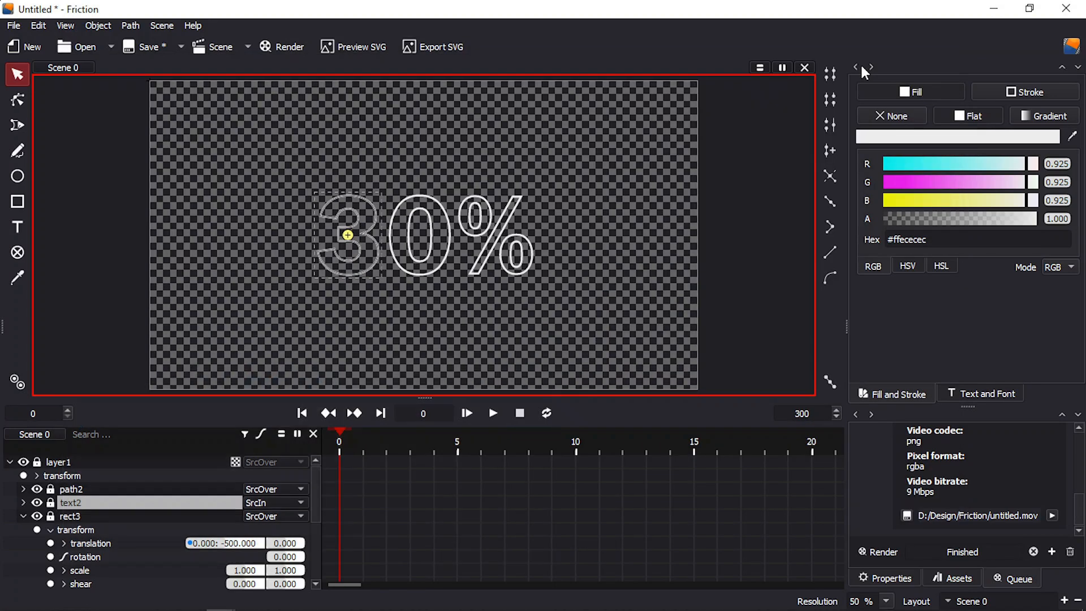
Switch to OpenShot Video Editor and open the Play.osp project from the Design > OpenShot folder.
{"action": "mouse_move", "coordinate": [222, 609]}
{"action": "left_click", "coordinate": [12, 605]}
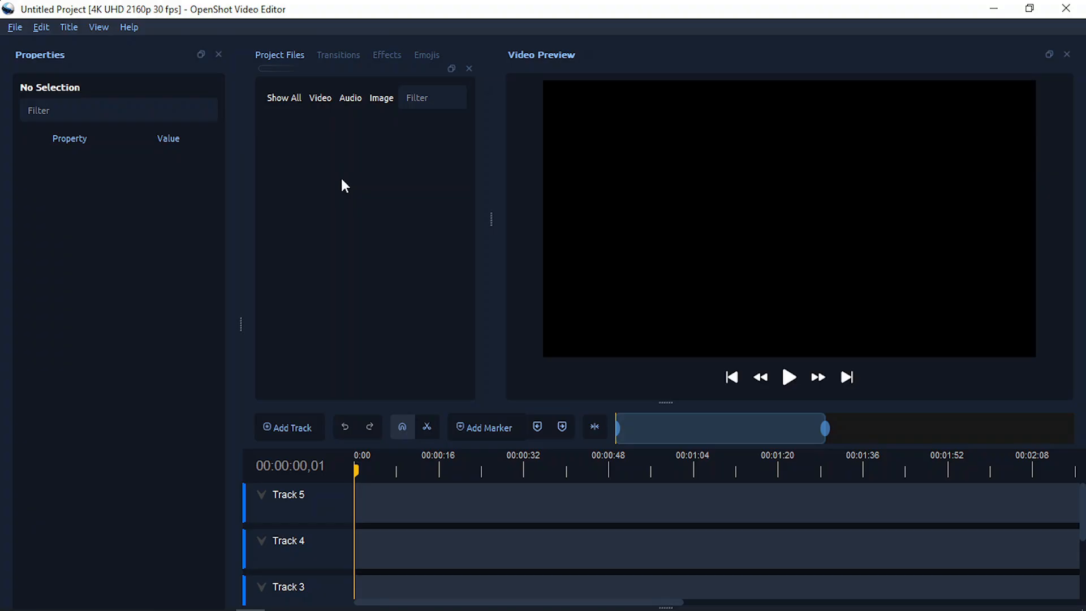
{"action": "key", "text": "ctrl+o"}
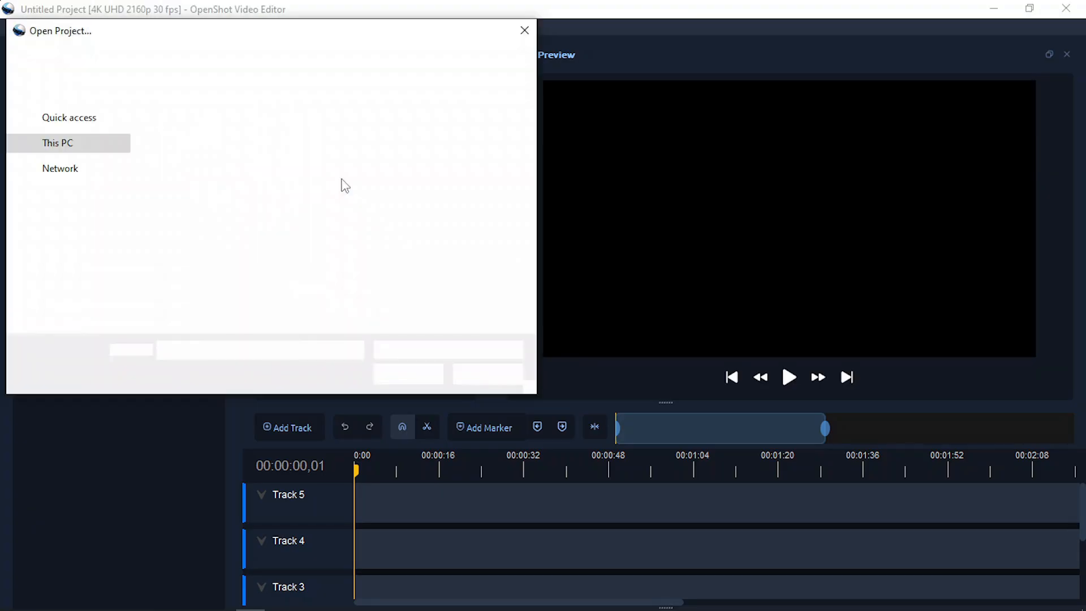
{"action": "left_click", "coordinate": [303, 160]}
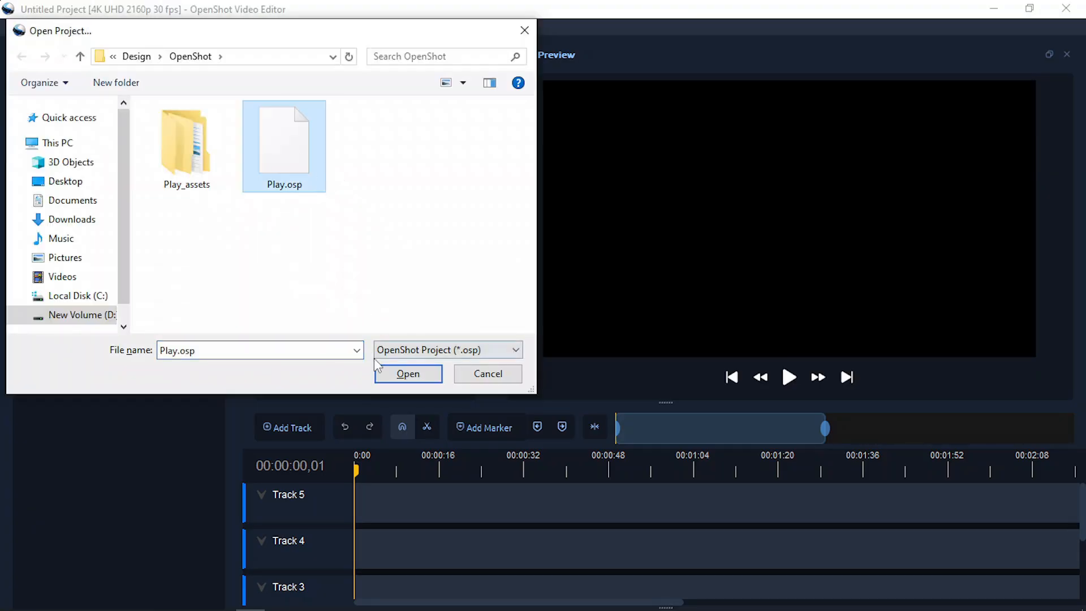
{"action": "left_click", "coordinate": [400, 374]}
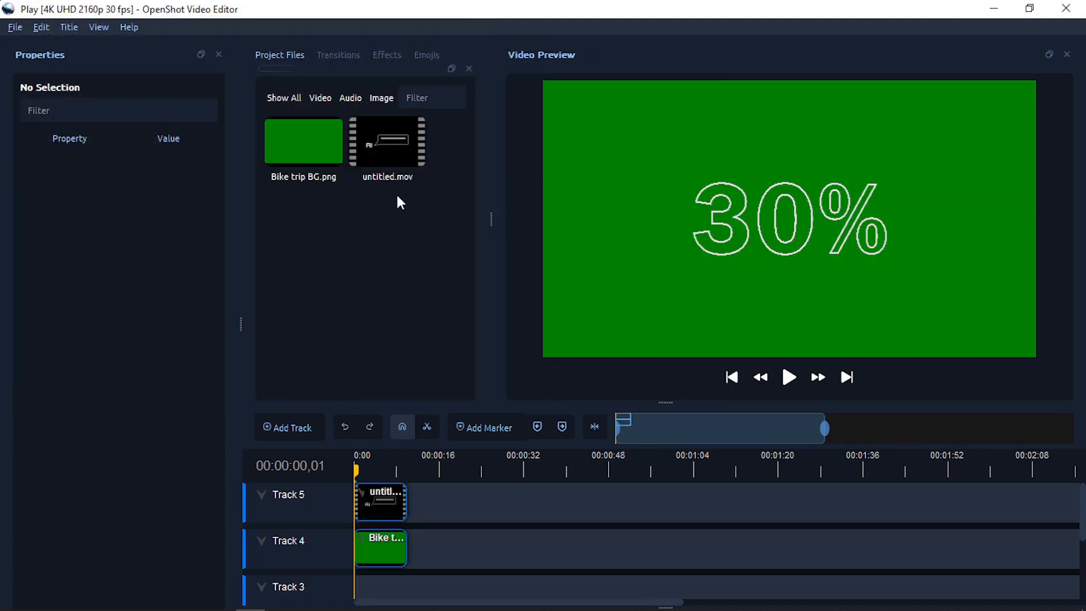
Delete the old untitled.mov from the project files and import untitled.mov from the D: Design > Friction folder.
{"action": "left_click", "coordinate": [400, 159]}
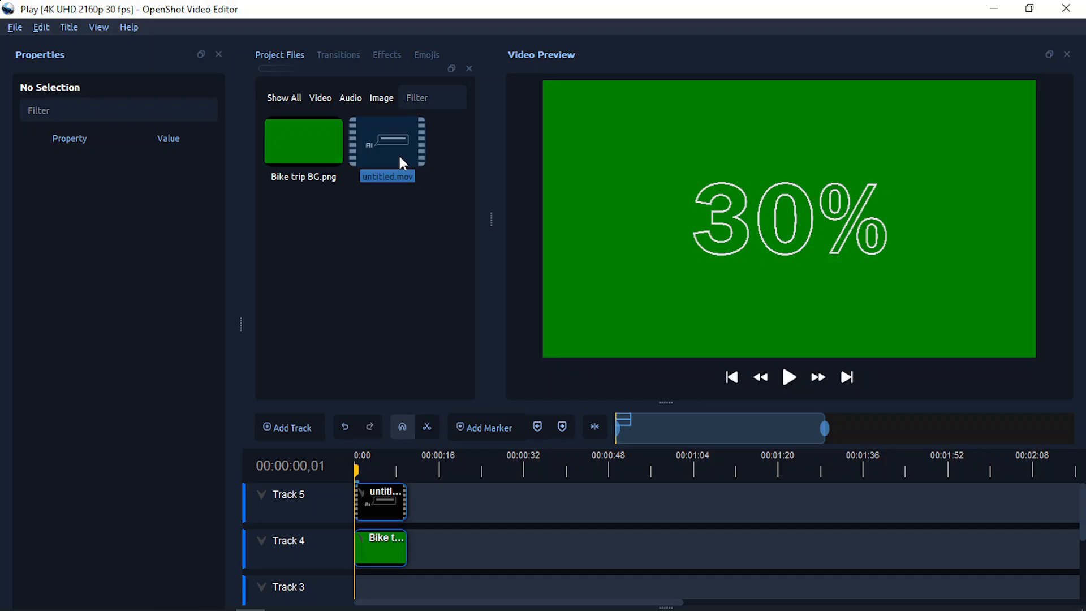
{"action": "key", "text": "Delete"}
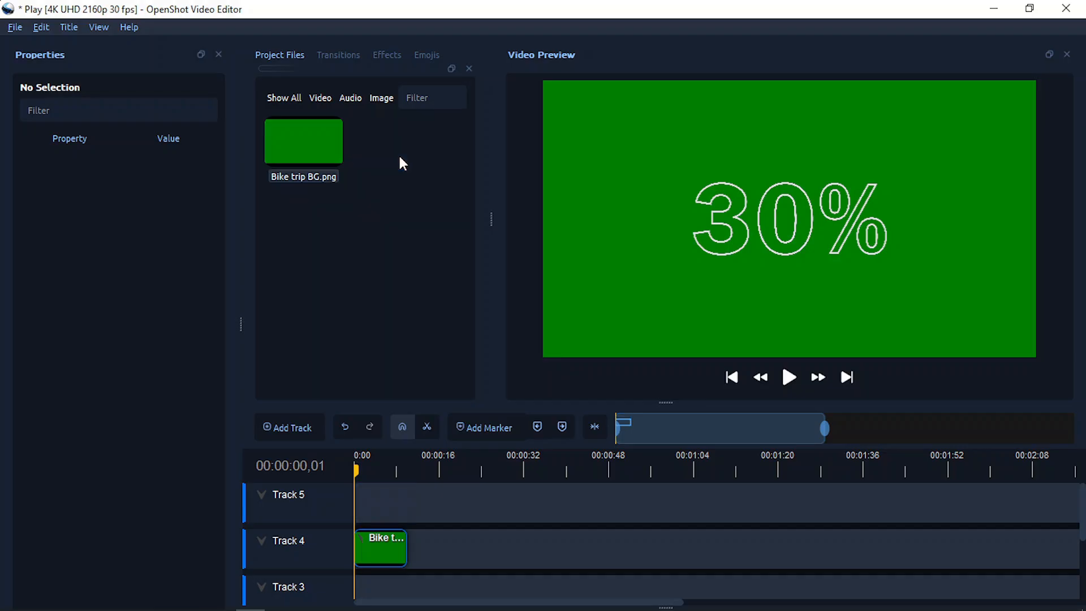
{"action": "double_click", "coordinate": [333, 189]}
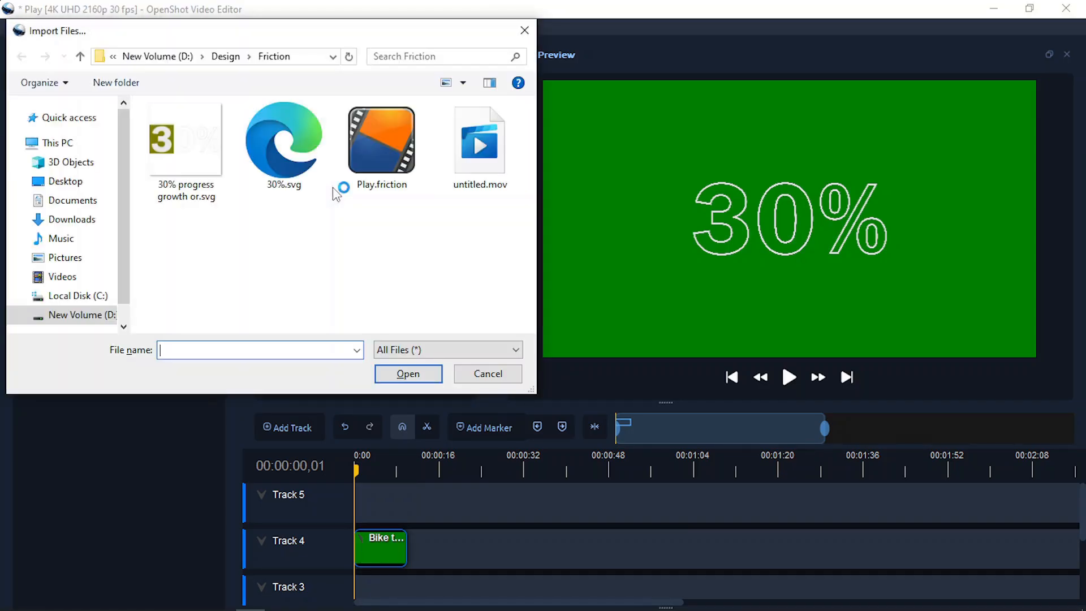
{"action": "left_click", "coordinate": [493, 160]}
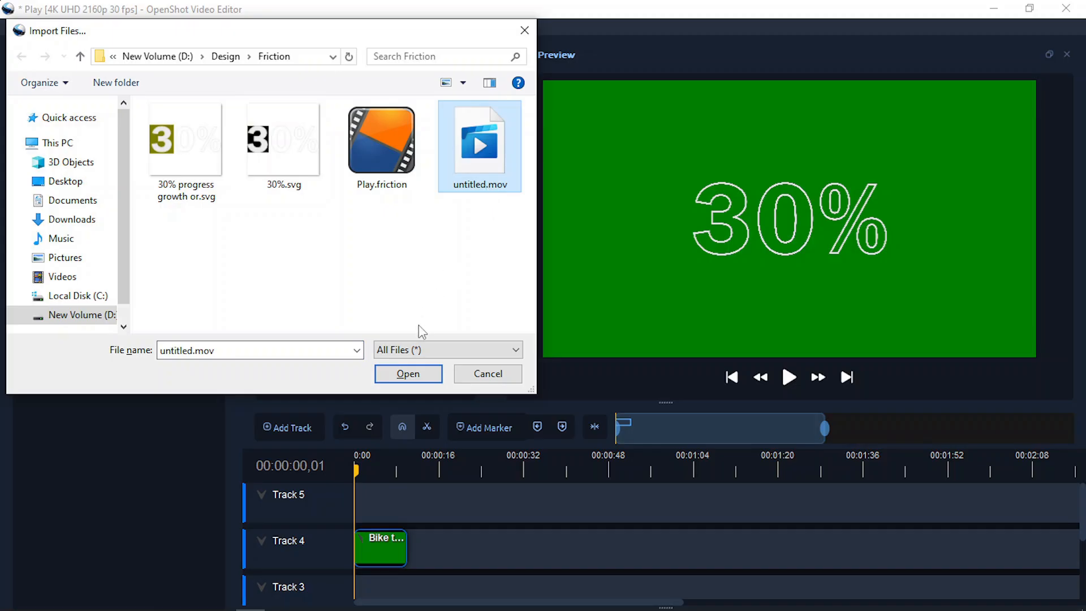
{"action": "left_click", "coordinate": [409, 369]}
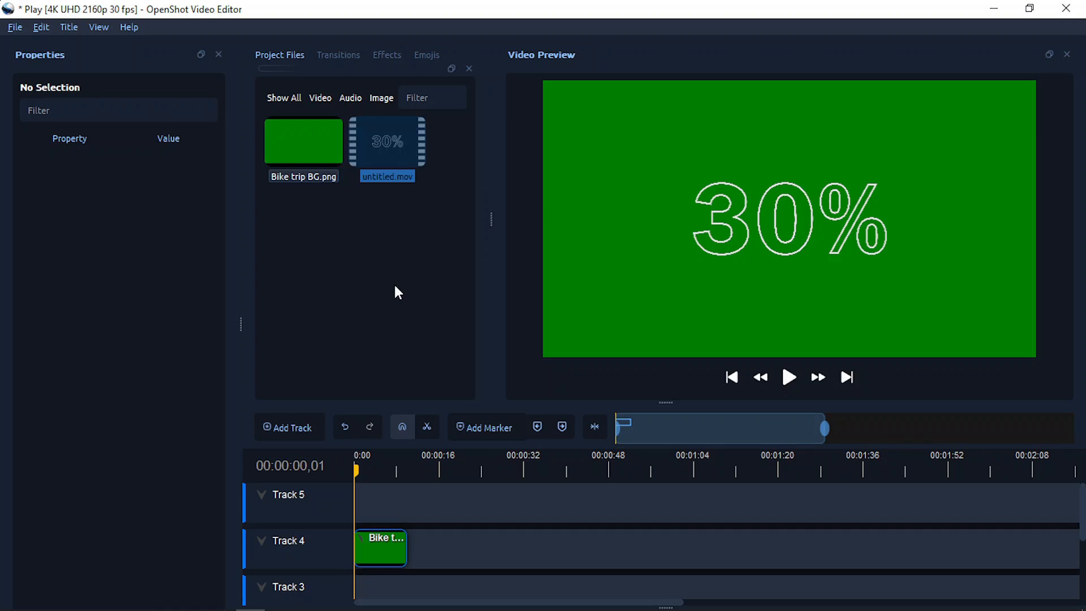
Place untitled.mov at the start of Track 5 with the green Track 4 background trimmed to 5 seconds, and play the preview.
{"action": "left_click_drag", "start_coordinate": [381, 145], "coordinate": [358, 509]}
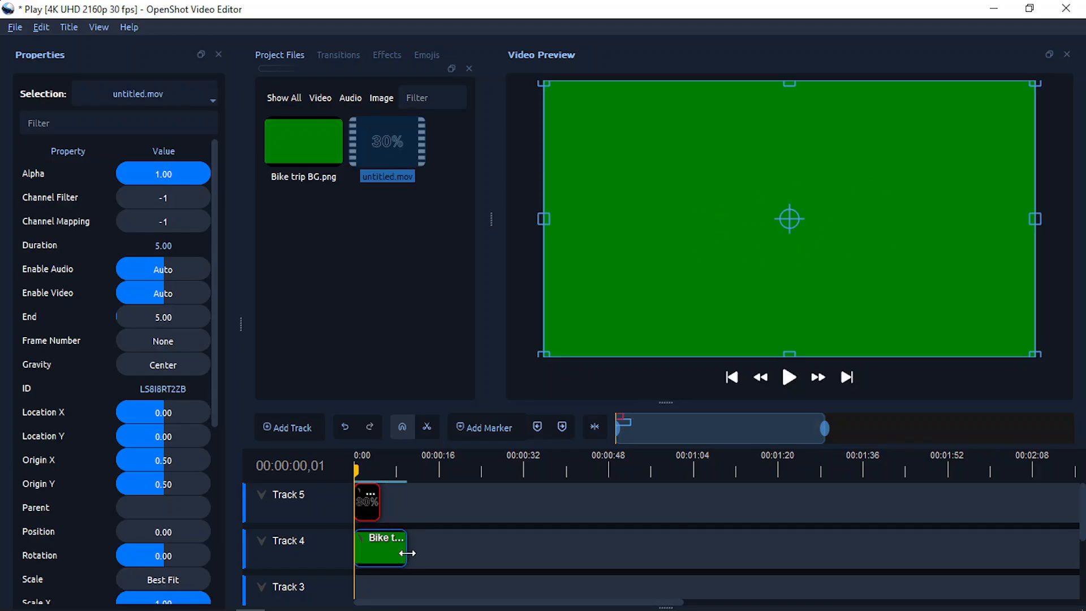
{"action": "left_click_drag", "start_coordinate": [396, 550], "coordinate": [380, 552]}
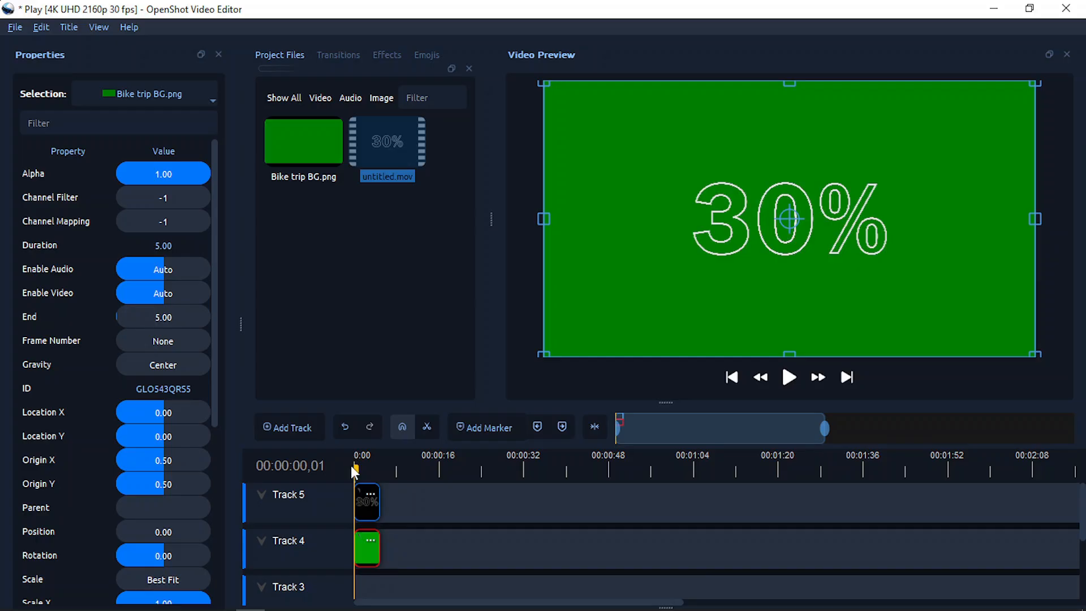
{"action": "left_click", "coordinate": [783, 385]}
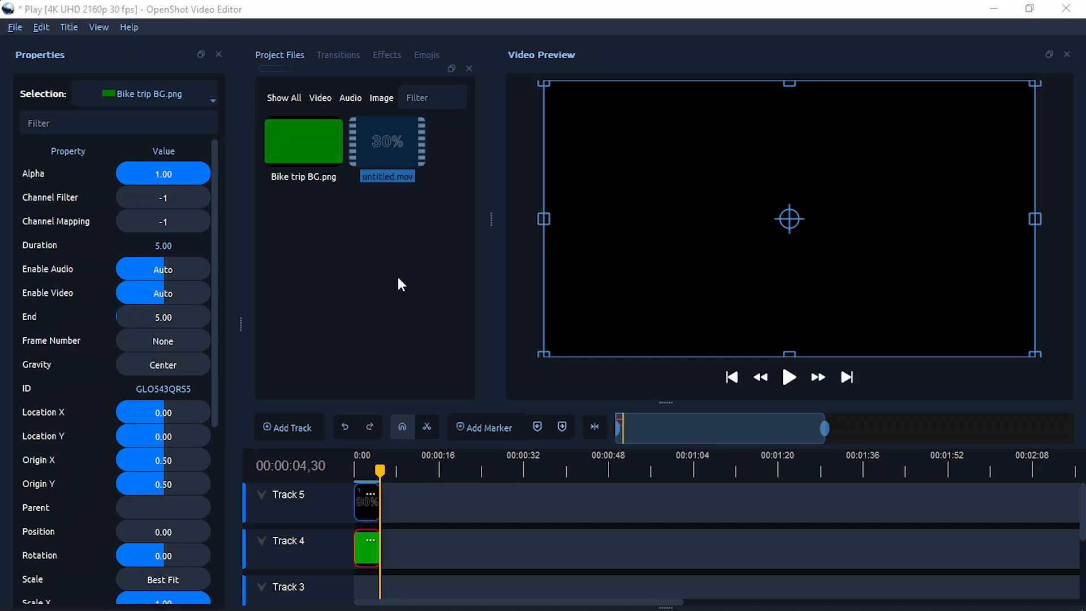
Export the video as Untitled Project to D:/Design/OpenShot in MP4 (h.264), 4K UHD 2160p 60 fps, High quality, and close the export dialog.
{"action": "key", "text": "ctrl+e"}
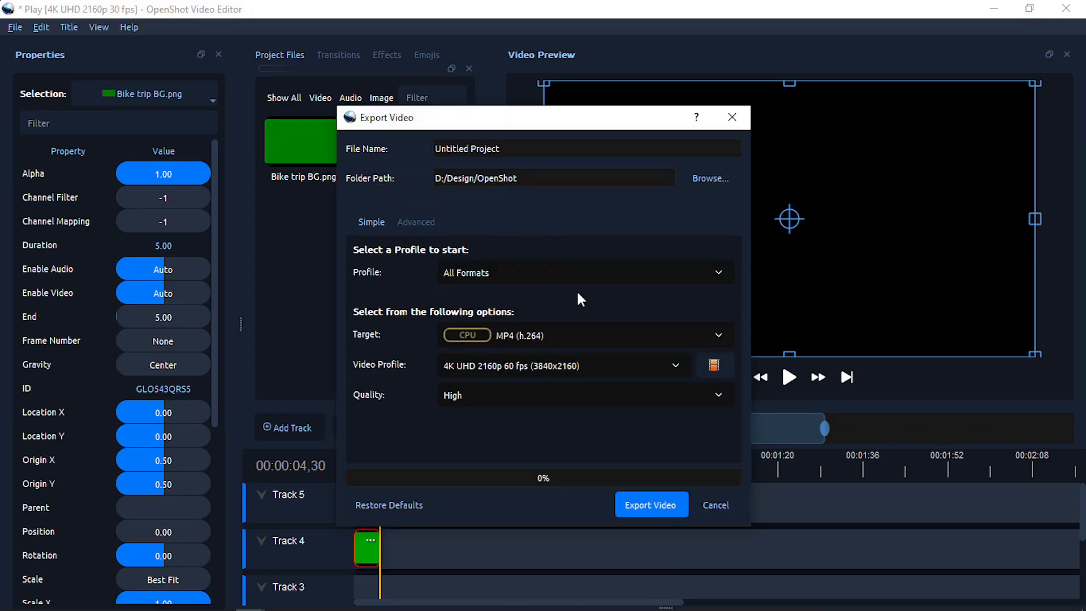
{"action": "left_click", "coordinate": [638, 507]}
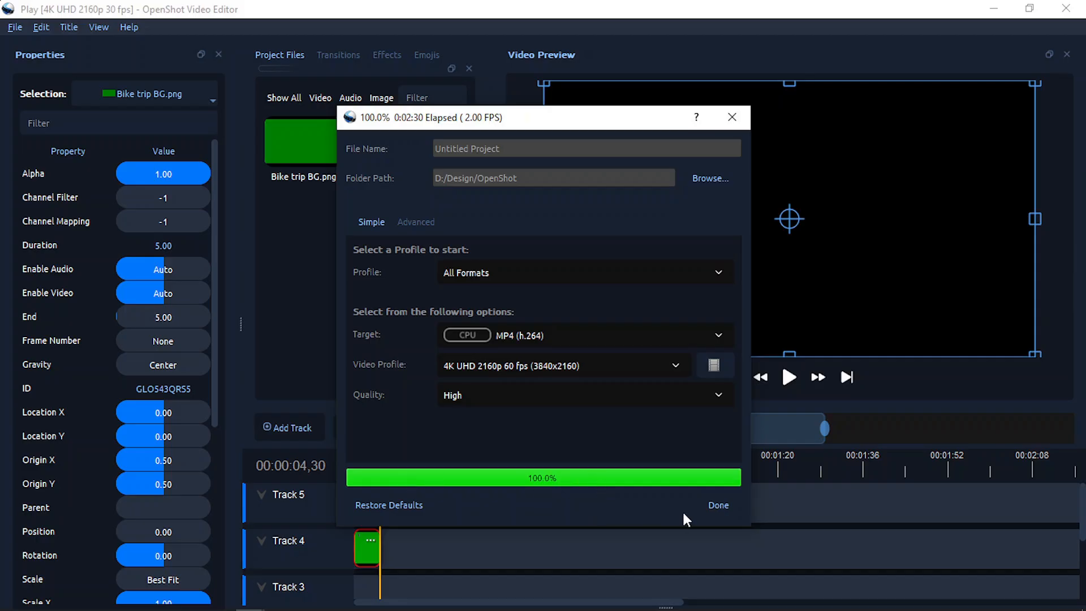
{"action": "left_click", "coordinate": [718, 509]}
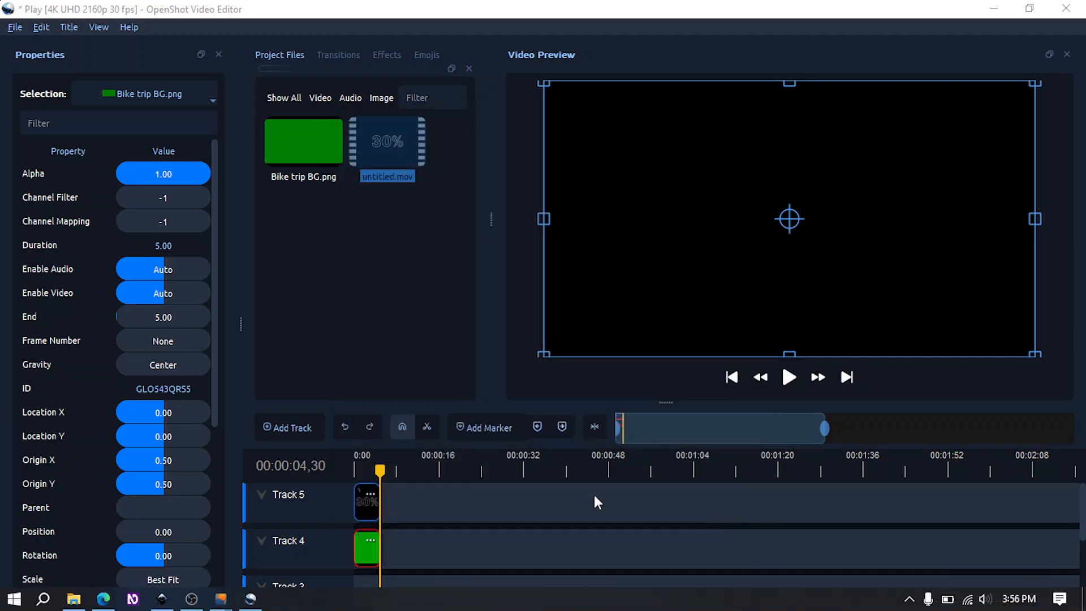
Switch to File Explorer, go to the Design > OpenShot folder and play Untitled Project.mp4 to check the export.
{"action": "left_click", "coordinate": [74, 599]}
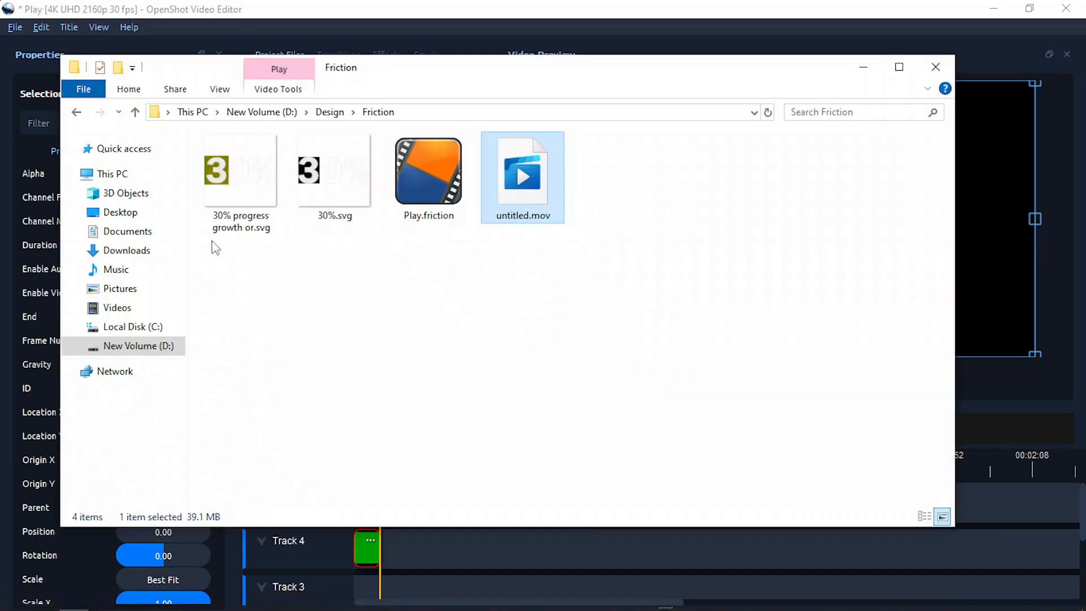
{"action": "left_click", "coordinate": [135, 112]}
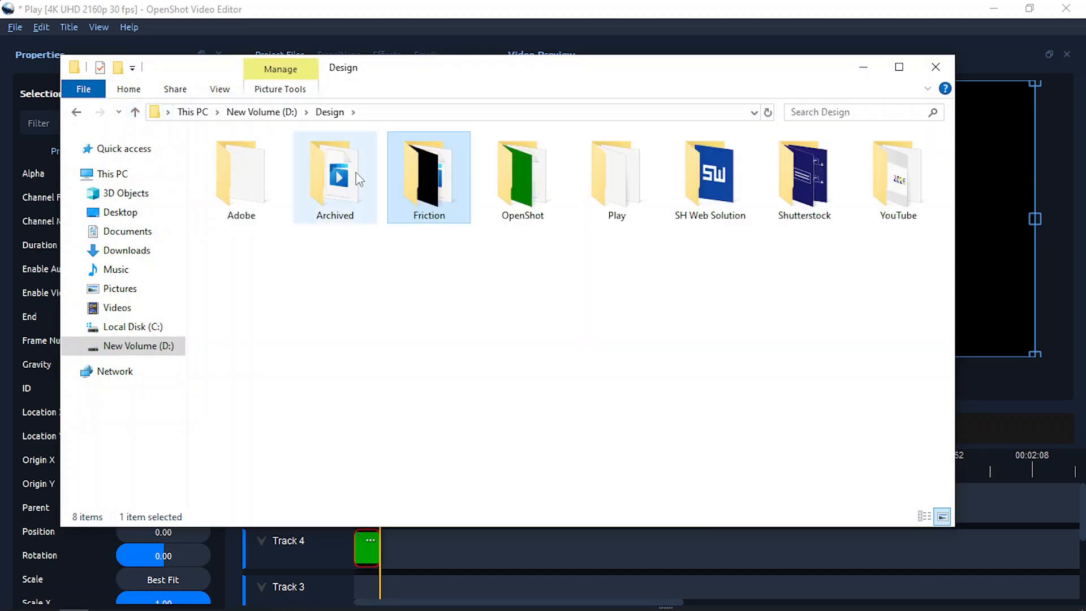
{"action": "double_click", "coordinate": [496, 180]}
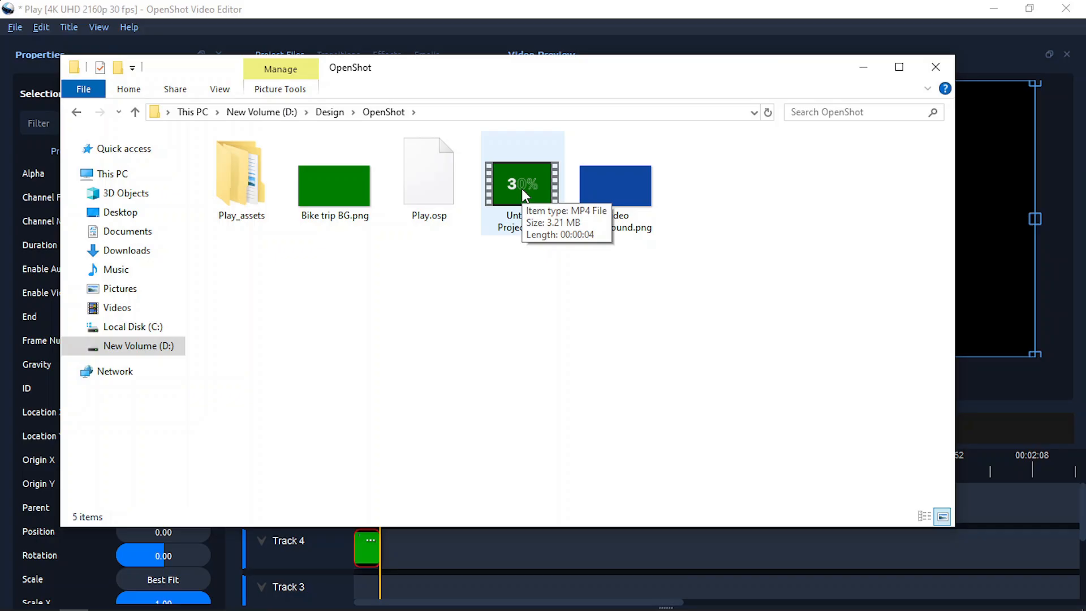
{"action": "double_click", "coordinate": [521, 189]}
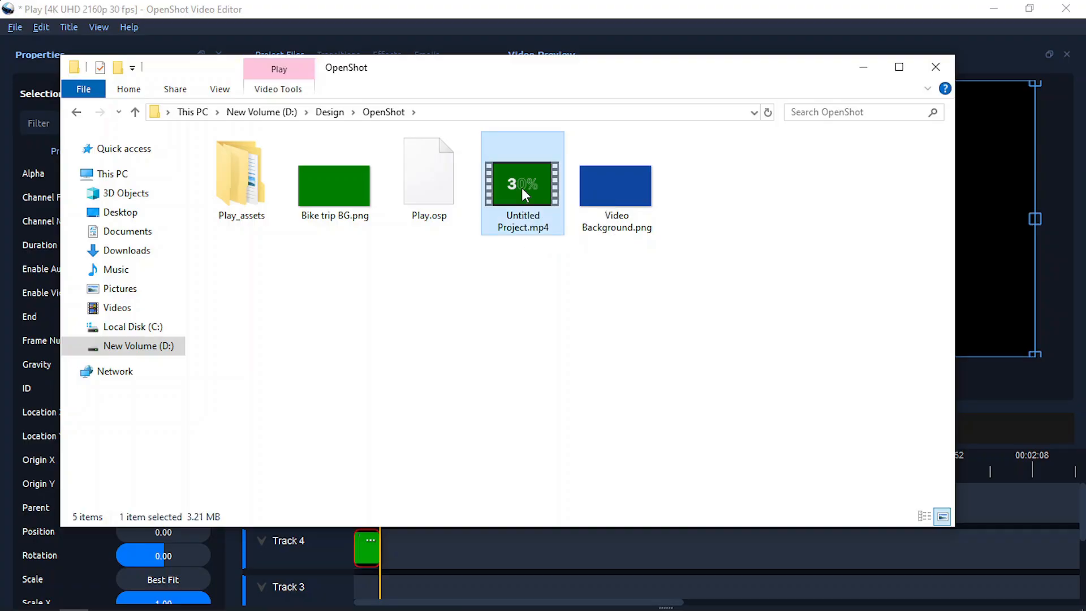